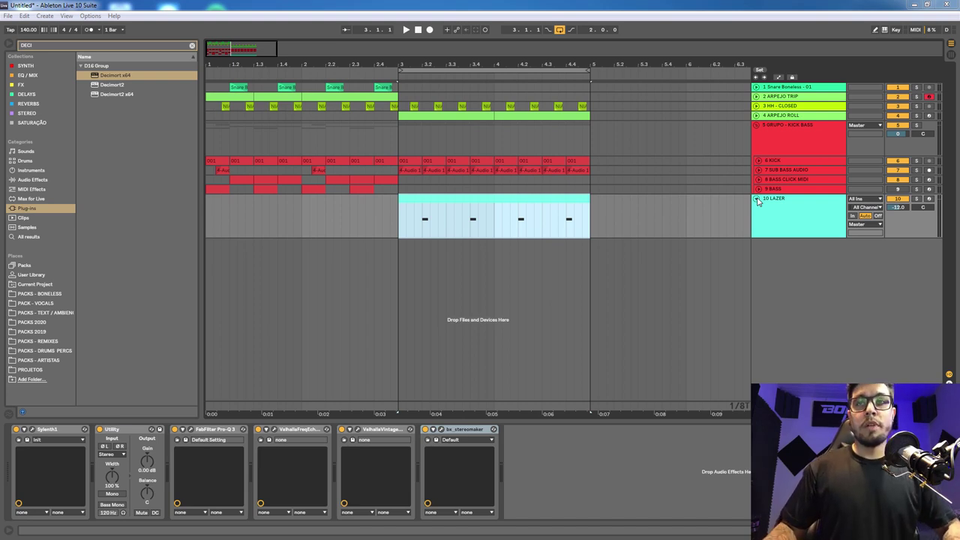
# Collapse the LAZER track and move it above the GRUPO - KICK BASS group.
pyautogui.click(756, 198)
pyautogui.moveTo(808, 200); pyautogui.dragTo(765, 135)
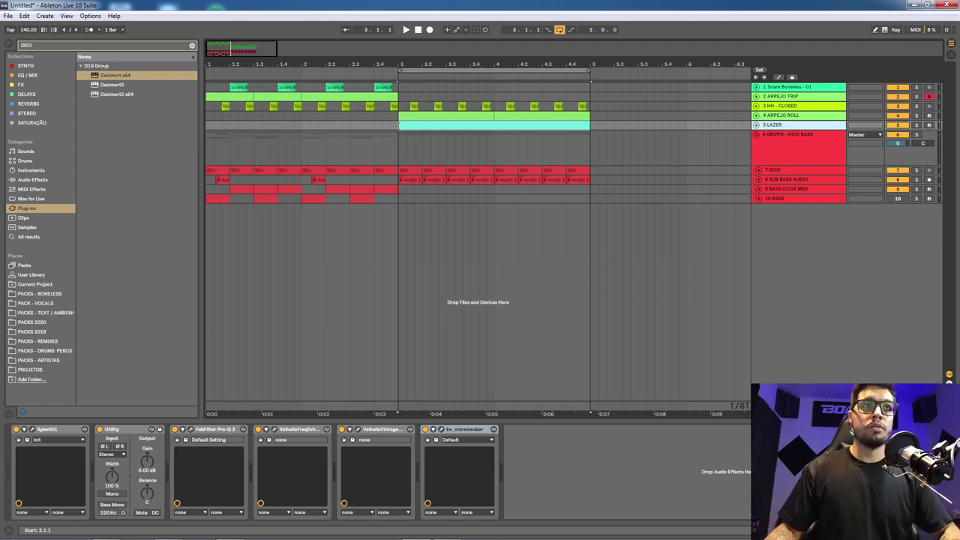
# Loop and play bars 1 and 2, and do the same for bars 3 and 4 to compare both sections.
pyautogui.moveTo(331, 62); pyautogui.dragTo(317, 60)
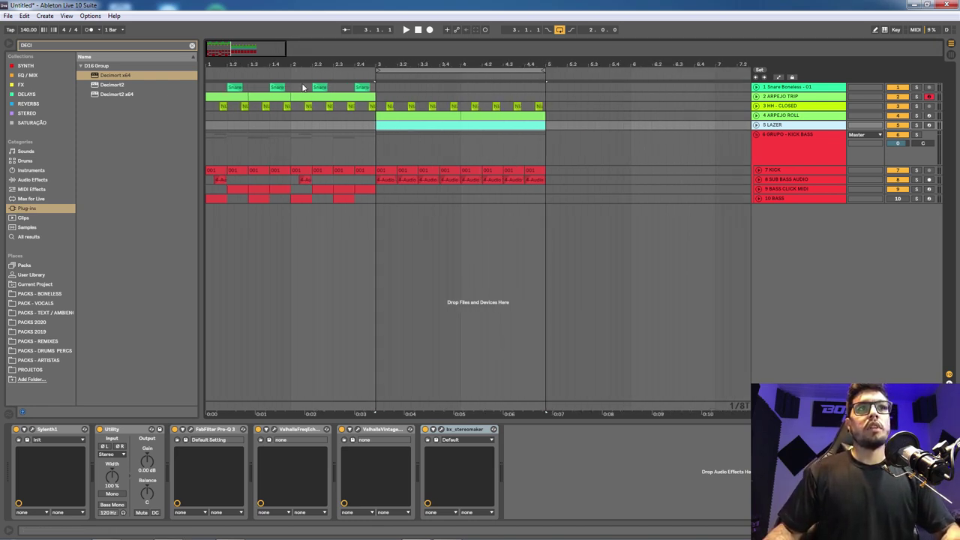
pyautogui.moveTo(396, 69); pyautogui.dragTo(315, 122)
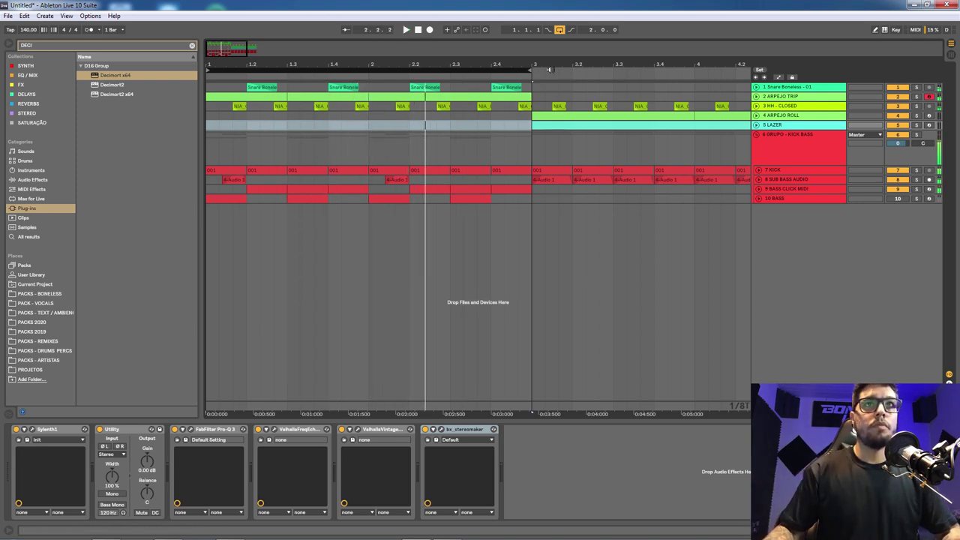
pyautogui.moveTo(561, 63); pyautogui.dragTo(450, 56)
pyautogui.moveTo(387, 70); pyautogui.dragTo(622, 72)
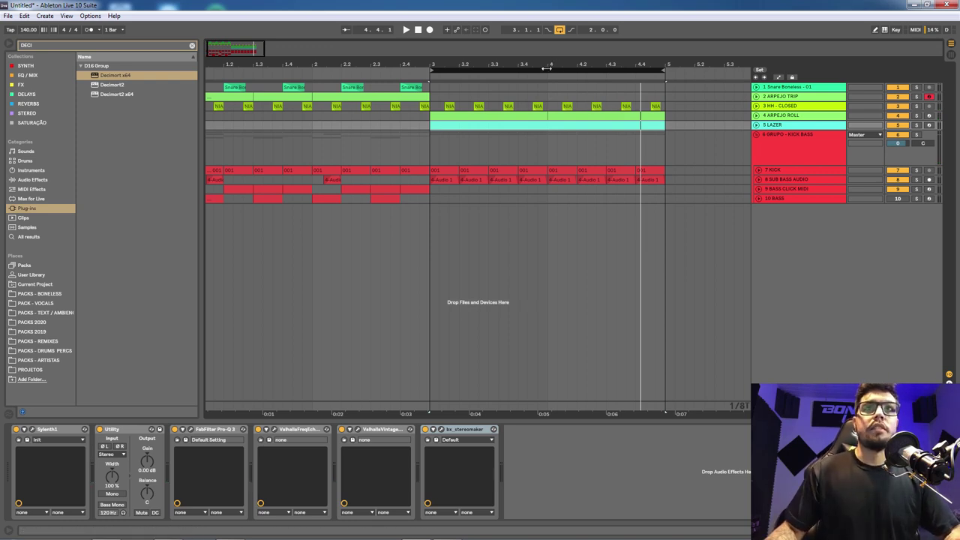
# Delete the SUB BASS AUDIO and BASS tracks, and play the soloed BASS CLICK MIDI track from the start.
pyautogui.click(774, 116)
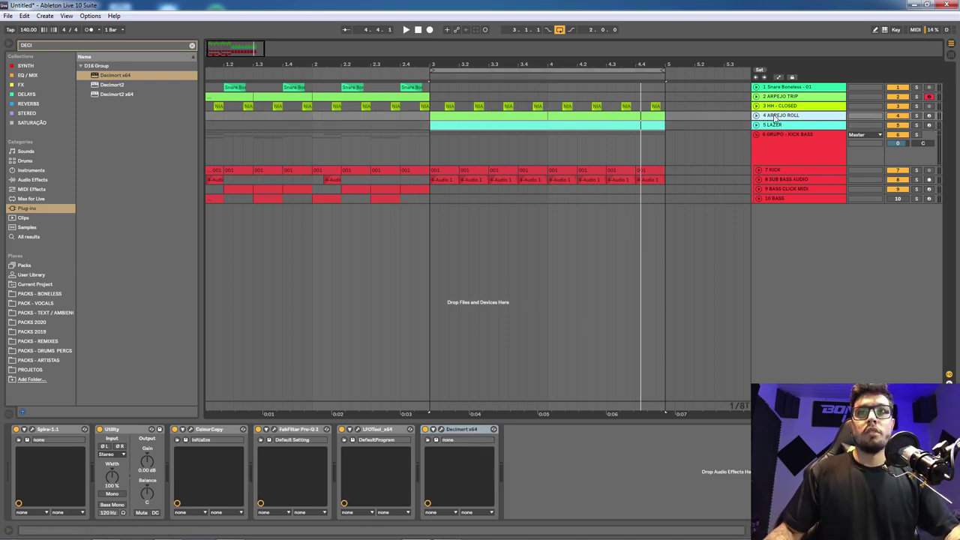
pyautogui.click(783, 191)
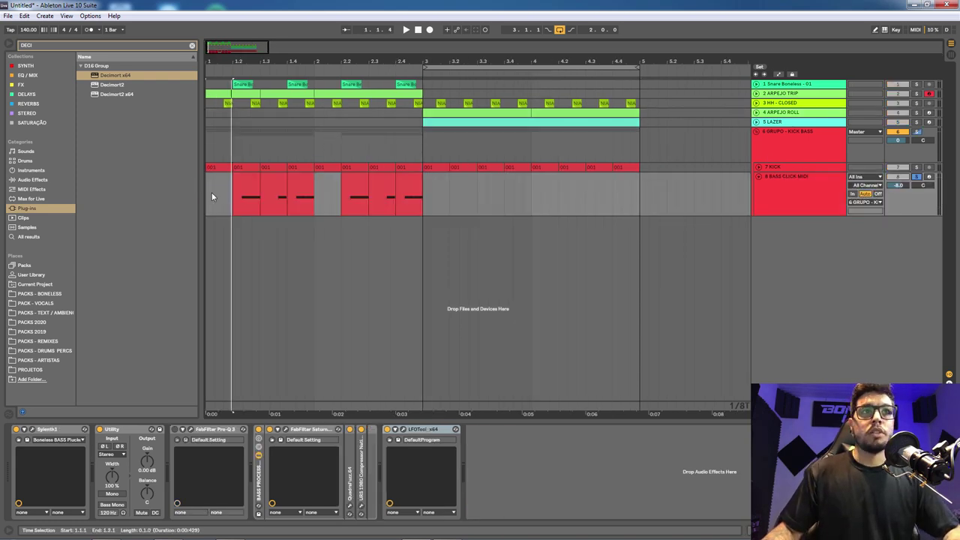
pyautogui.click(208, 196)
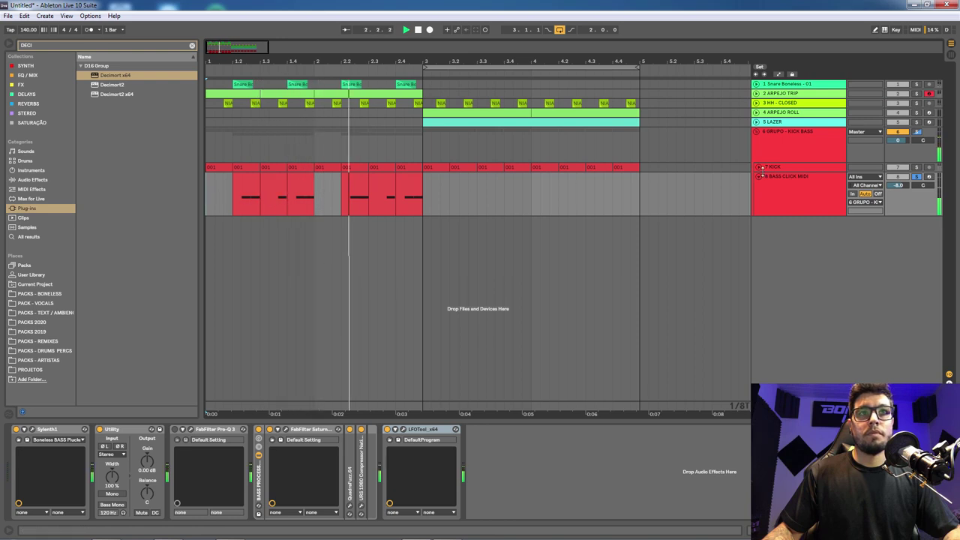
pyautogui.press('space')
# Set the loop to the first beat of bar 1, starting at 1.1.1 with a length of 0.1.0.
pyautogui.click(528, 68)
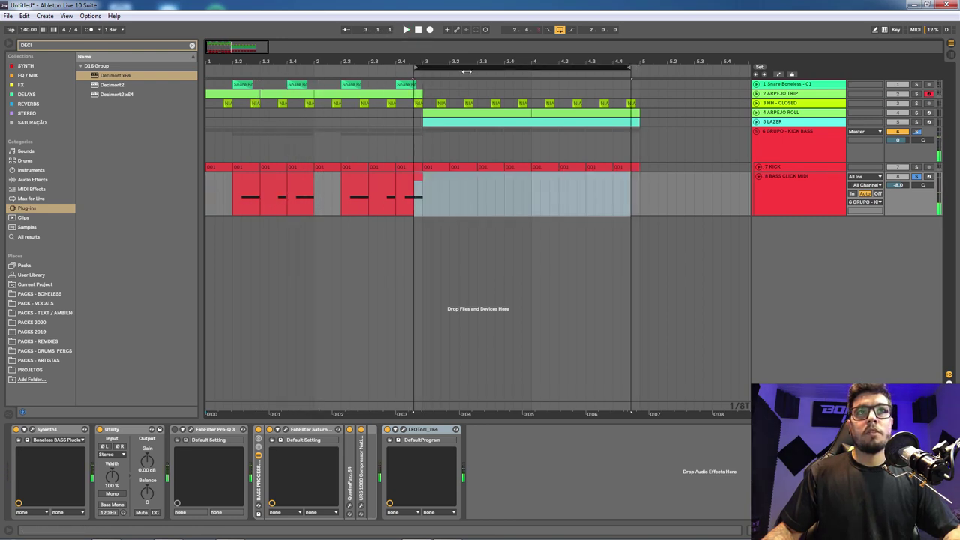
pyautogui.press('Left')
pyautogui.moveTo(345, 60); pyautogui.dragTo(346, 82)
pyautogui.moveTo(509, 69); pyautogui.dragTo(182, 95)
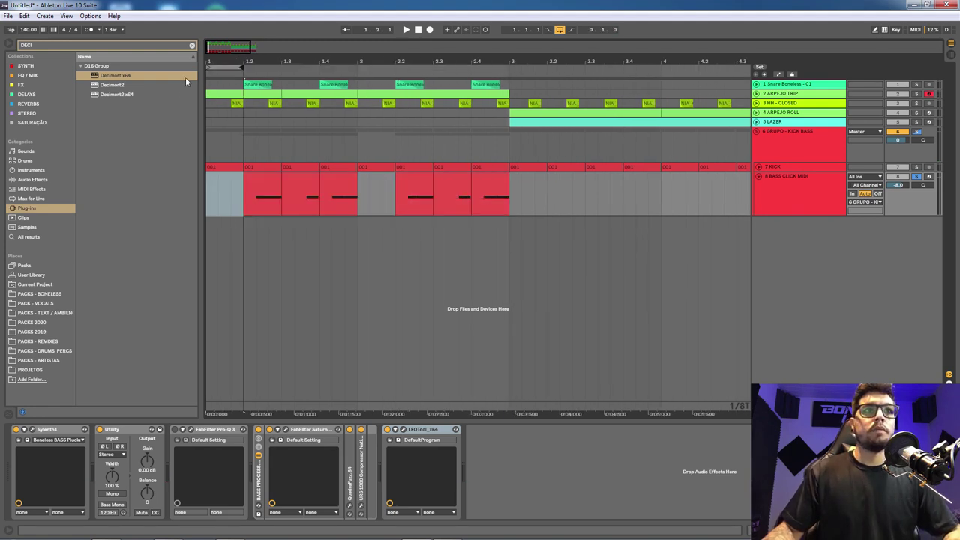
pyautogui.moveTo(220, 59); pyautogui.dragTo(224, 82)
# Insert a new MIDI track below BASS CLICK MIDI in the kick-bass group and collapse the BASS CLICK MIDI track.
pyautogui.click(781, 203)
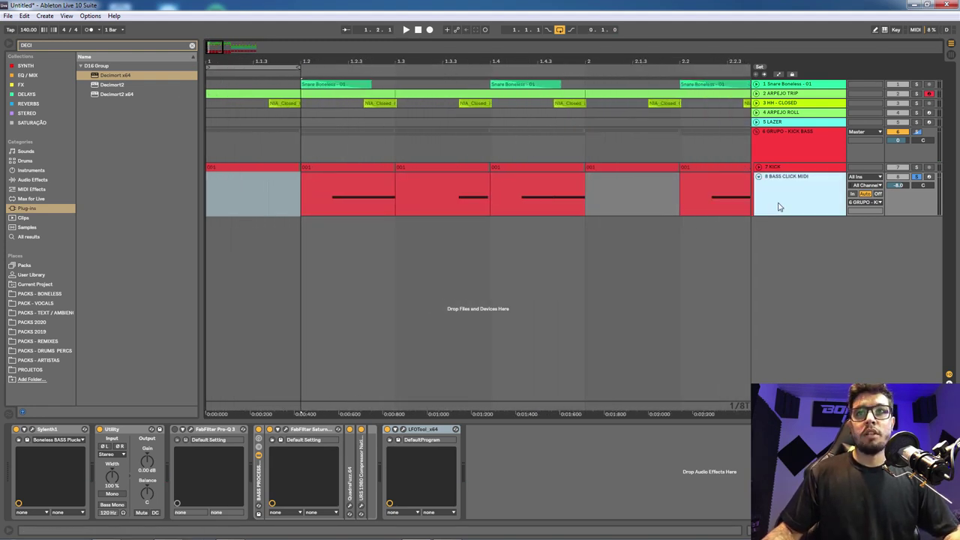
pyautogui.hotkey('ctrl', 'shift', 't')
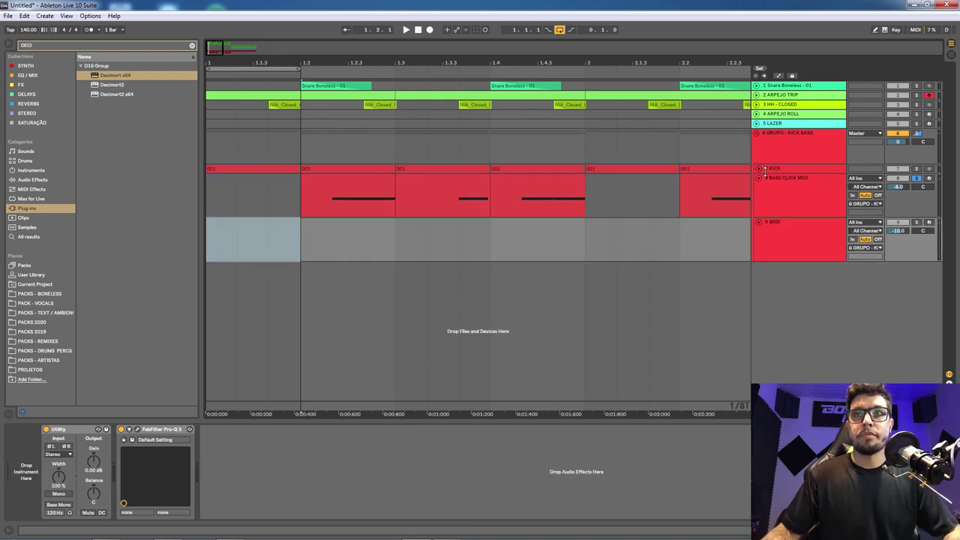
pyautogui.click(758, 176)
pyautogui.moveTo(274, 64); pyautogui.dragTo(289, 71)
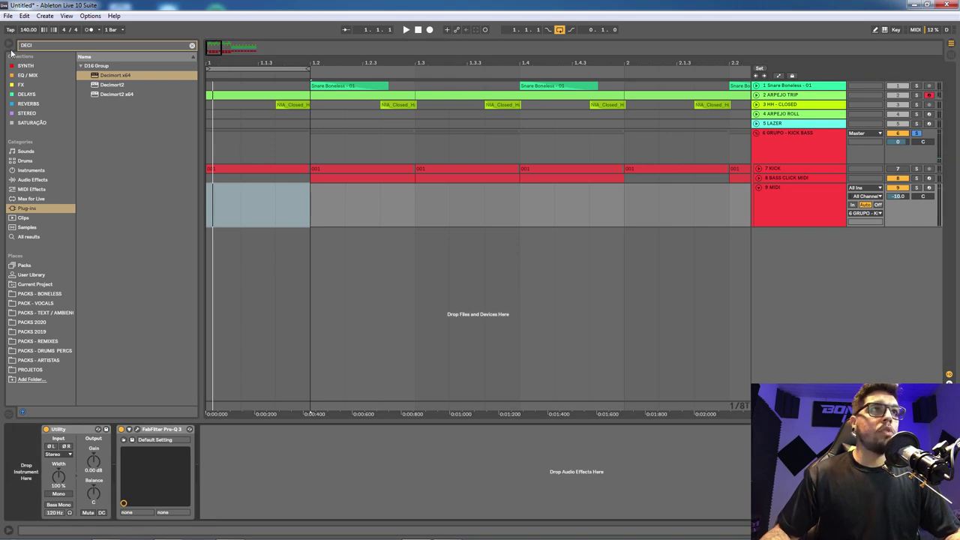
# Clear the browser search and load Sylenth1 from the SYNTH collection onto the new MIDI track.
pyautogui.click(56, 45)
pyautogui.press('BackSpace')
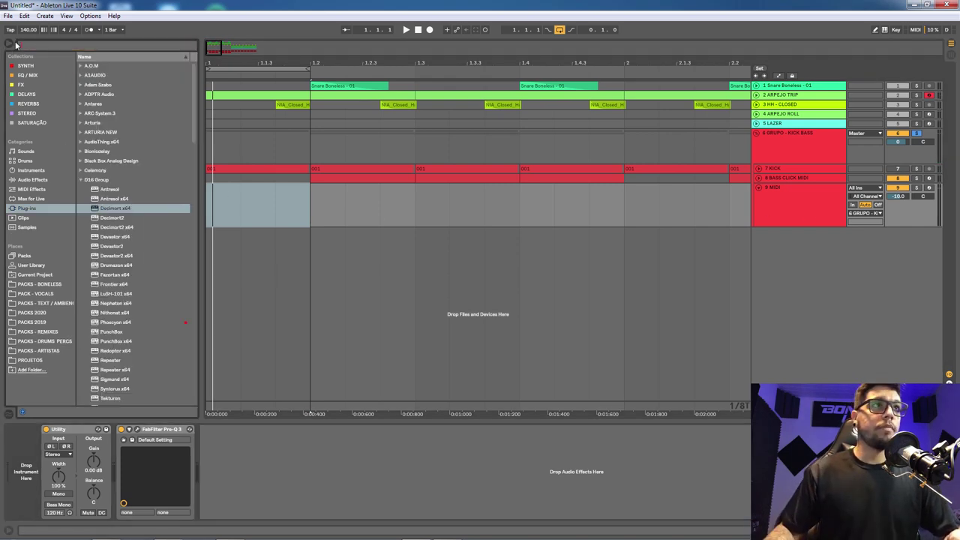
pyautogui.click(26, 66)
pyautogui.doubleClick(103, 150)
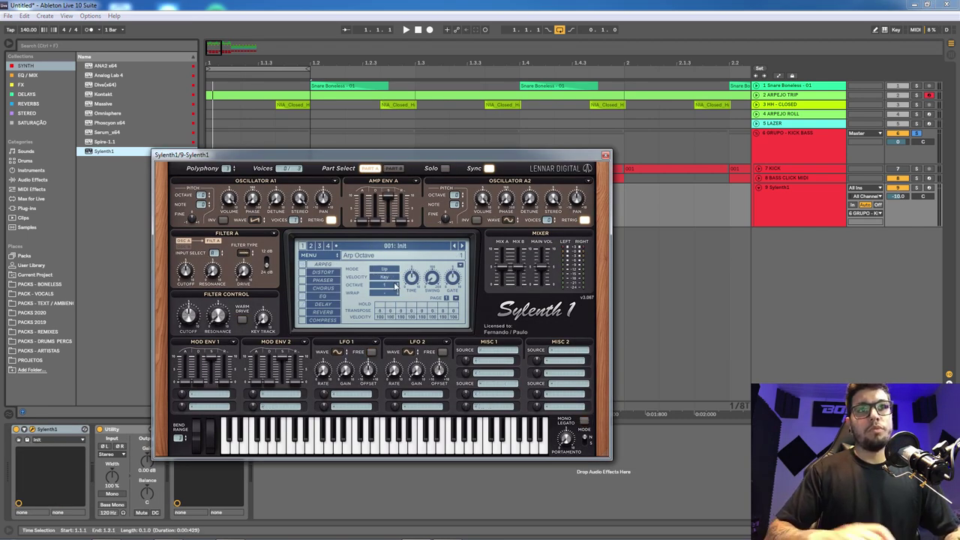
pyautogui.click(605, 157)
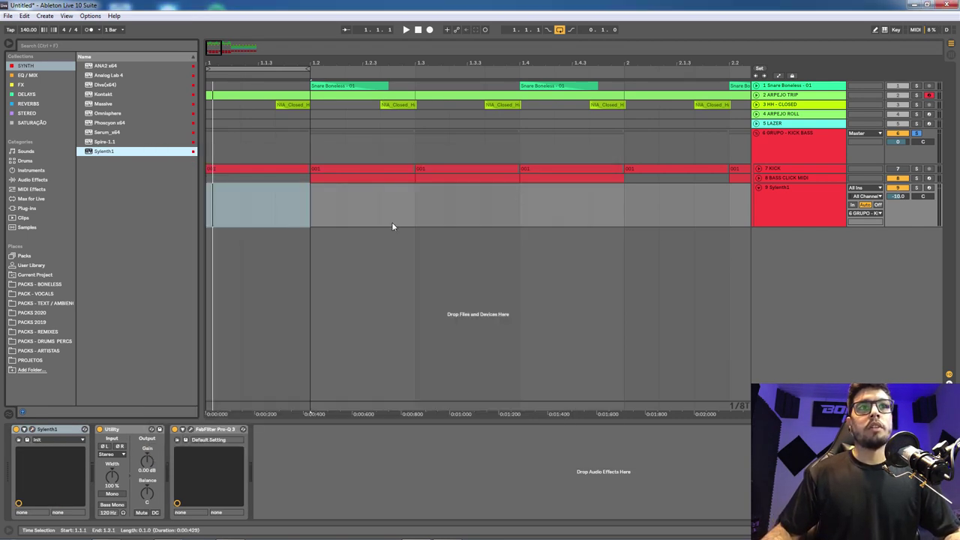
# Create a one-beat MIDI clip at 1.1.1, set its grid to 1/8 and add a G0 note spanning the clip.
pyautogui.hotkey('ctrl', 'shift', 'm')
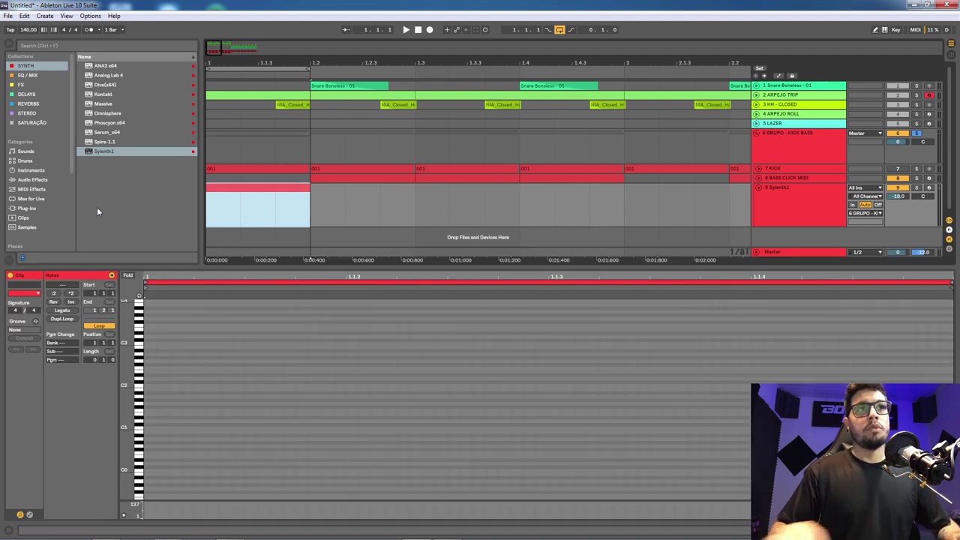
pyautogui.rightClick(443, 394)
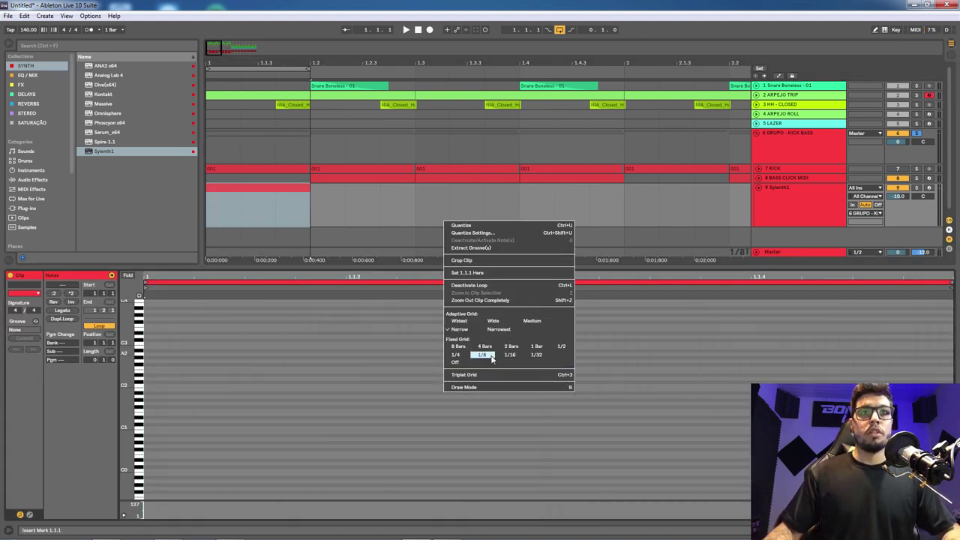
pyautogui.click(492, 356)
pyautogui.doubleClick(486, 450)
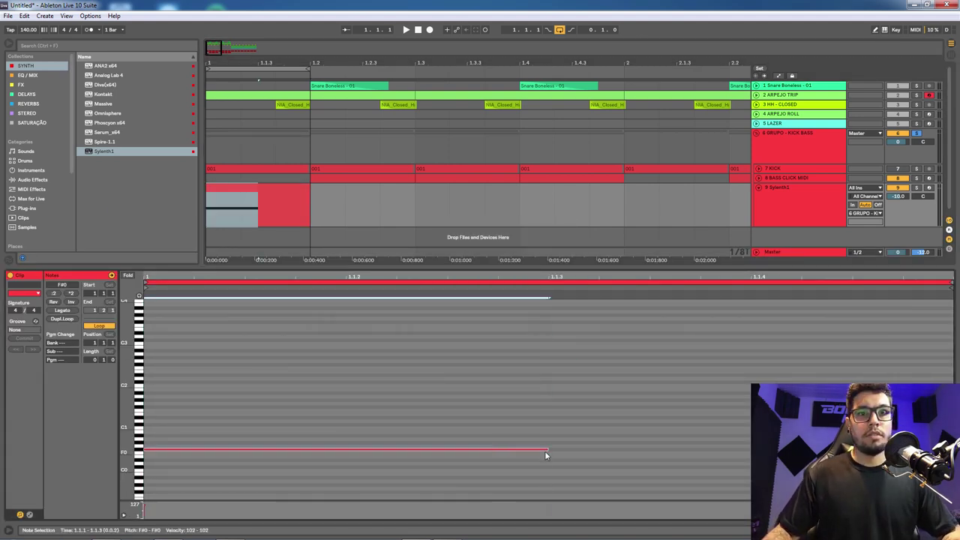
pyautogui.moveTo(548, 449); pyautogui.dragTo(957, 449)
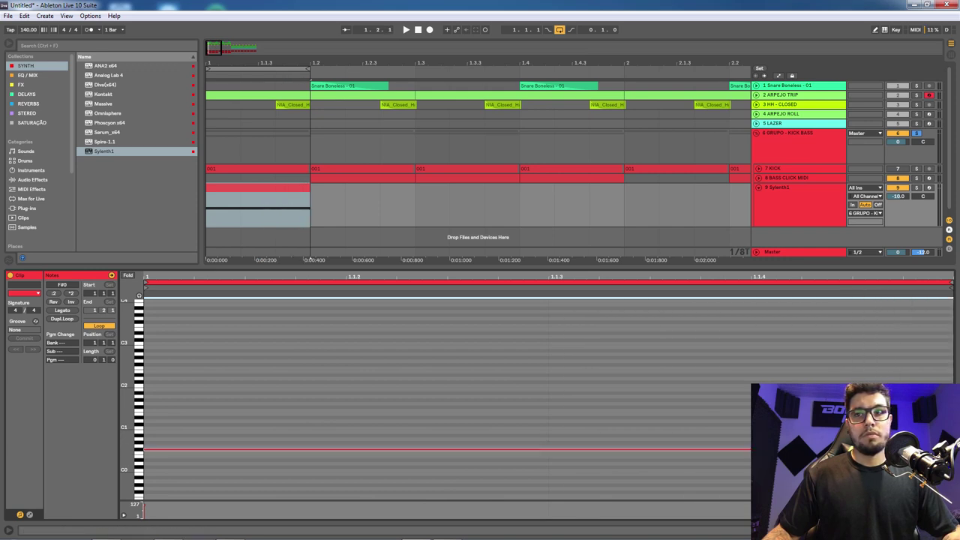
pyautogui.press('Up')
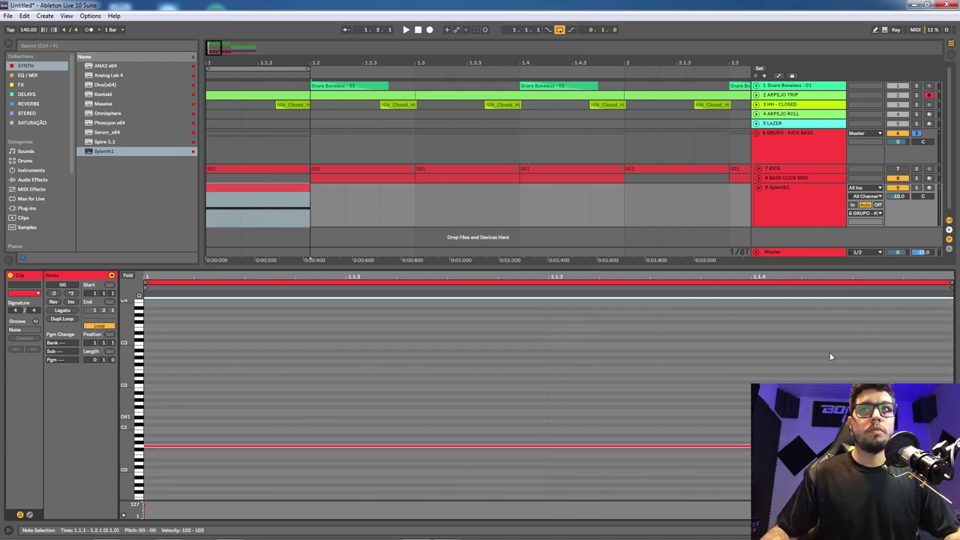
# Rename the Sylenth1 track as SUB BASS, and play its clip with FabFilter Pro-Q 3 turned off.
pyautogui.doubleClick(823, 191)
pyautogui.click(805, 194)
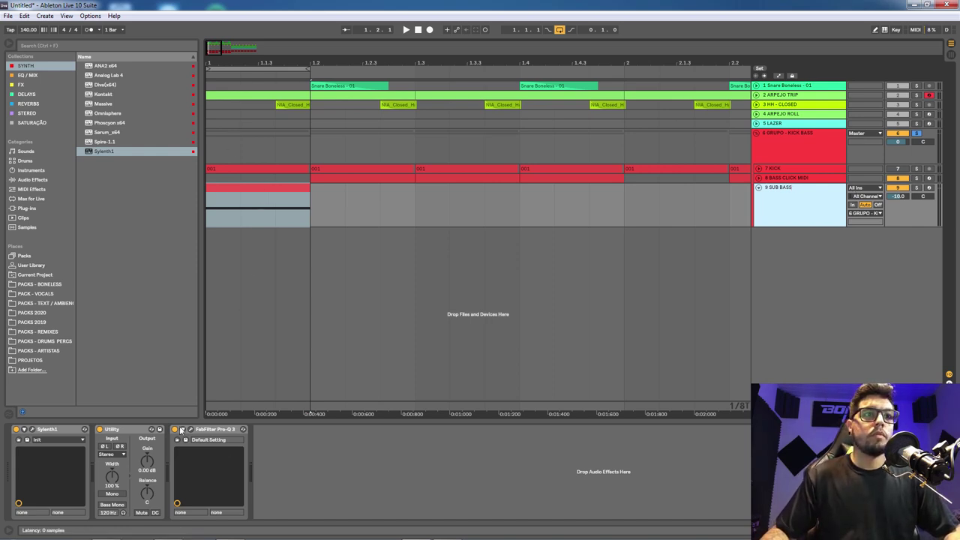
pyautogui.click(174, 430)
pyautogui.click(245, 190)
pyautogui.press('space')
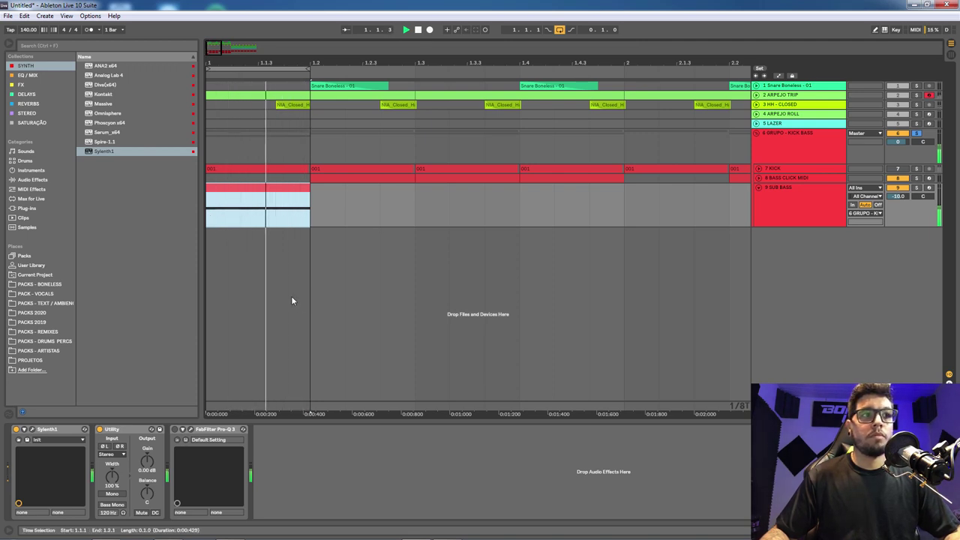
pyautogui.press('space')
# Set Sylenth1's Filter A type to Lowpass and Oscillator A1 to 6 voices.
pyautogui.click(33, 430)
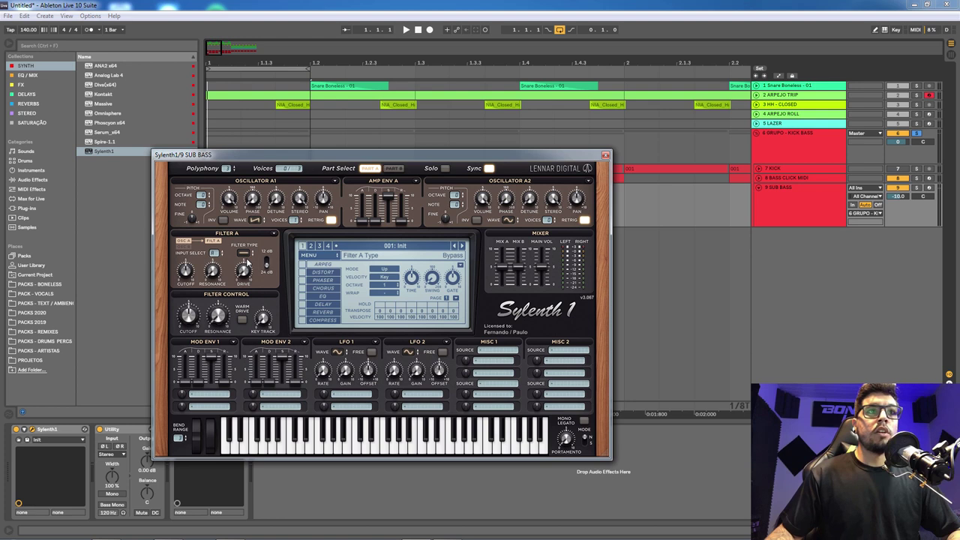
pyautogui.click(244, 255)
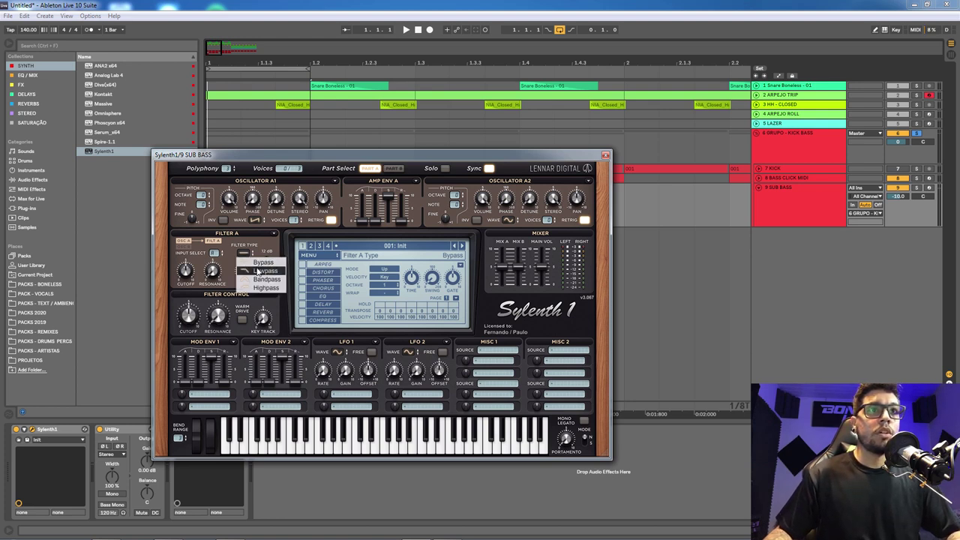
pyautogui.click(259, 274)
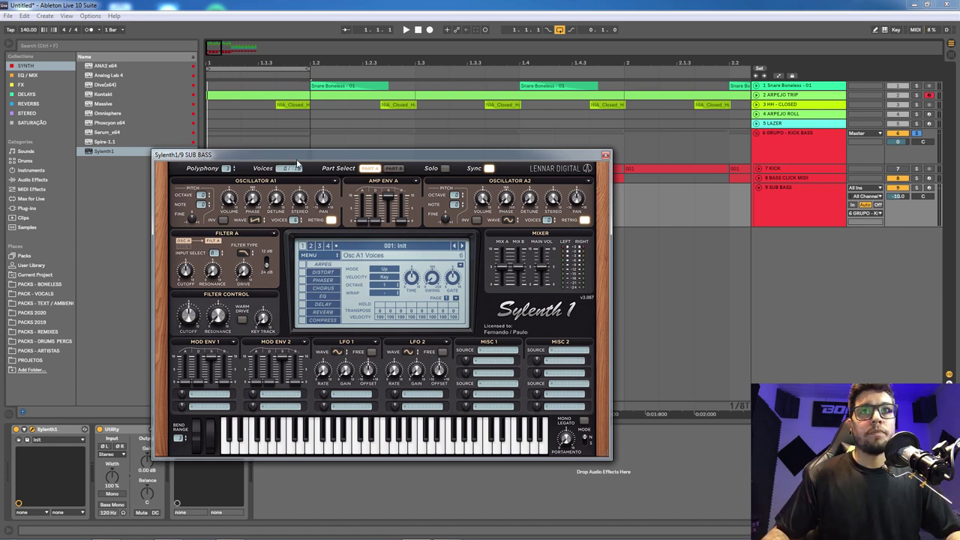
# Play the KICK with SUB BASS muted to check its level in the mixer, and restore both tracks' mute states.
pyautogui.click(904, 170)
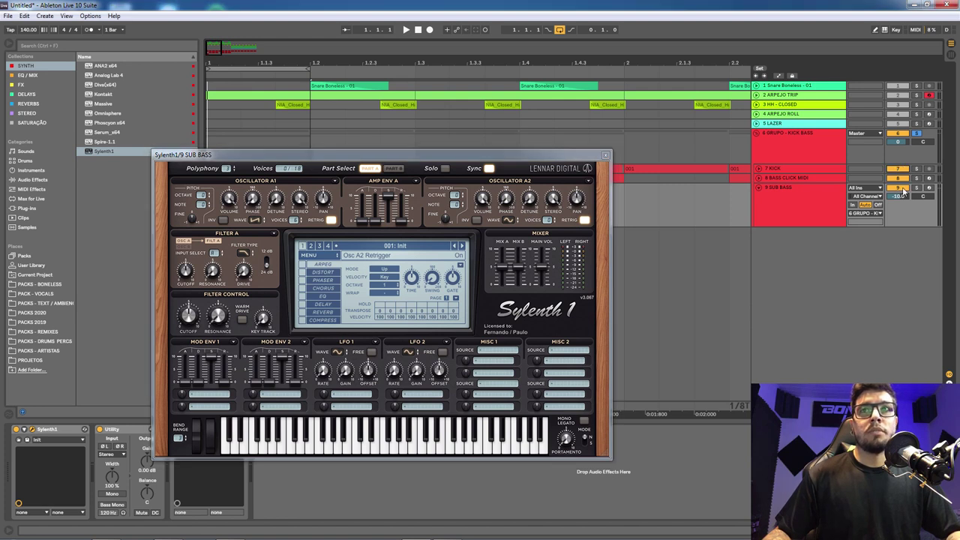
pyautogui.press('Tab')
pyautogui.press('space')
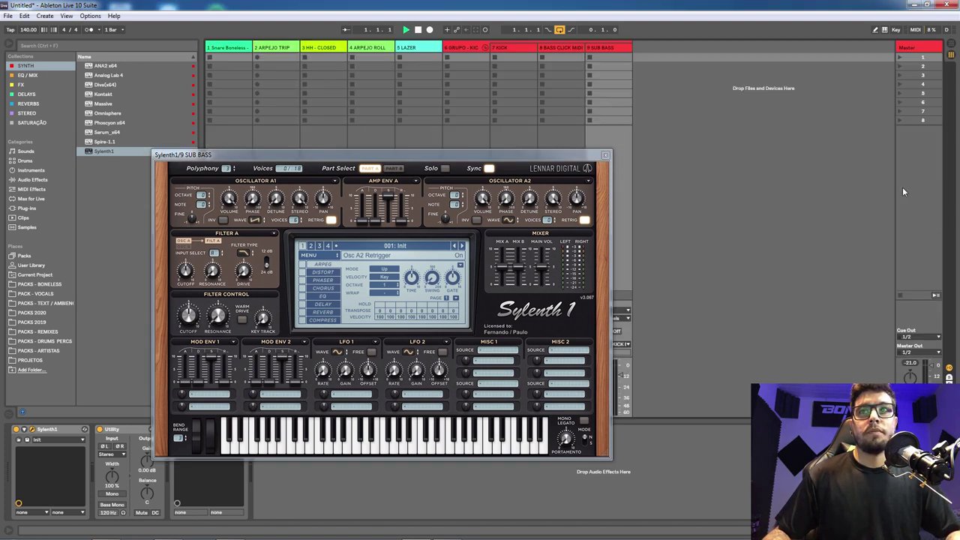
pyautogui.press('space')
pyautogui.press('Tab')
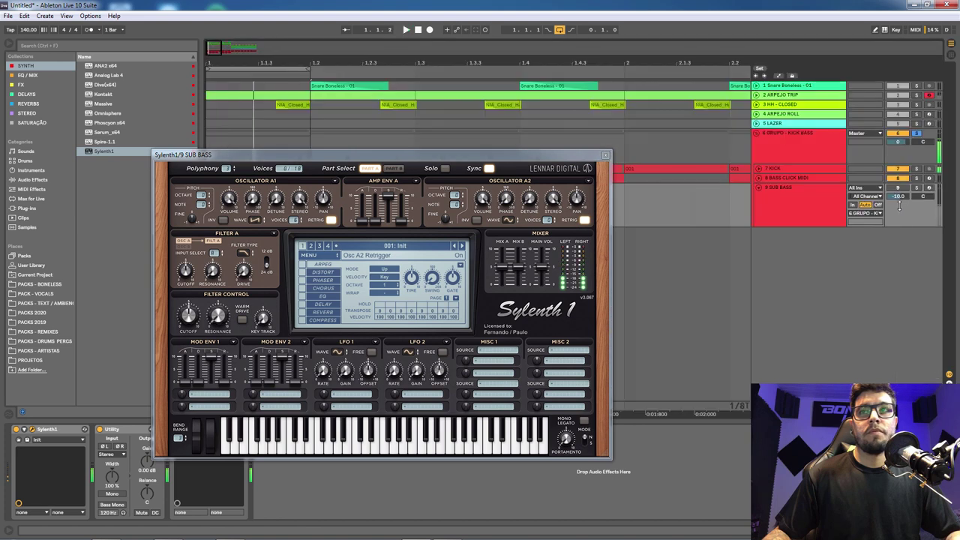
pyautogui.click(904, 189)
pyautogui.click(904, 169)
# Move the Sylenth1 window off the clip and play the SUB BASS to check its level in the mixer.
pyautogui.moveTo(305, 156); pyautogui.dragTo(472, 108)
pyautogui.press('space')
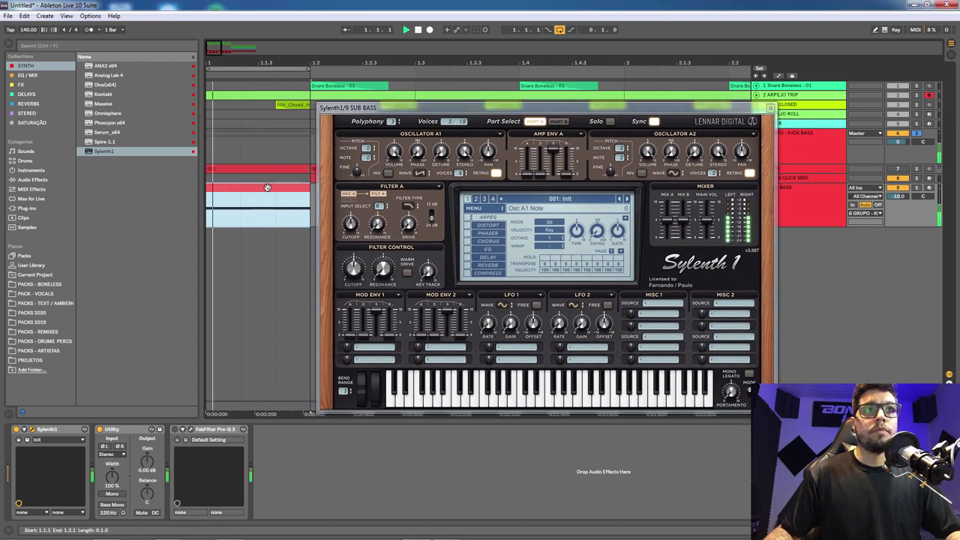
pyautogui.press('Tab')
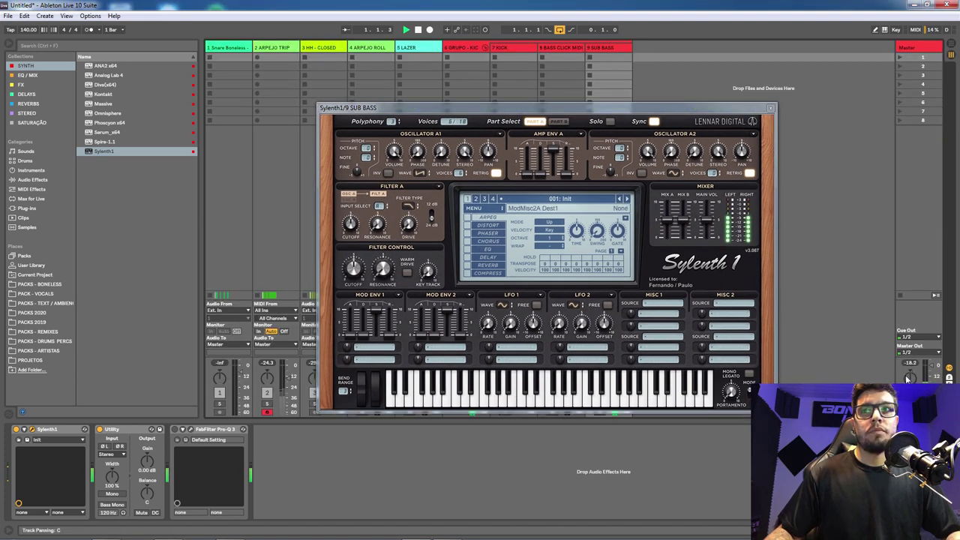
pyautogui.press('Tab')
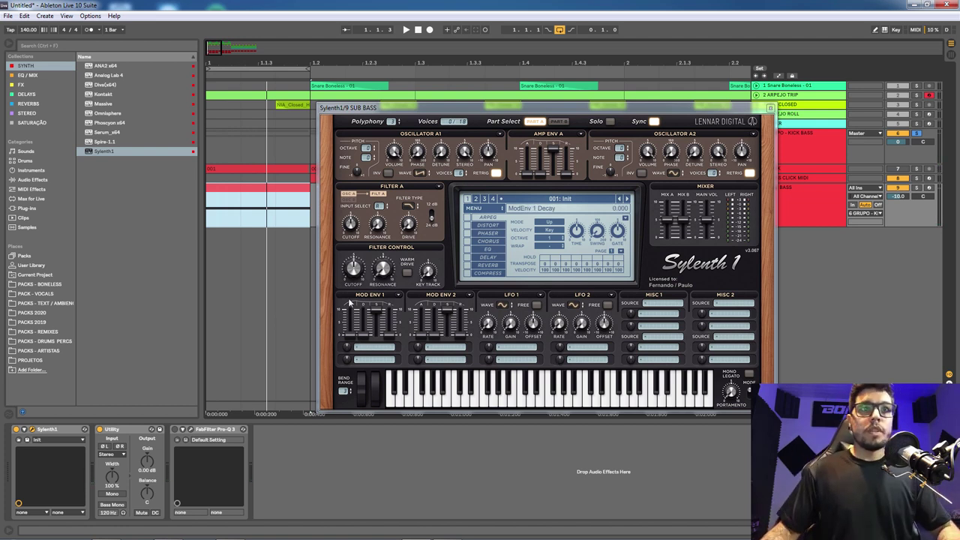
# Assign Cutoff A as the first destination of Sylenth1's Mod Env 1.
pyautogui.moveTo(355, 269); pyautogui.dragTo(366, 308)
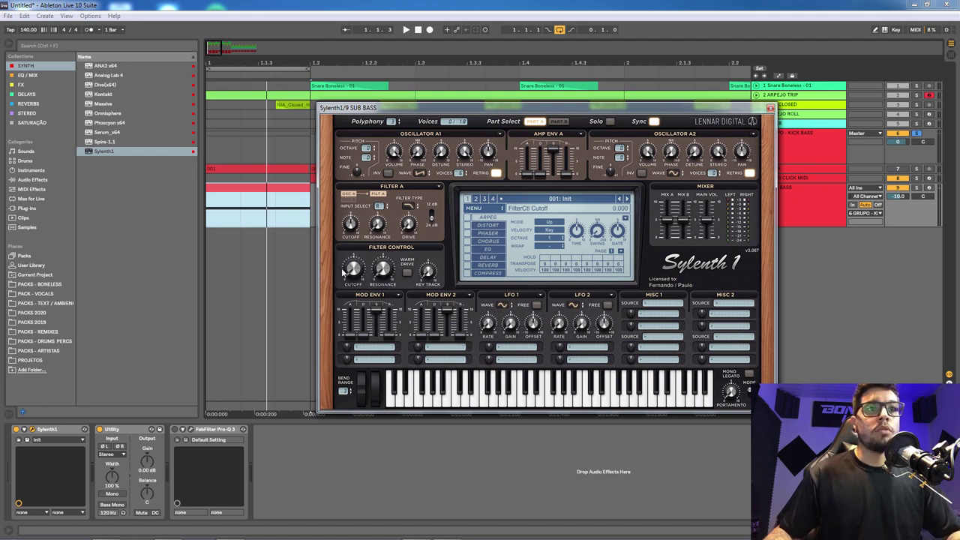
pyautogui.click(369, 348)
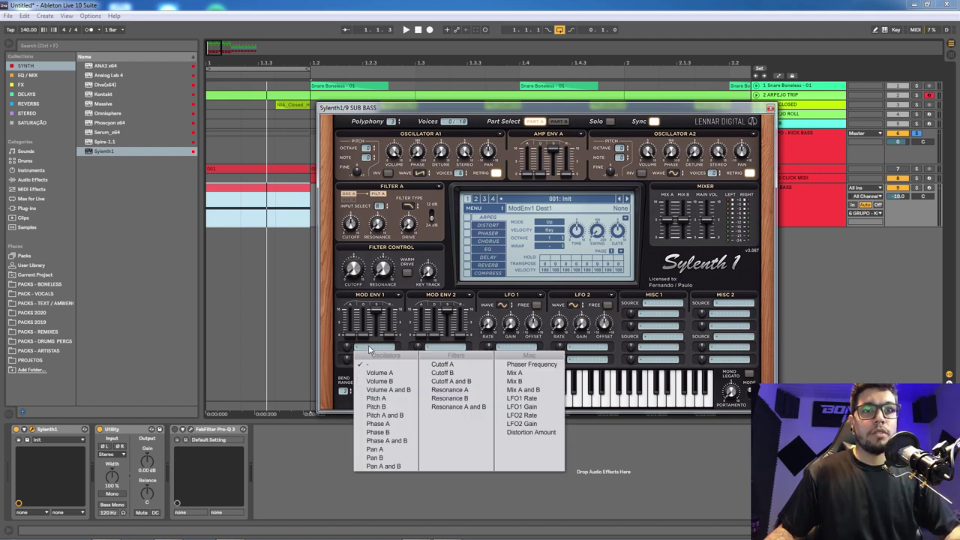
pyautogui.click(470, 367)
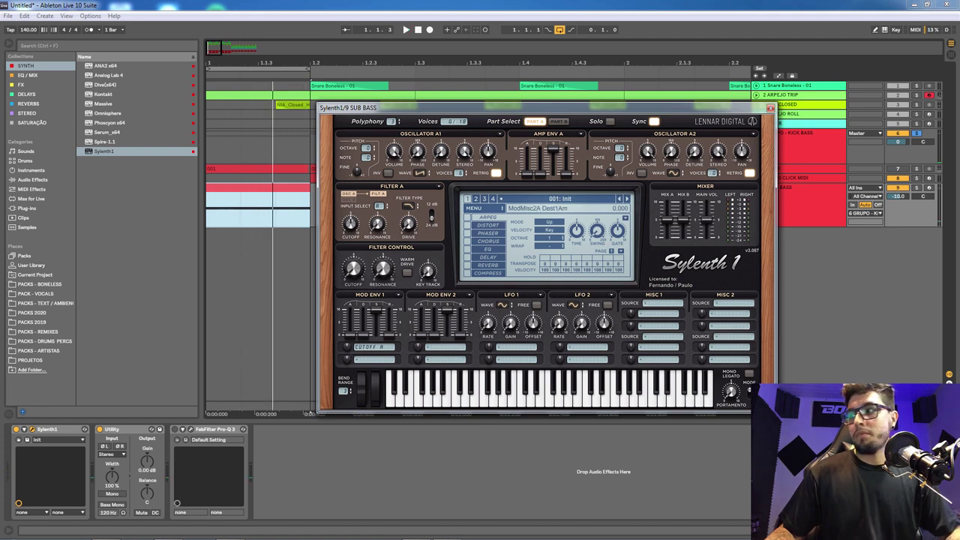
pyautogui.click(603, 504)
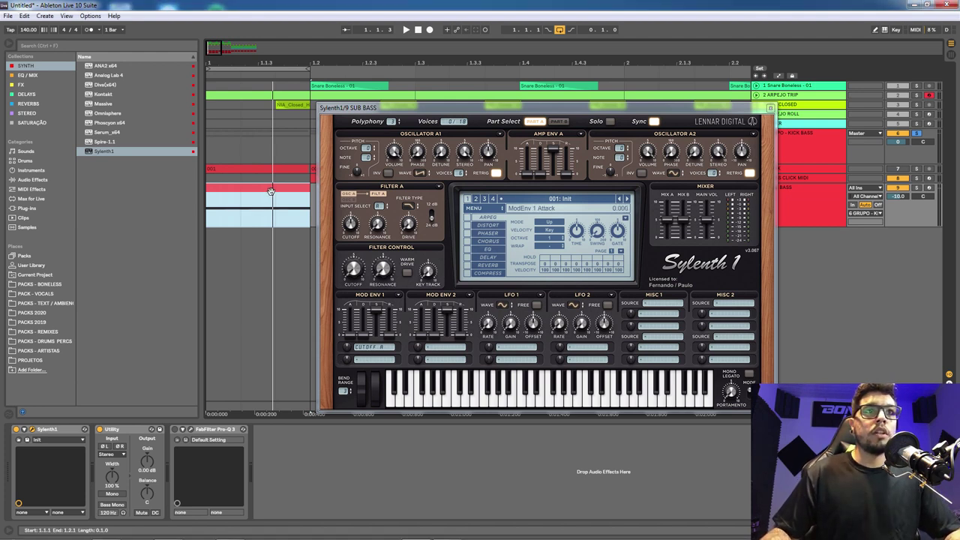
# Lower Mod Env 1's Sustain to zero and set its Attack to 4.909.
pyautogui.press('space')
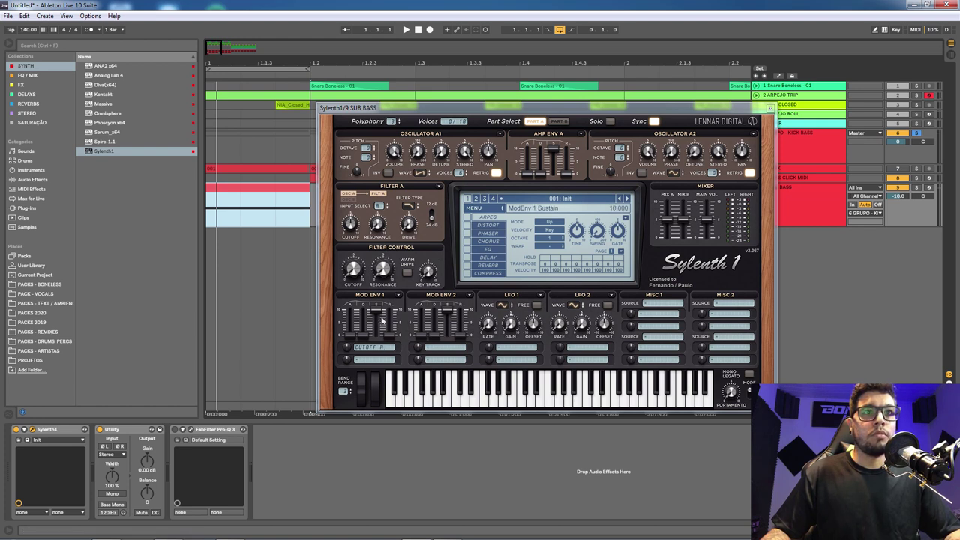
pyautogui.moveTo(378, 312); pyautogui.dragTo(371, 369)
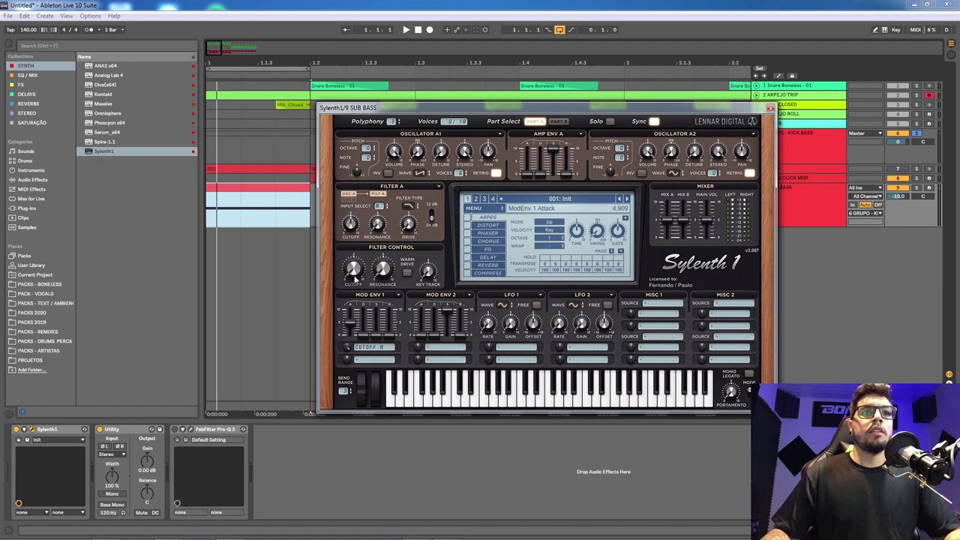
pyautogui.moveTo(360, 287); pyautogui.dragTo(366, 279)
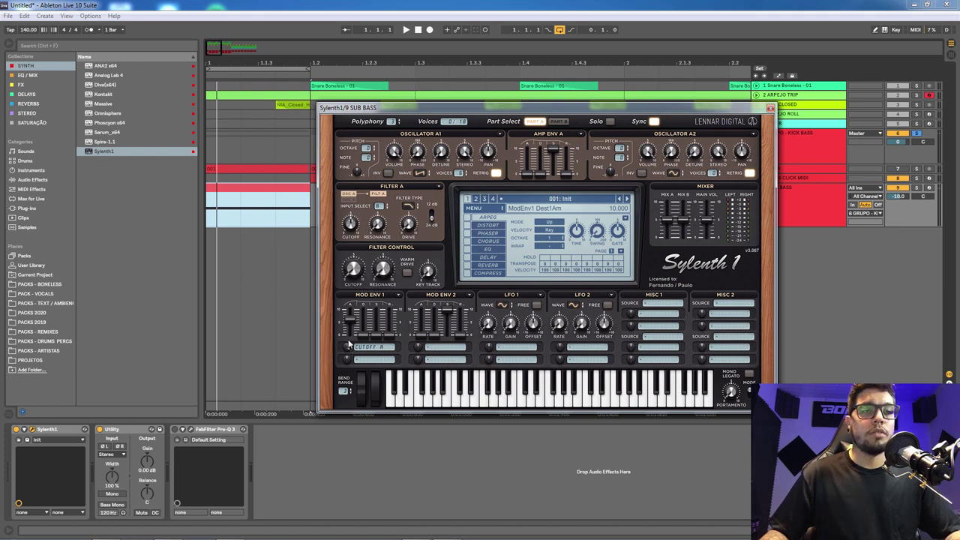
# Play the SUB BASS and set Mod Env 1's modulation amount for Cutoff A to 7.333.
pyautogui.press('space')
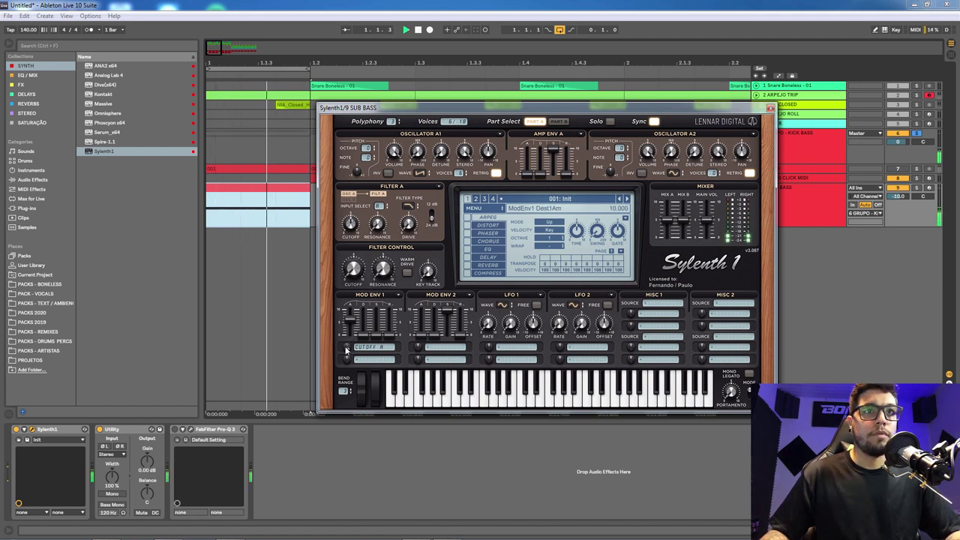
pyautogui.moveTo(354, 327); pyautogui.dragTo(355, 341)
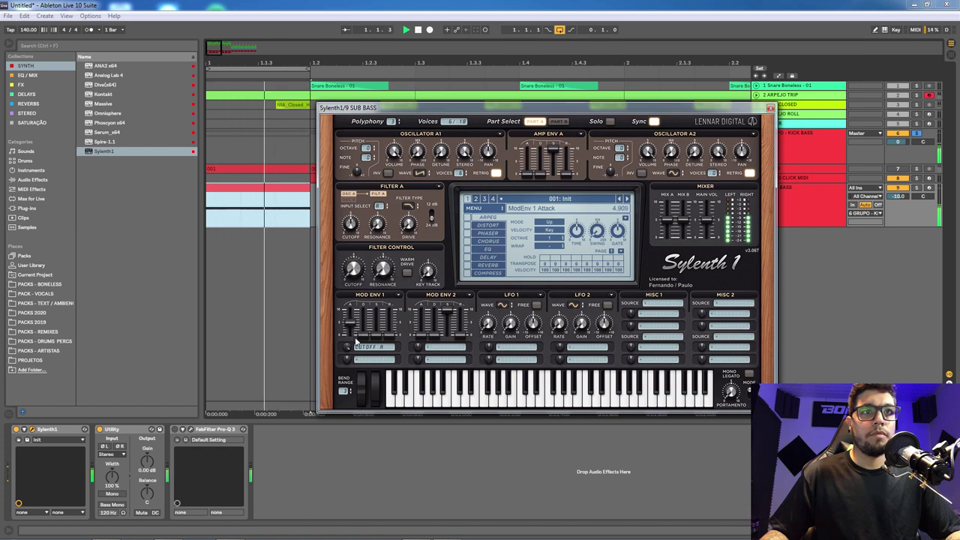
pyautogui.moveTo(348, 351)
pyautogui.moveTo(347, 351); pyautogui.dragTo(347, 380)
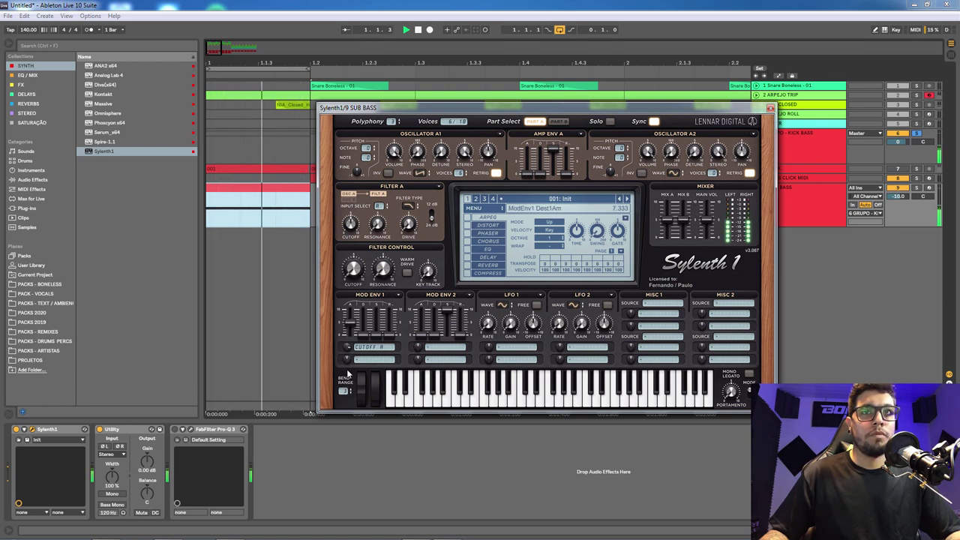
# Set Filter Control Cutoff to 0.733 during playback and fine-tune Mod Env 1's modulation amount.
pyautogui.moveTo(353, 250)
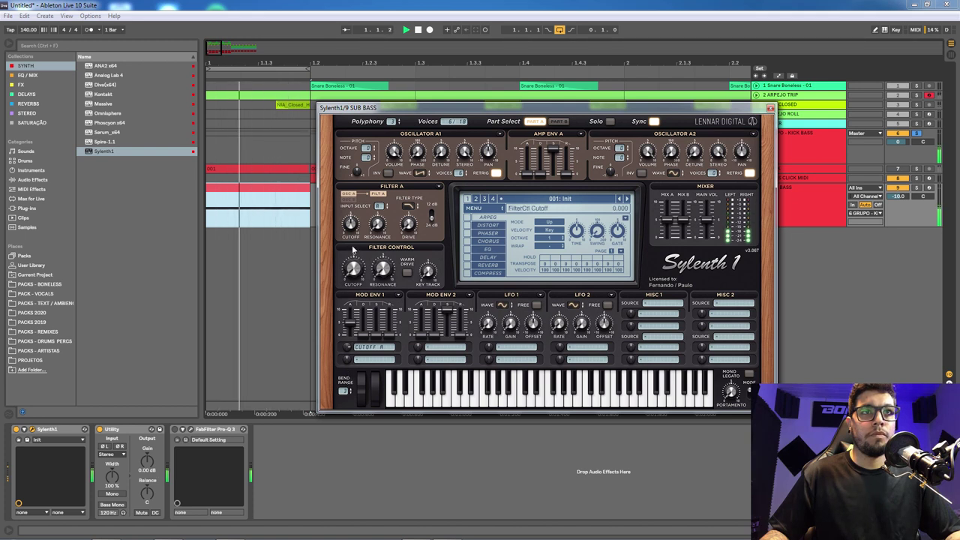
pyautogui.moveTo(345, 359); pyautogui.dragTo(346, 356)
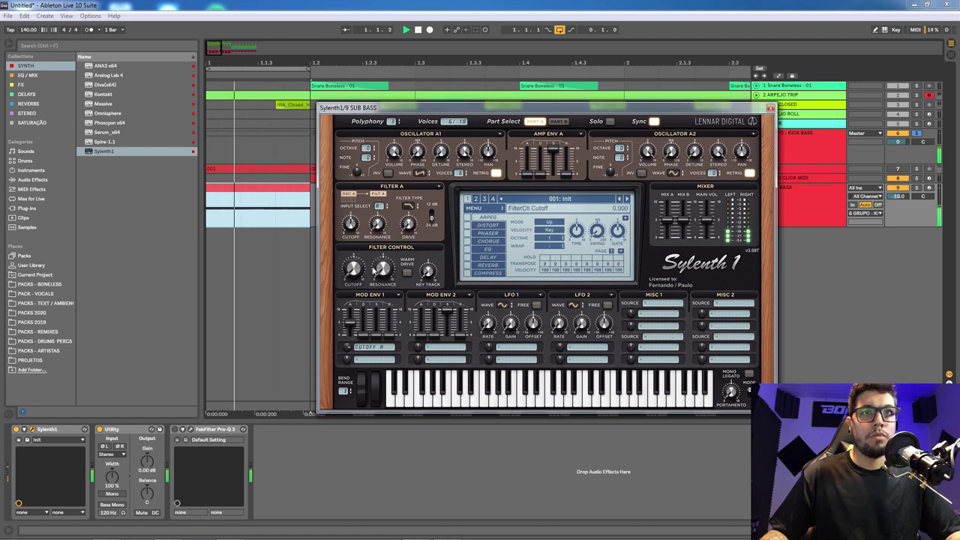
pyautogui.moveTo(357, 274); pyautogui.dragTo(351, 267)
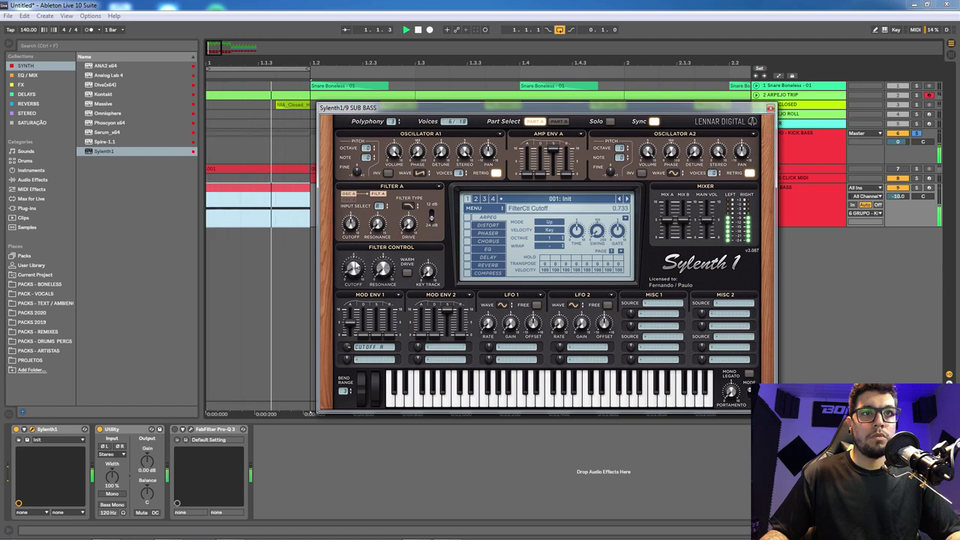
pyautogui.moveTo(349, 349); pyautogui.dragTo(345, 362)
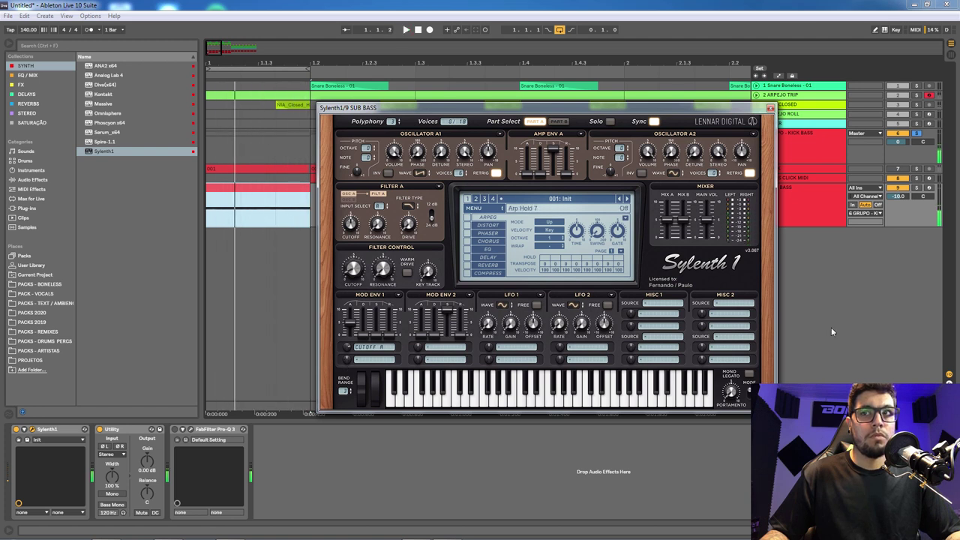
# Uncover the SUB BASS clip by repositioning the Sylenth1 window, and play the loop to audition the filter settings.
pyautogui.press('Tab')
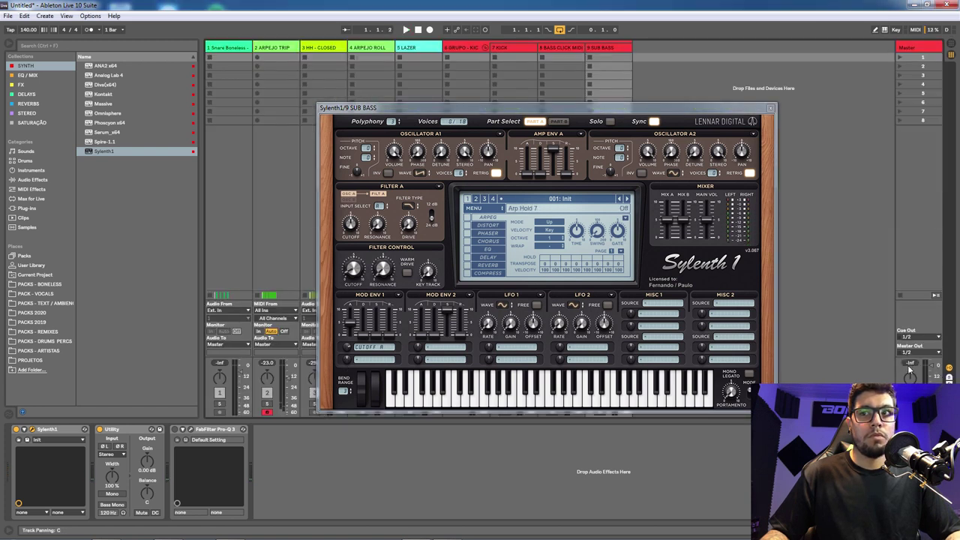
pyautogui.press('Tab')
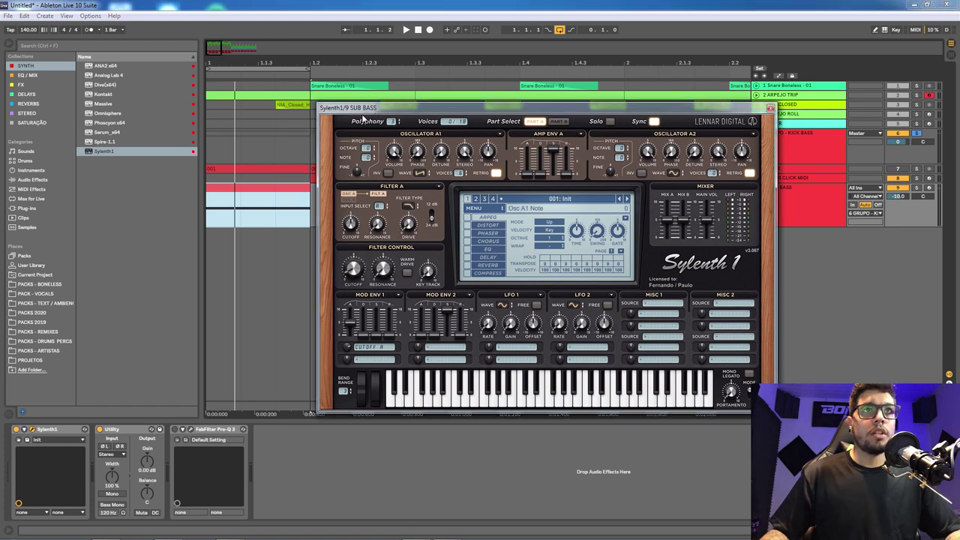
pyautogui.moveTo(362, 109); pyautogui.dragTo(300, 133)
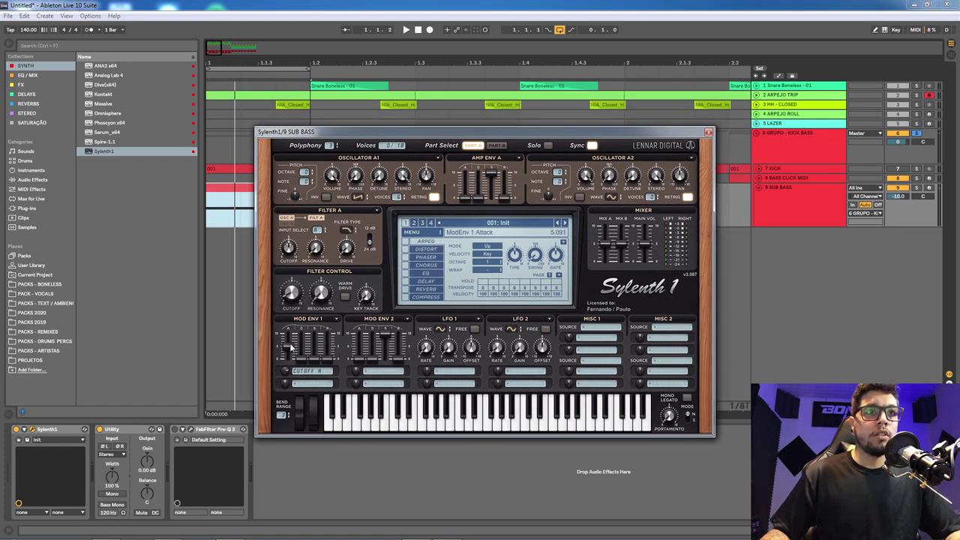
pyautogui.moveTo(334, 129); pyautogui.dragTo(422, 137)
pyautogui.moveTo(379, 308)
pyautogui.press('space')
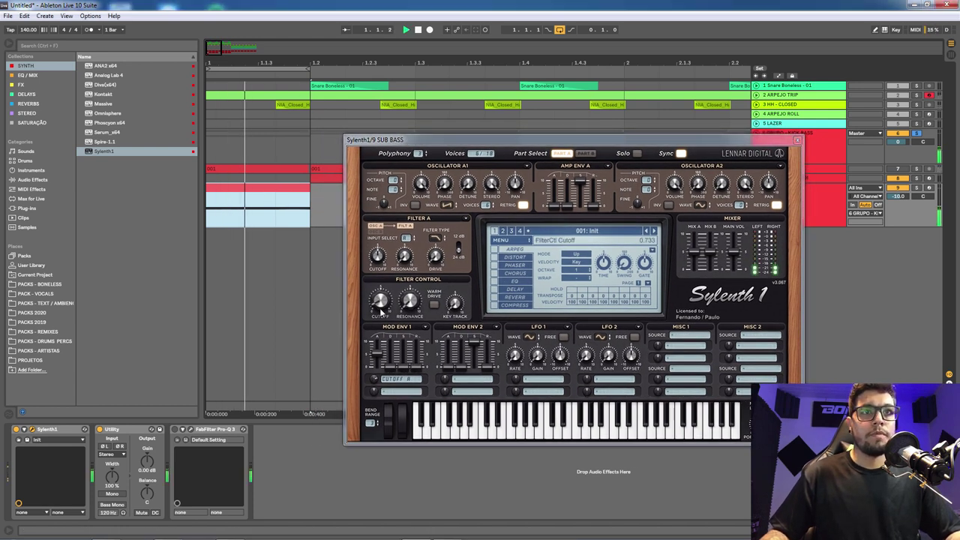
pyautogui.press('space')
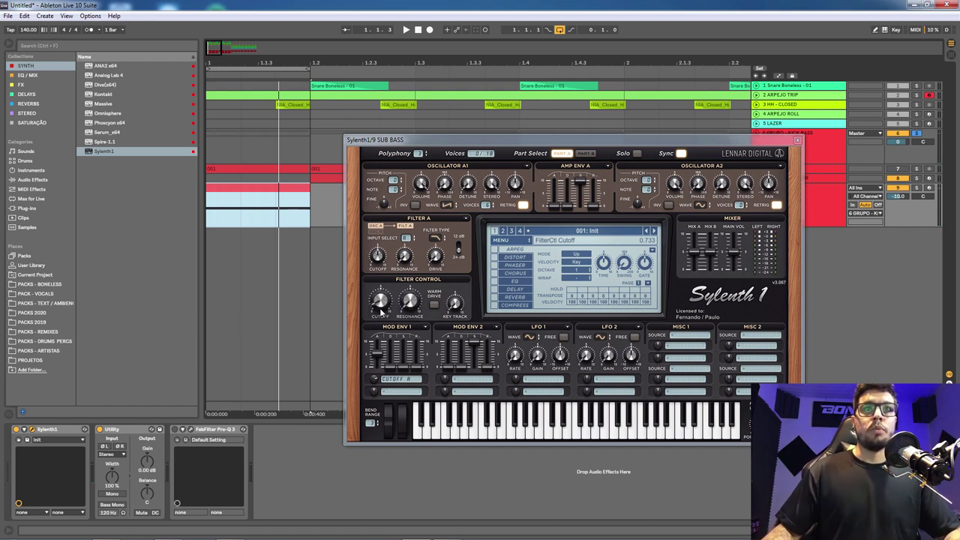
pyautogui.press('space')
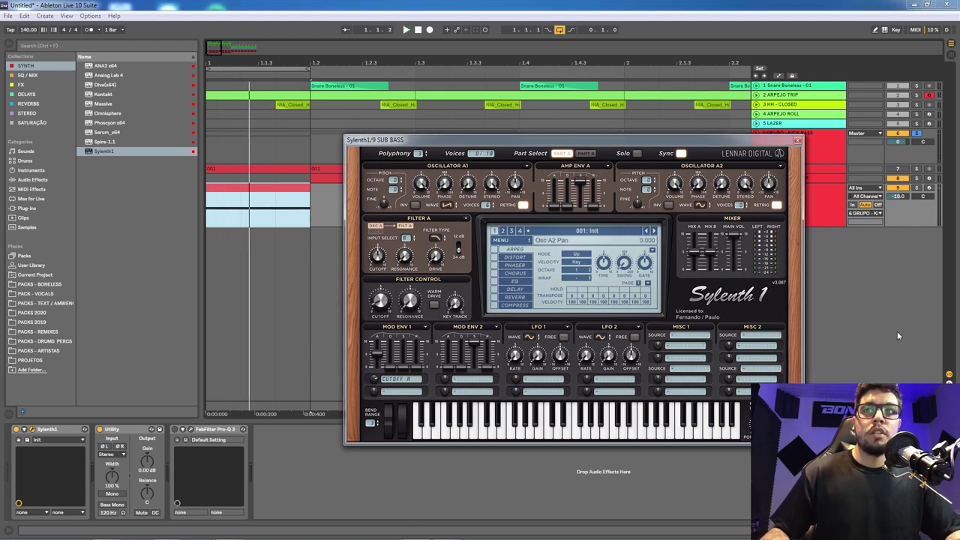
# Raise Sylenth1's Mix A level during playback while checking the master peak level in the mixer.
pyautogui.press('Tab')
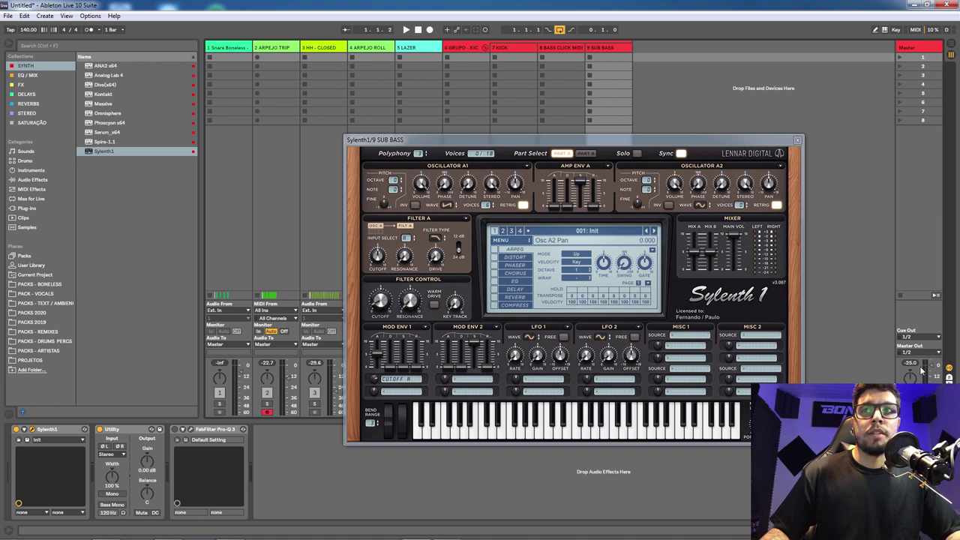
pyautogui.press('space')
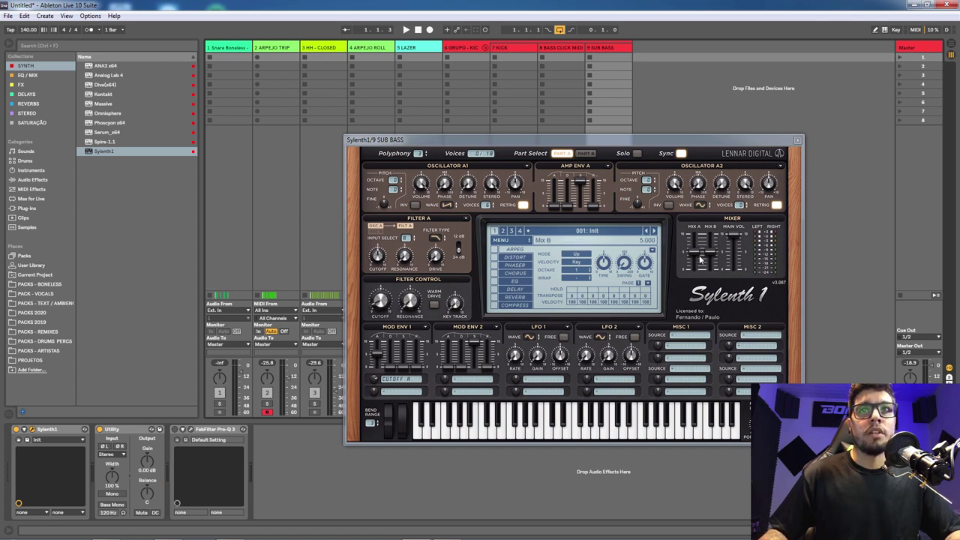
pyautogui.press('space')
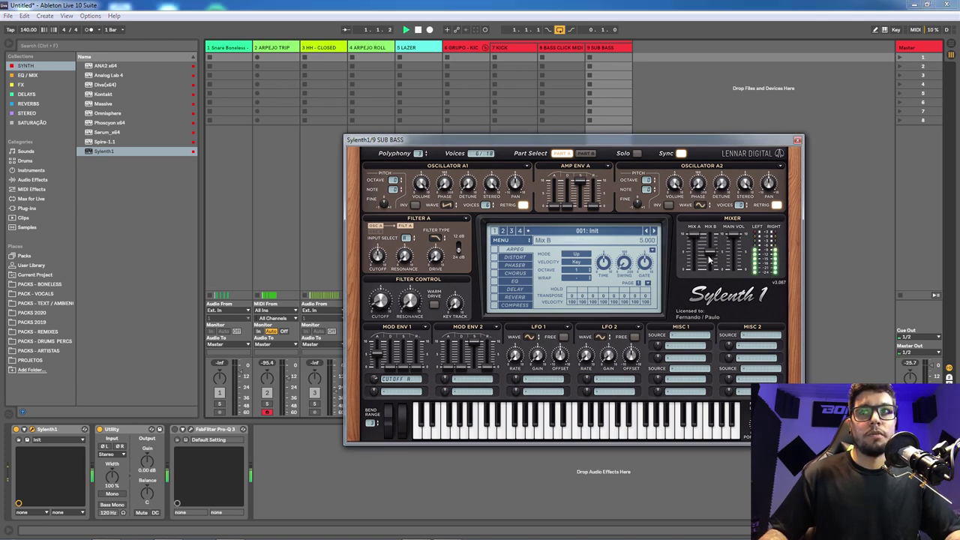
pyautogui.click(912, 364)
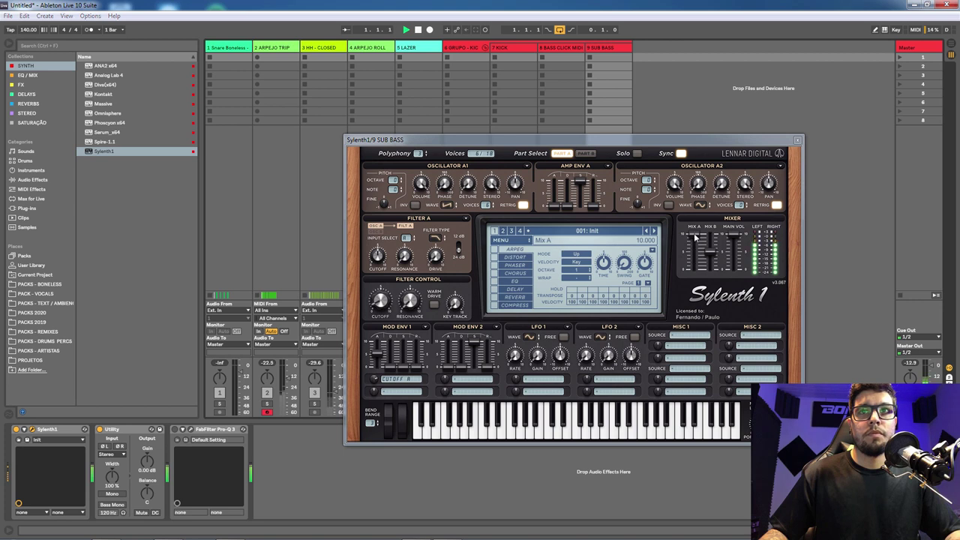
pyautogui.moveTo(695, 237); pyautogui.dragTo(694, 255)
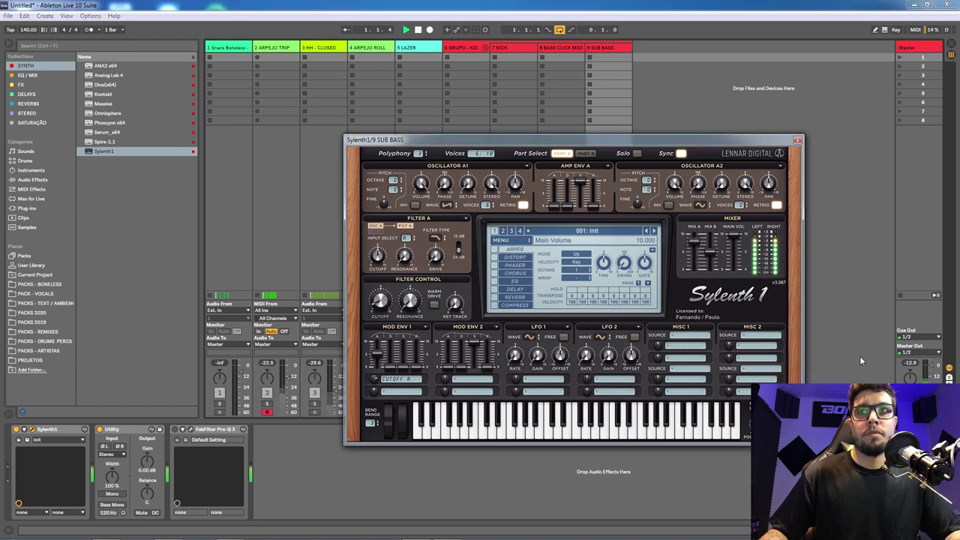
pyautogui.click(916, 363)
pyautogui.press('space')
# Set Amp Env A's Release to 2.000, play the loop and reset the master peak level.
pyautogui.click(600, 213)
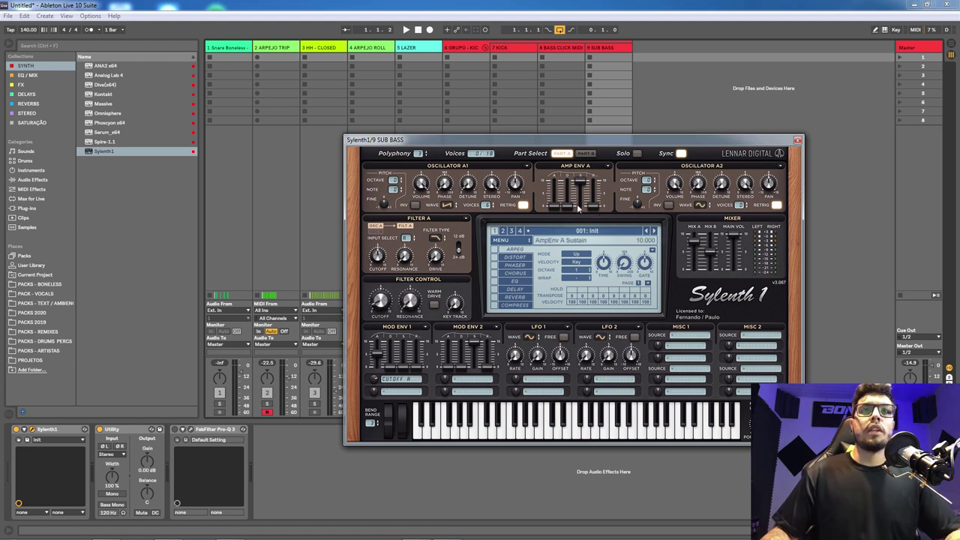
pyautogui.moveTo(592, 204); pyautogui.dragTo(597, 187)
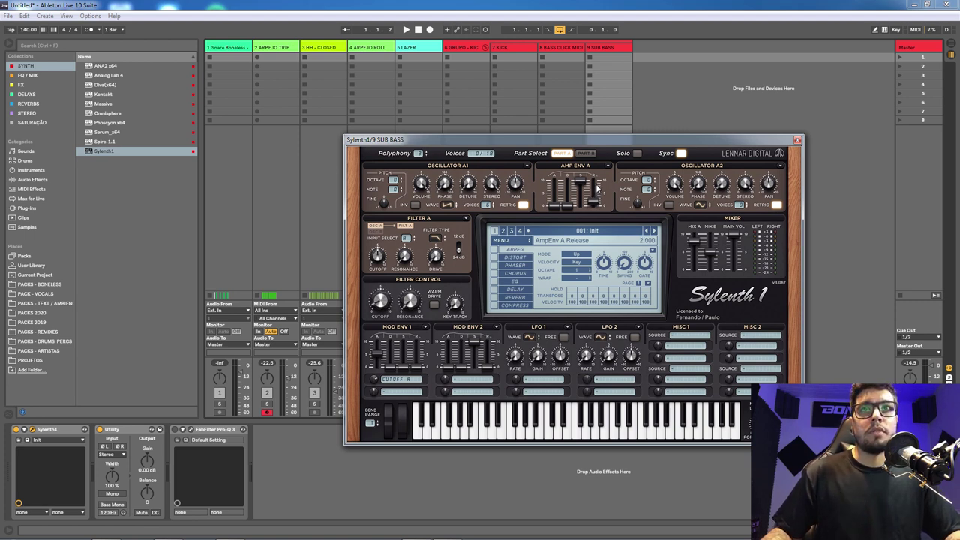
pyautogui.press('space')
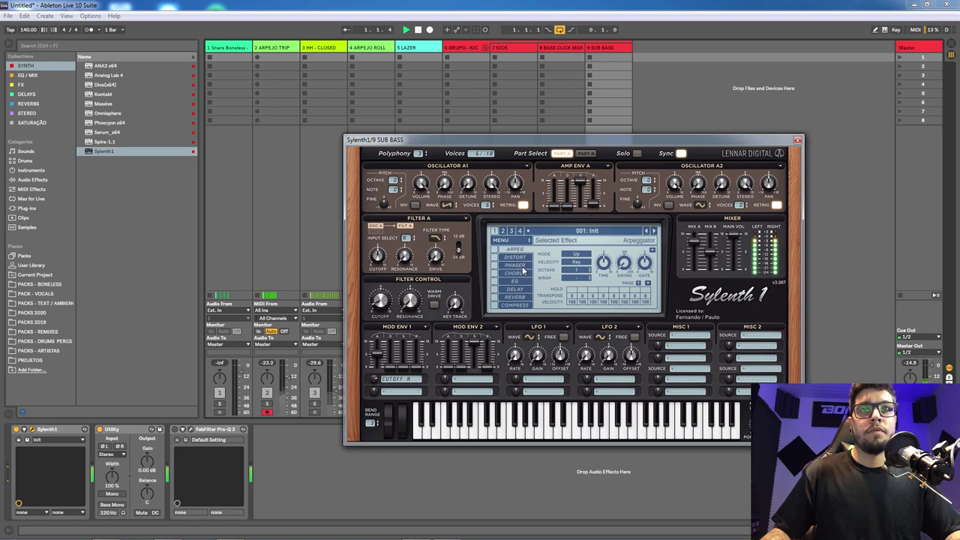
pyautogui.press('space')
pyautogui.click(910, 365)
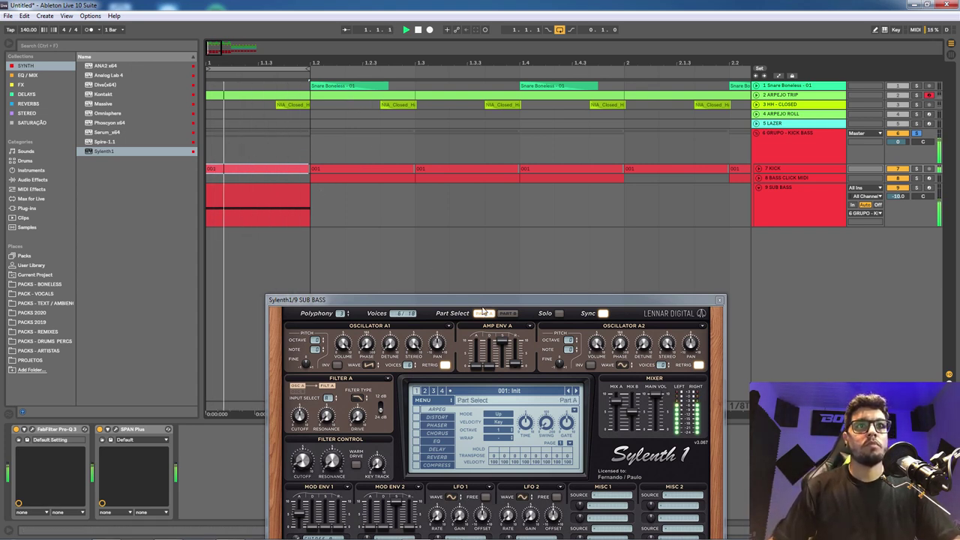
# Select the SUB BASS track with Sylenth1 in view and raise Amp Env A's Attack slightly during playback.
pyautogui.moveTo(482, 304); pyautogui.dragTo(536, 180)
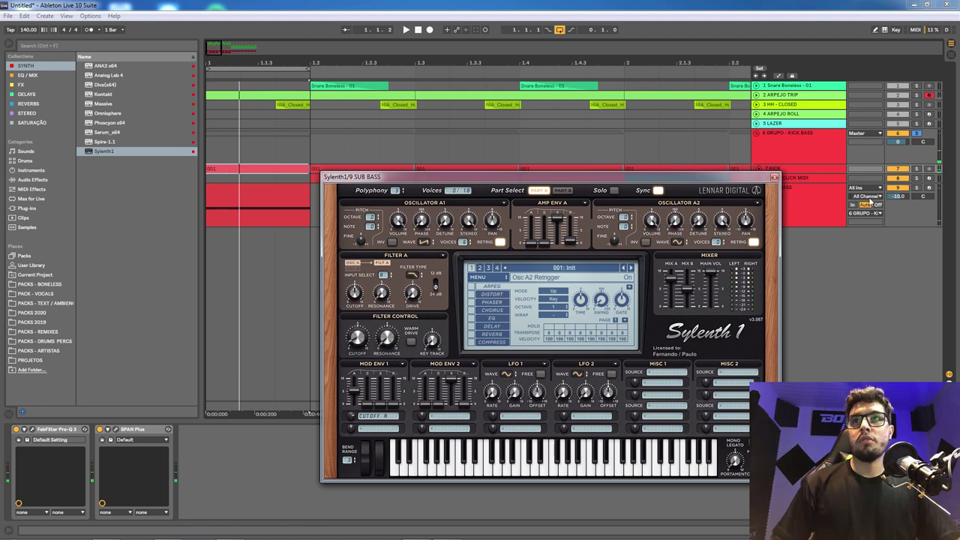
pyautogui.moveTo(735, 177); pyautogui.dragTo(731, 240)
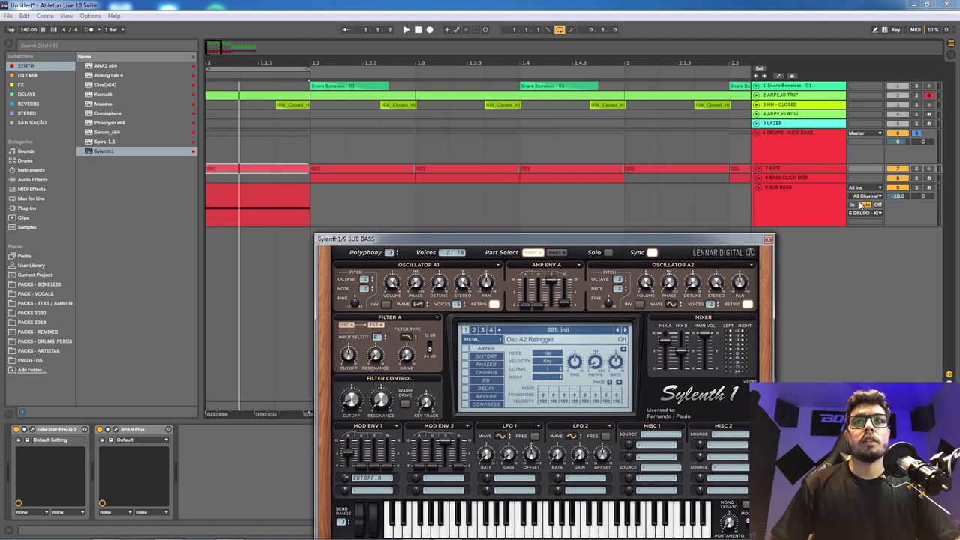
pyautogui.click(804, 197)
pyautogui.moveTo(262, 63); pyautogui.dragTo(347, 85)
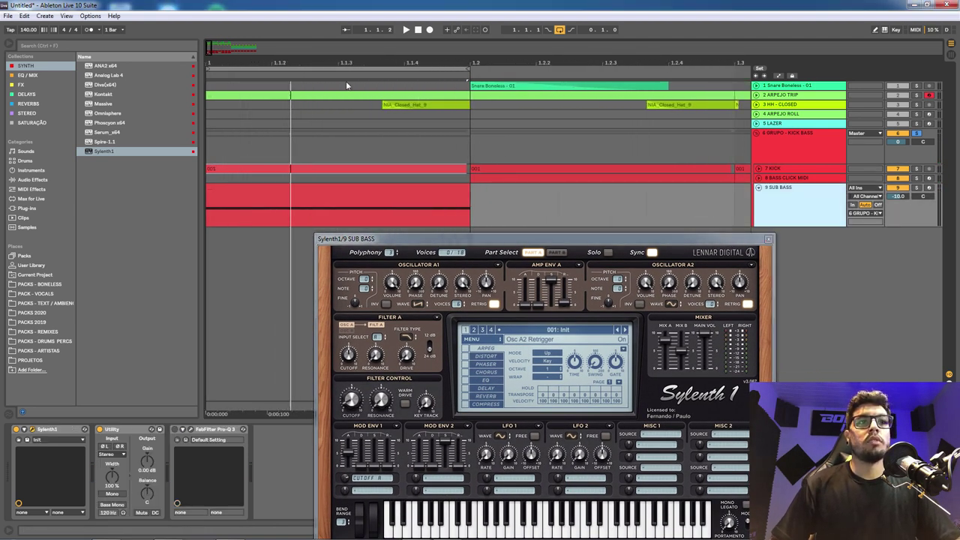
pyautogui.moveTo(441, 244); pyautogui.dragTo(463, 196)
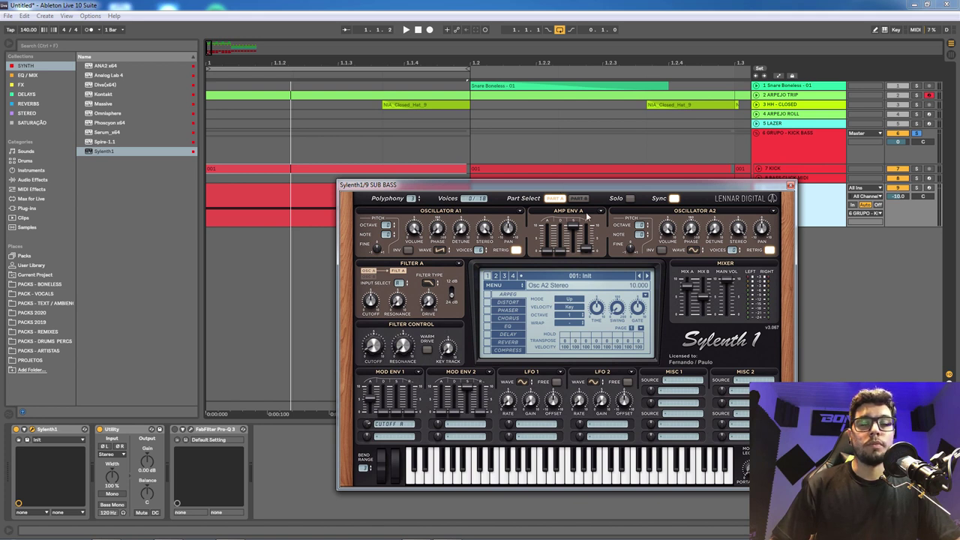
pyautogui.press('space')
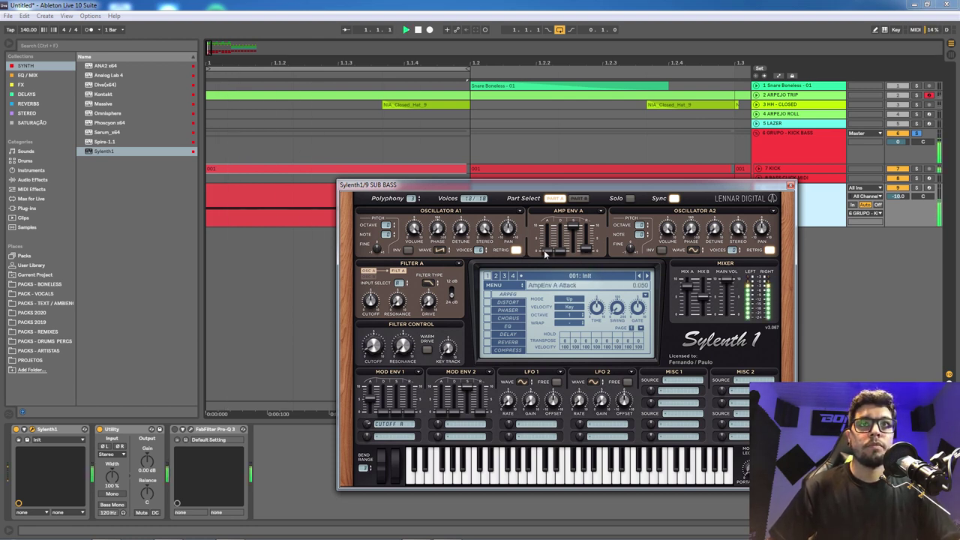
pyautogui.moveTo(553, 233); pyautogui.dragTo(554, 229)
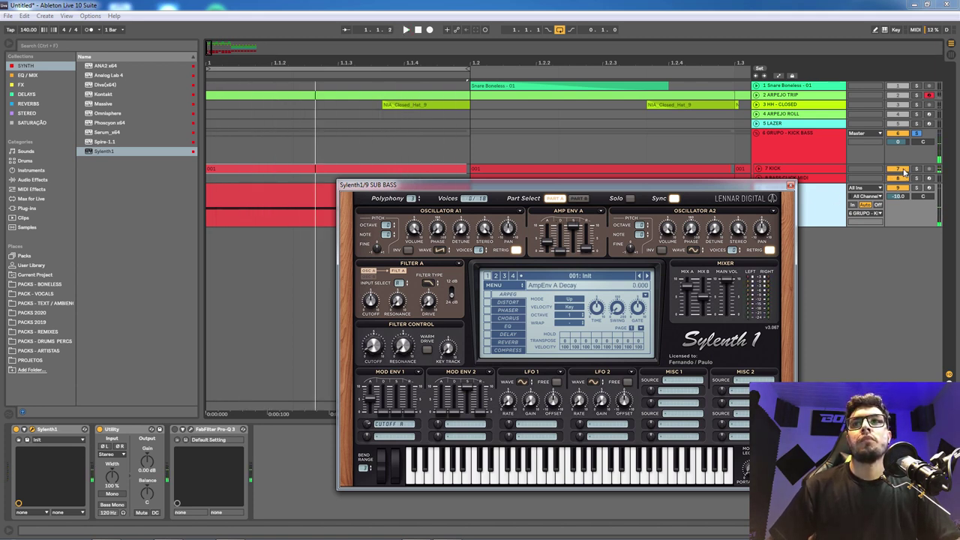
# Check the master level in the mixer, and play the loop with the Sylenth1 window moved clear of the track controls.
pyautogui.press('Tab')
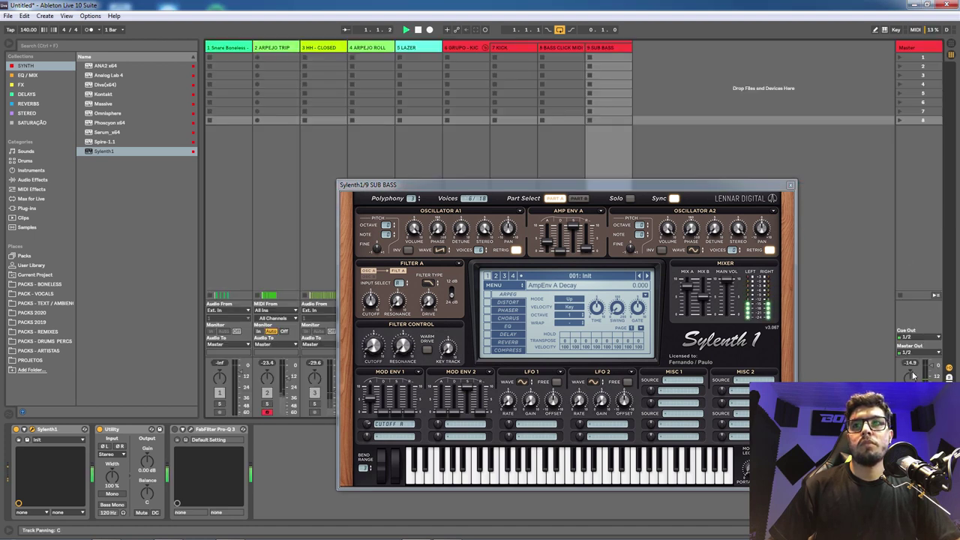
pyautogui.press('Tab')
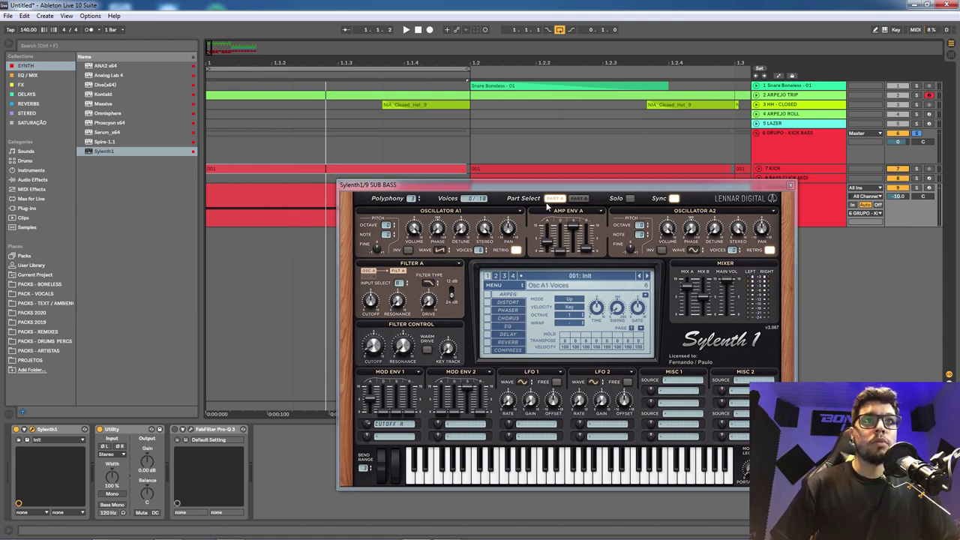
pyautogui.moveTo(514, 188); pyautogui.dragTo(394, 183)
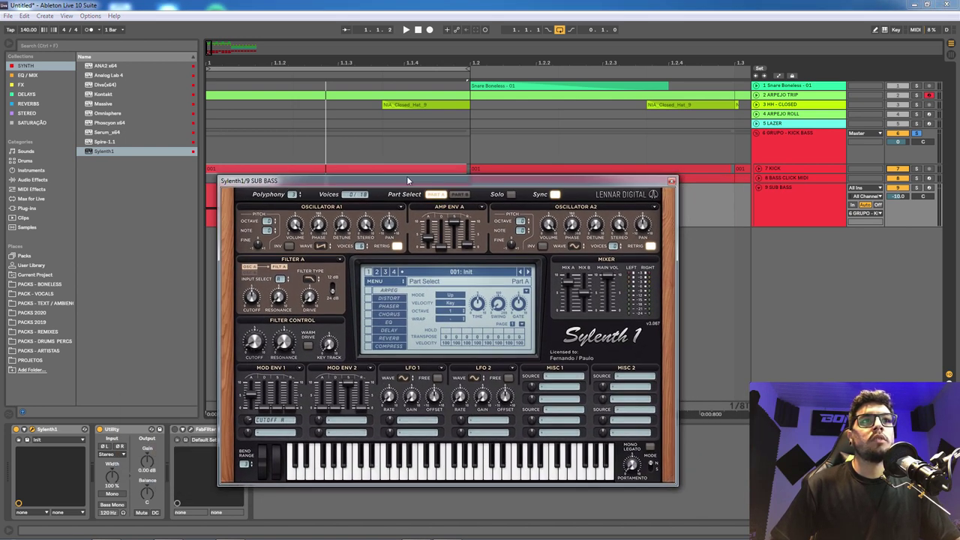
pyautogui.press('space')
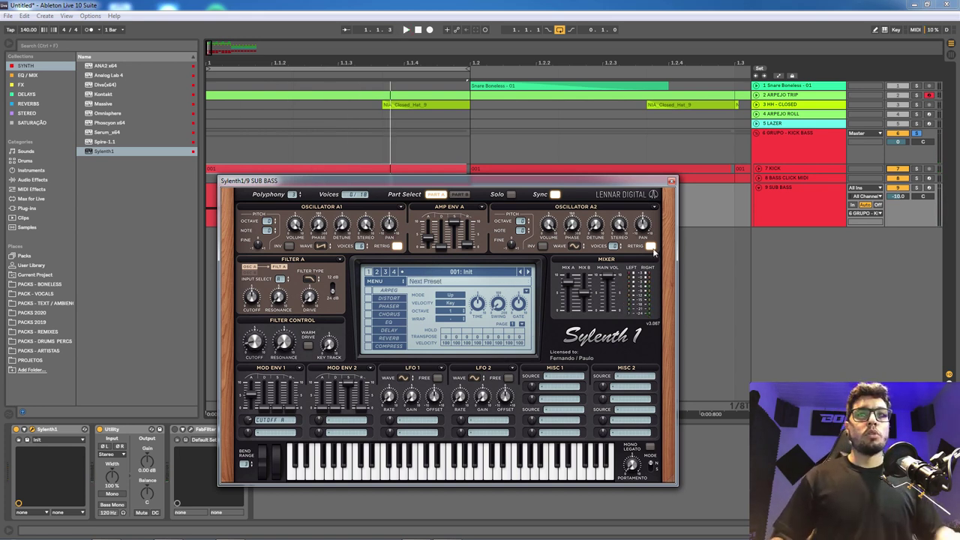
# Close the Sylenth1 window and insert a new audio track below the SUB BASS track.
pyautogui.click(671, 183)
pyautogui.rightClick(787, 259)
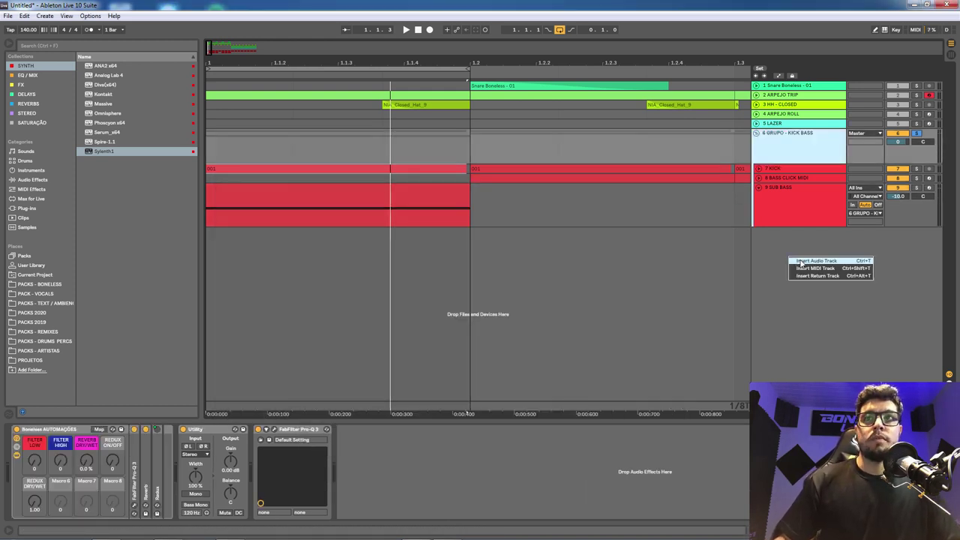
pyautogui.click(800, 264)
pyautogui.click(792, 245)
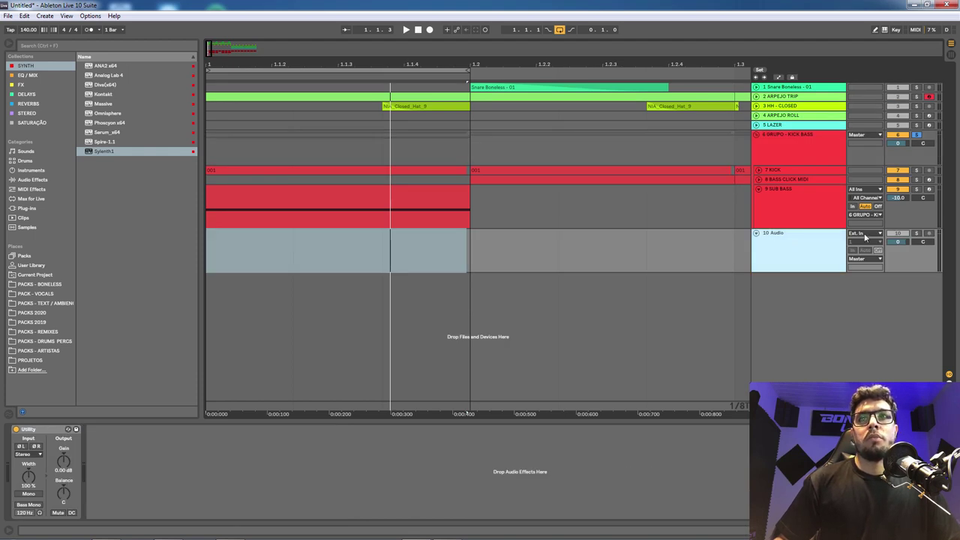
# Search the audio effects for COMP and add a Compressor to the end of the SUB BASS track's device chain.
pyautogui.click(821, 214)
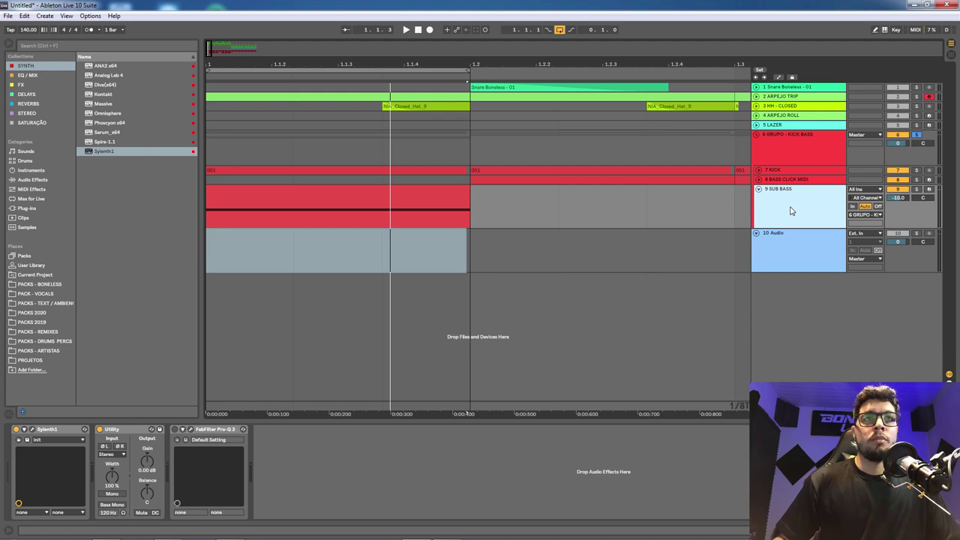
pyautogui.click(352, 189)
pyautogui.click(820, 207)
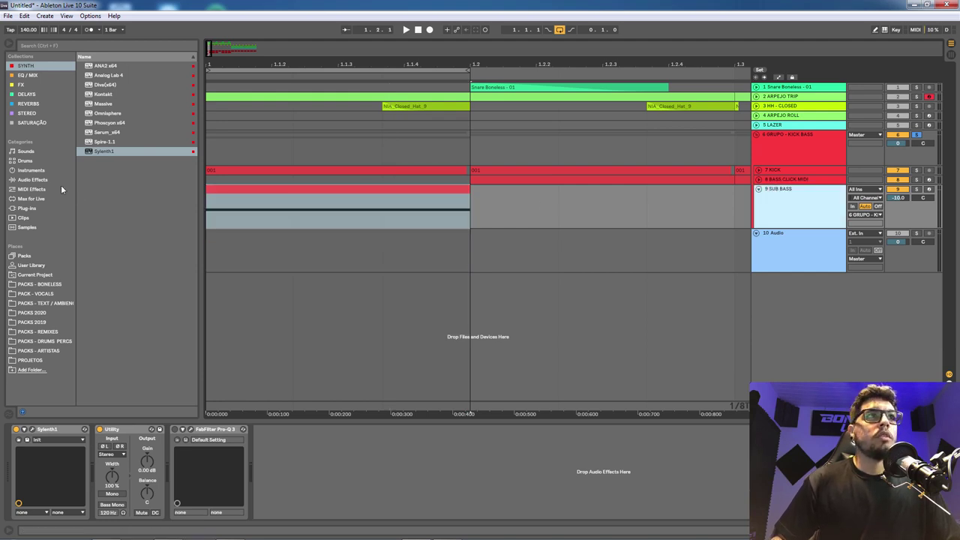
pyautogui.click(33, 180)
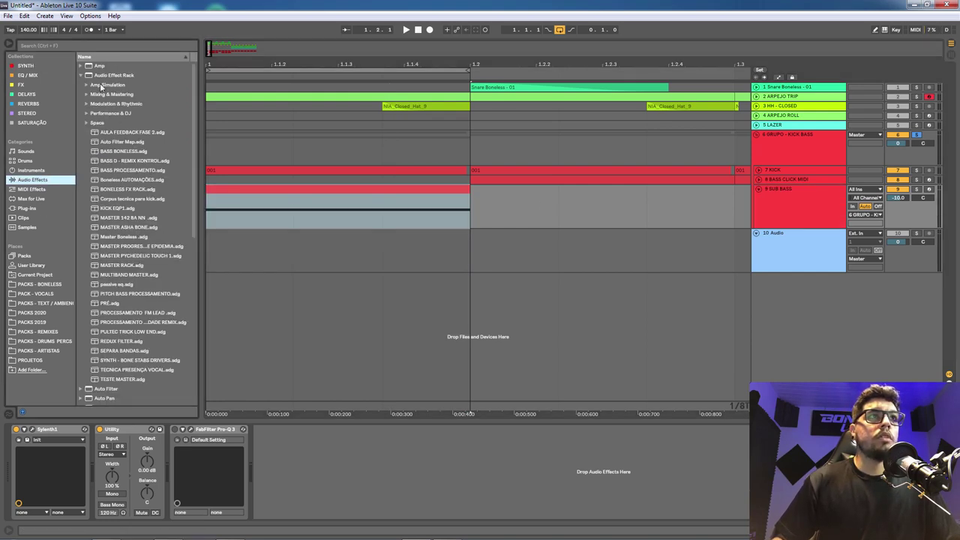
pyautogui.click(81, 75)
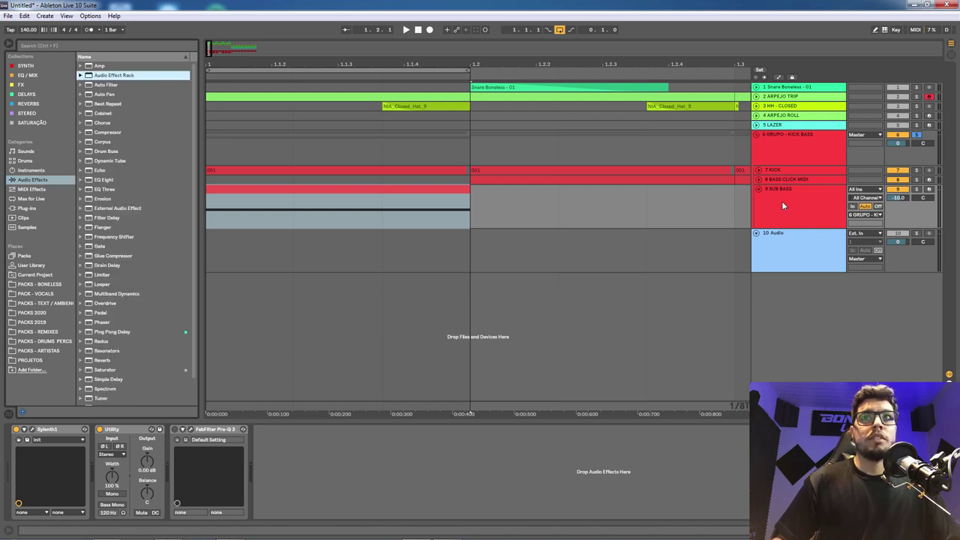
pyautogui.click(694, 216)
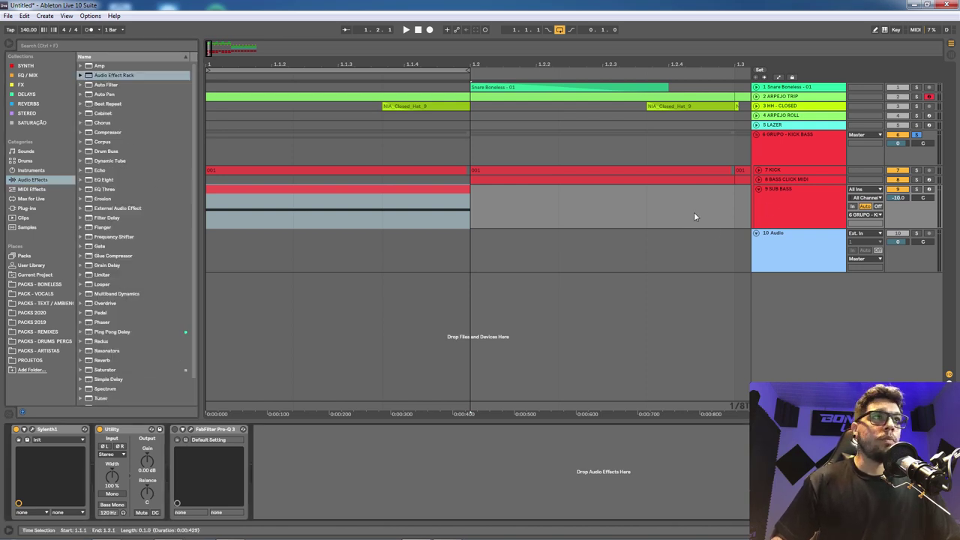
pyautogui.click(96, 48)
pyautogui.write('COMP')
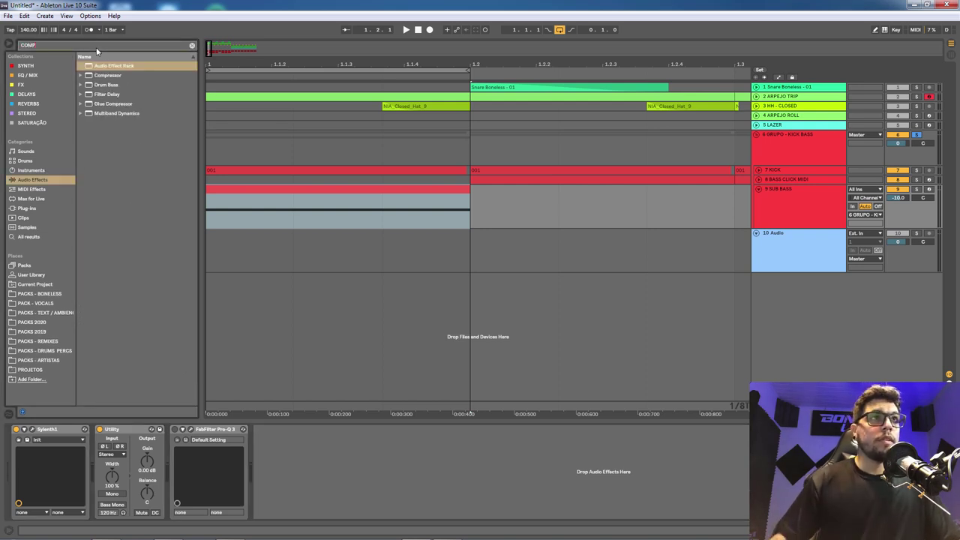
pyautogui.moveTo(93, 76); pyautogui.dragTo(799, 212)
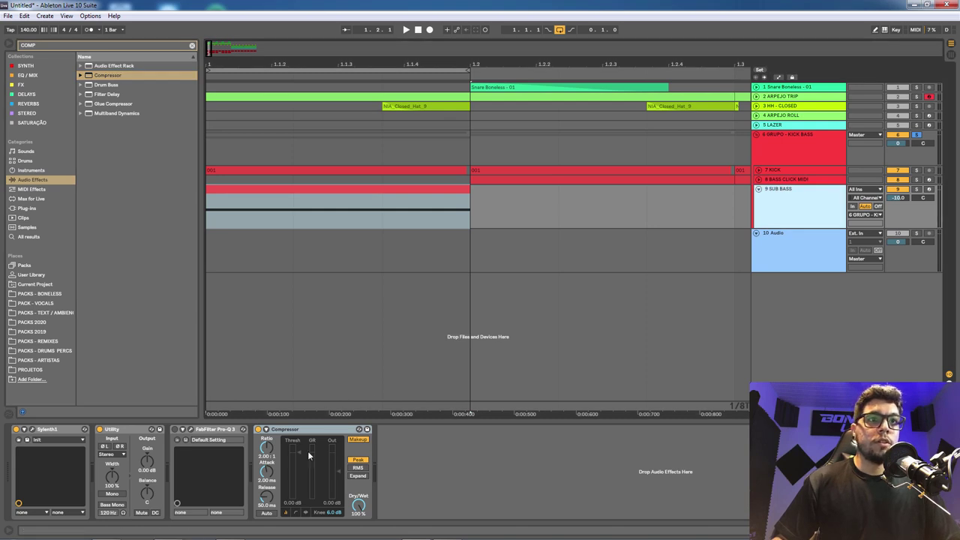
# Turn off the Compressor's Makeup and enable its Sidechain with audio from the 7 KICK track.
pyautogui.click(358, 441)
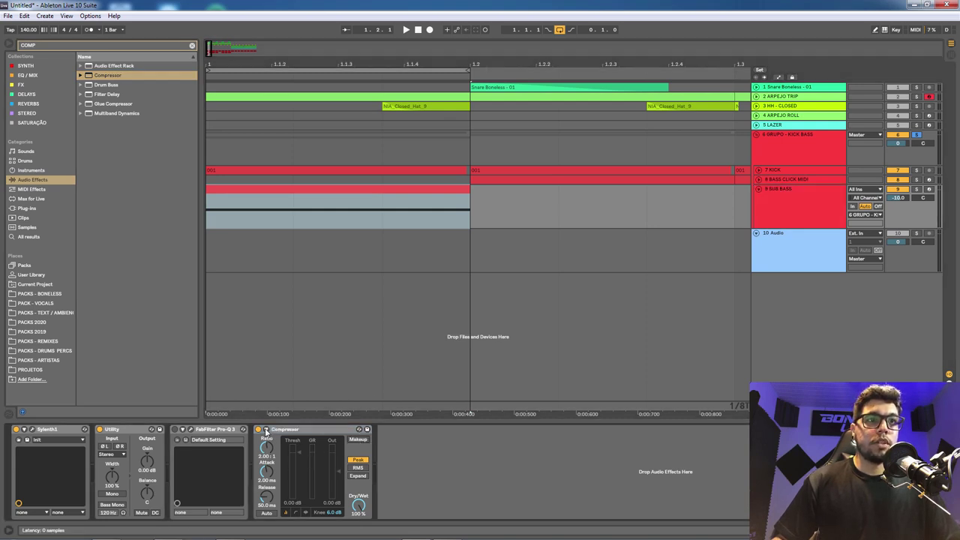
pyautogui.click(265, 430)
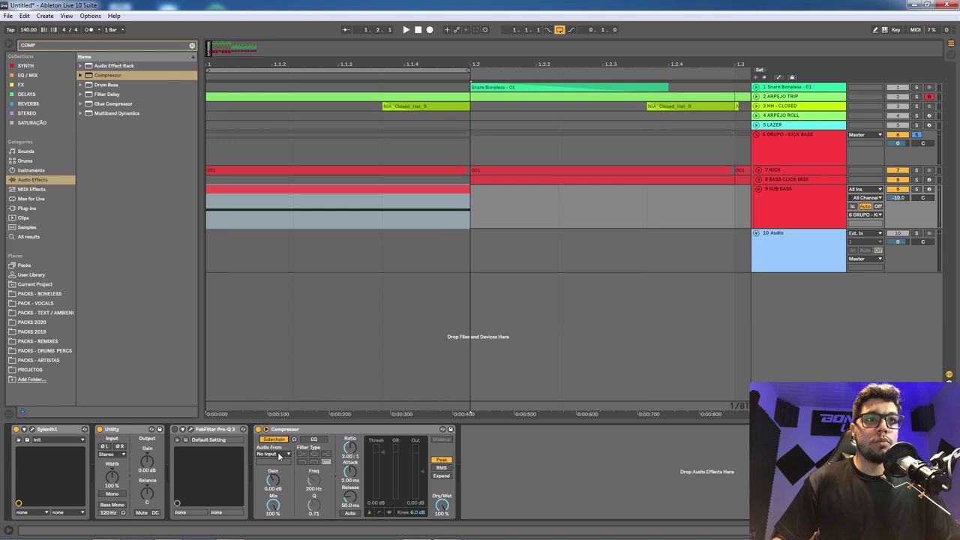
pyautogui.click(274, 454)
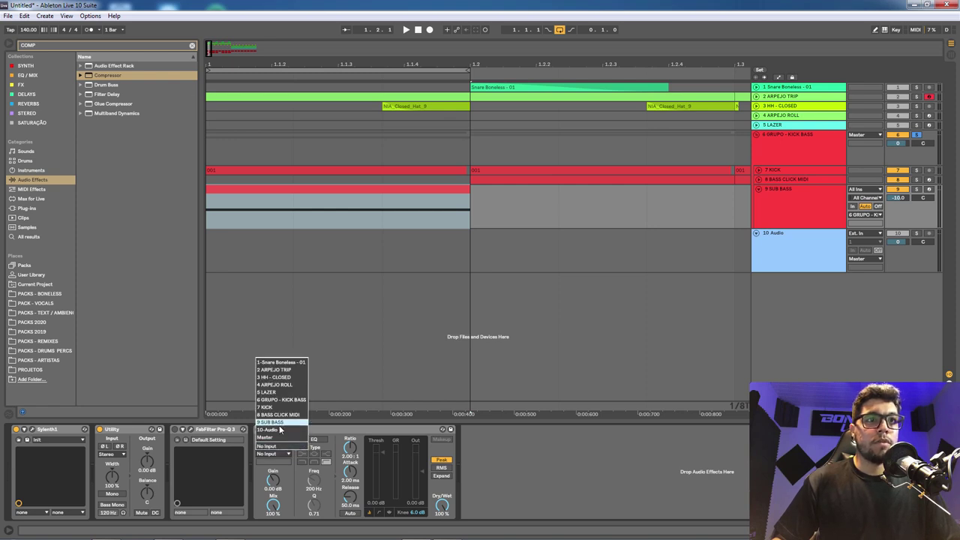
pyautogui.click(288, 410)
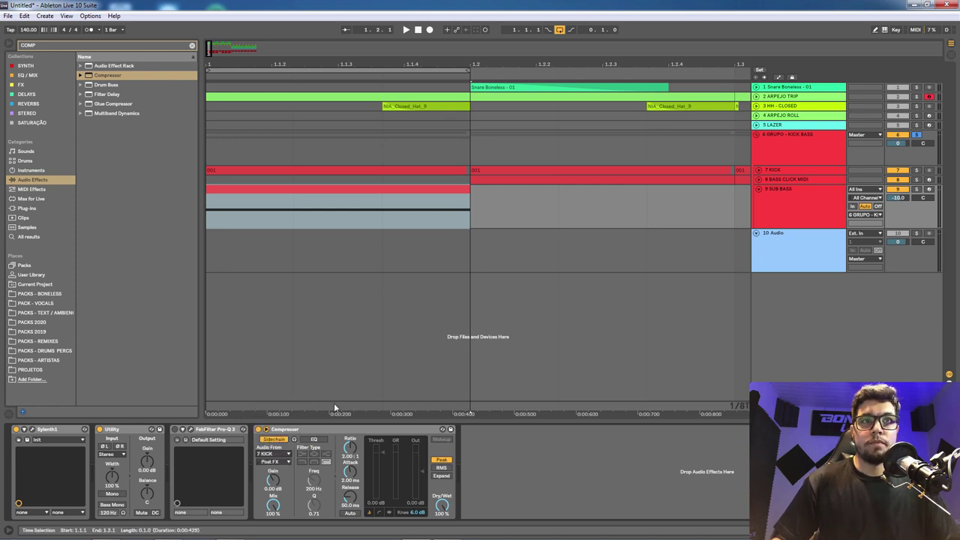
# With the loop playing, set the Compressor's threshold to -19.6 dB, attack to 0.96 ms and release to 15.5 ms.
pyautogui.press('space')
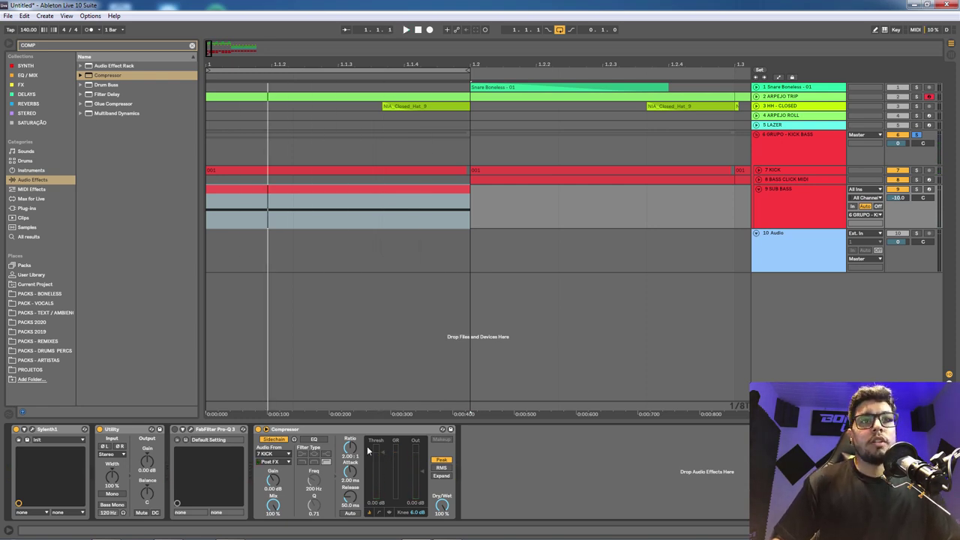
pyautogui.click(345, 433)
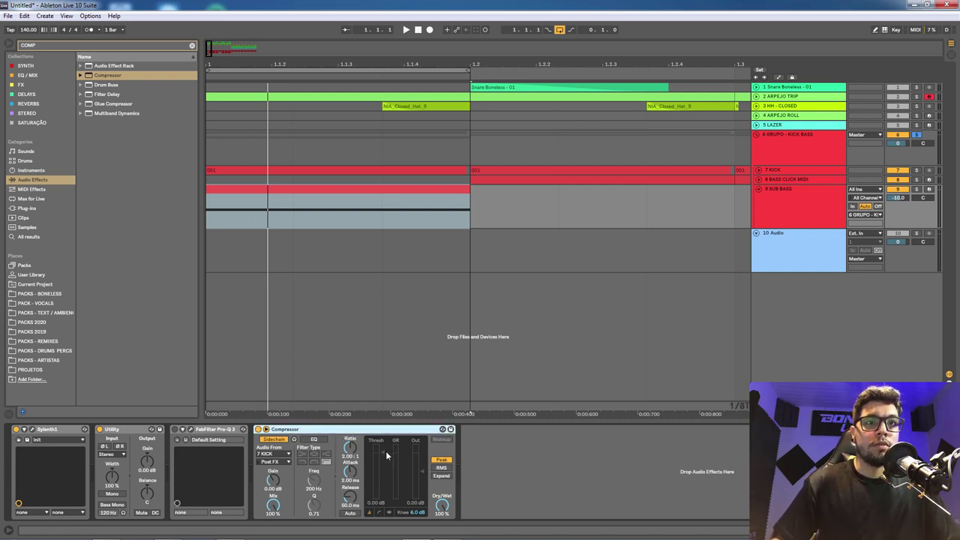
pyautogui.press('space')
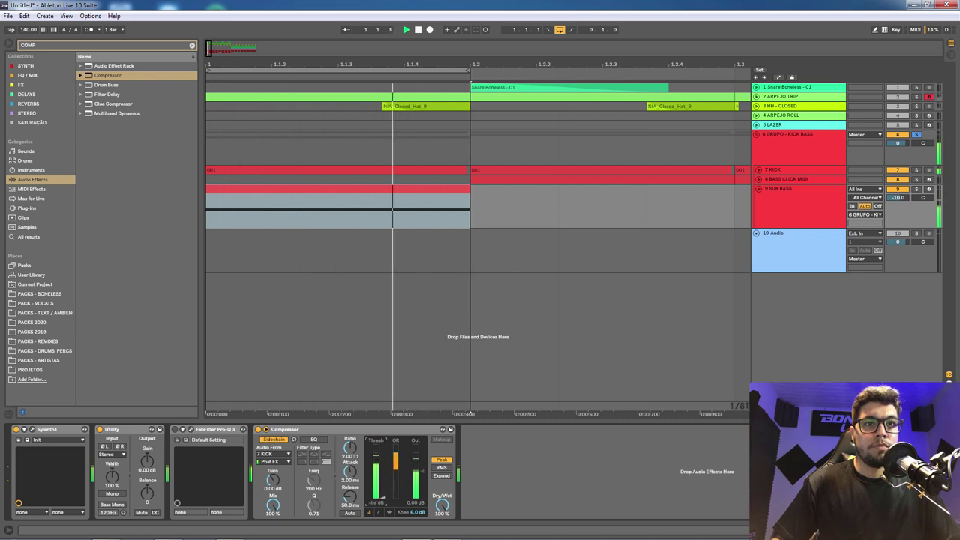
pyautogui.moveTo(384, 487); pyautogui.dragTo(383, 482)
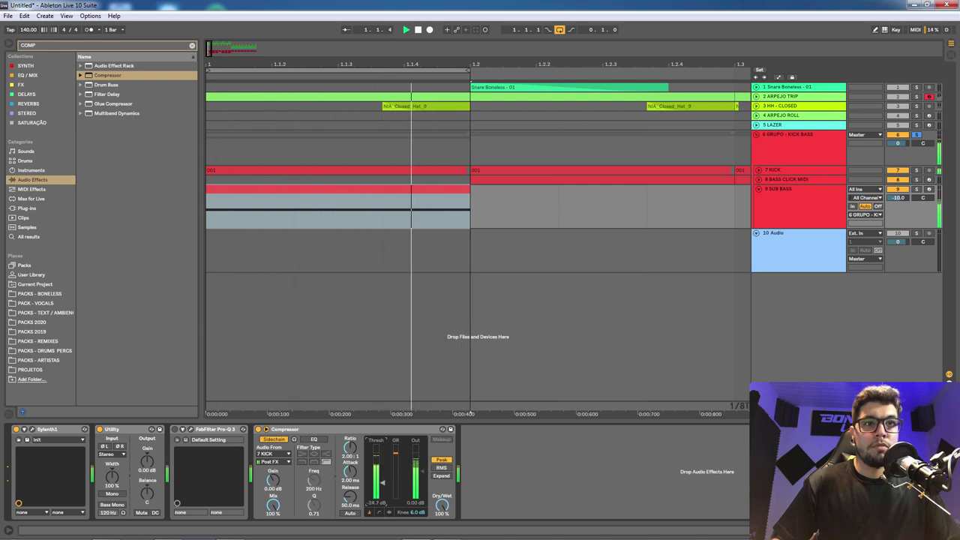
pyautogui.moveTo(352, 475); pyautogui.dragTo(352, 528)
pyautogui.moveTo(356, 490); pyautogui.dragTo(352, 510)
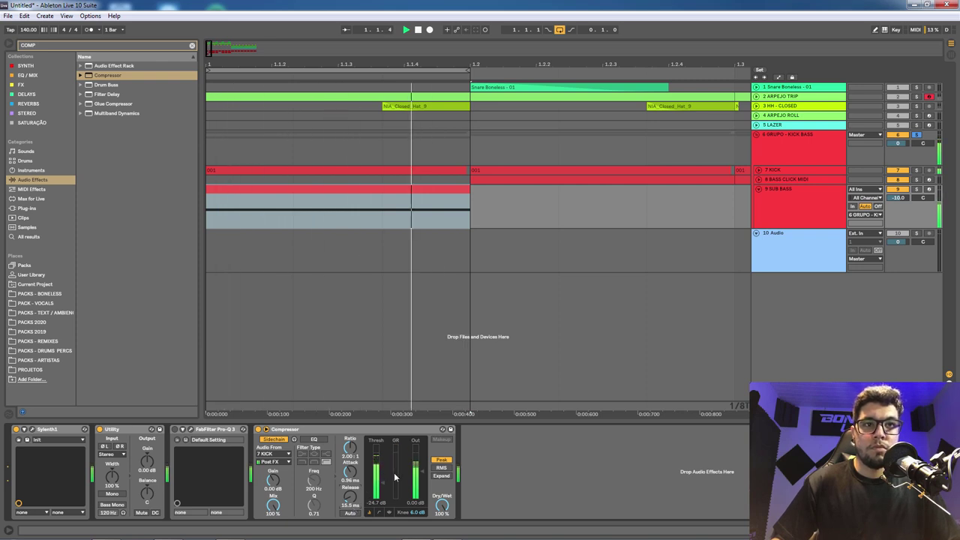
pyautogui.moveTo(383, 483); pyautogui.dragTo(383, 479)
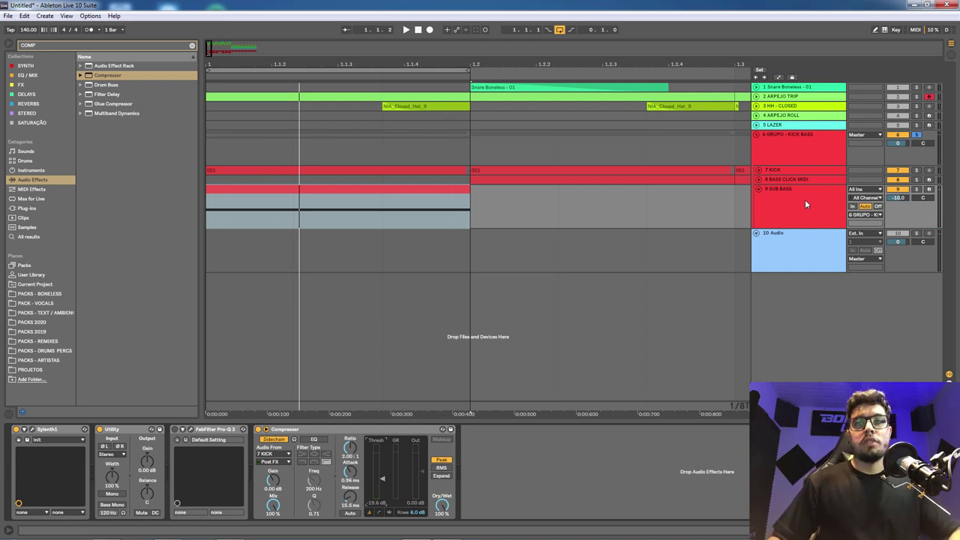
# Set the new audio track's input to Resampling, arm it for recording and solo the SUB BASS track.
pyautogui.click(798, 239)
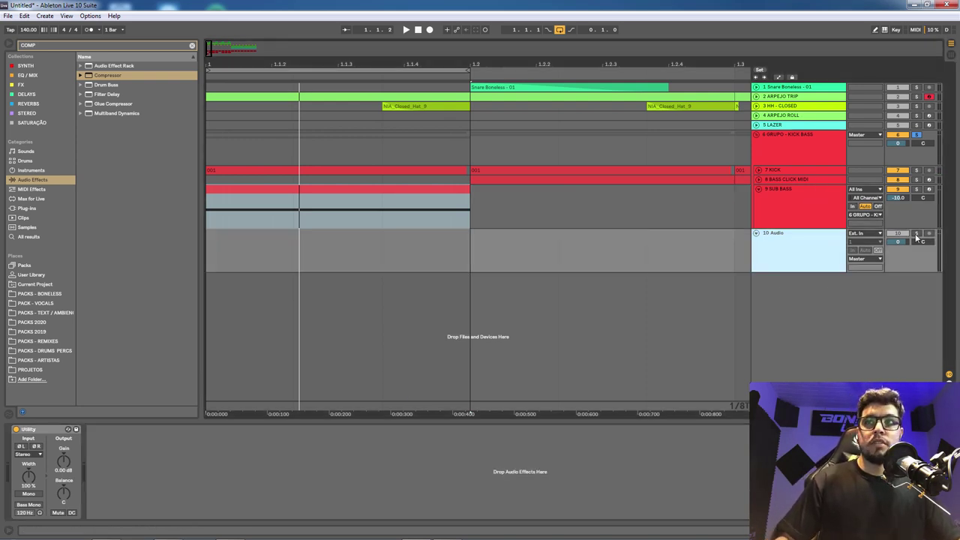
pyautogui.click(862, 234)
pyautogui.click(878, 266)
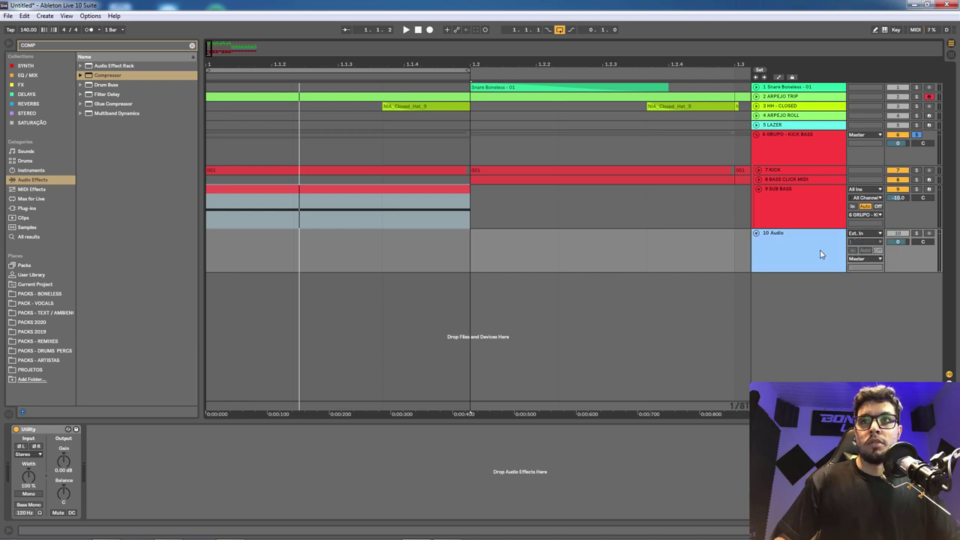
pyautogui.click(931, 234)
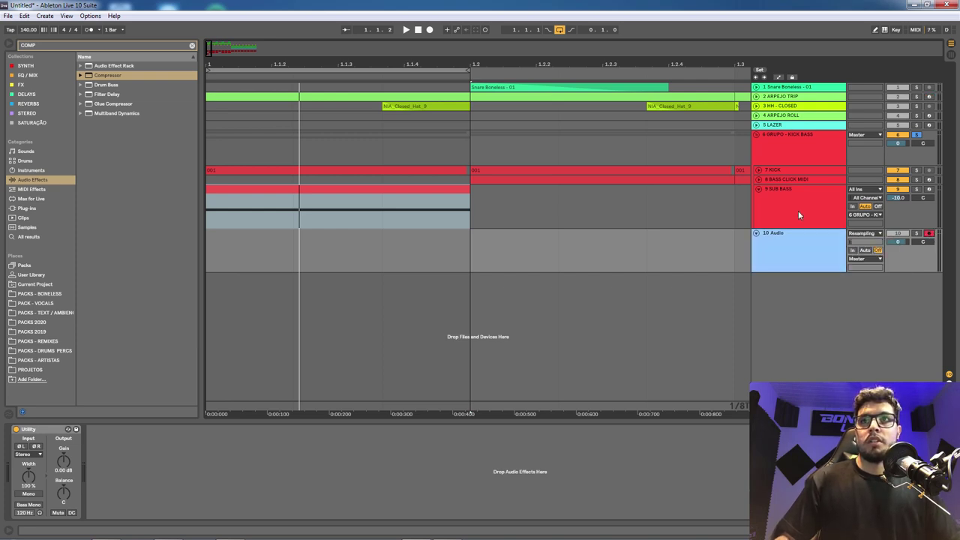
pyautogui.click(798, 211)
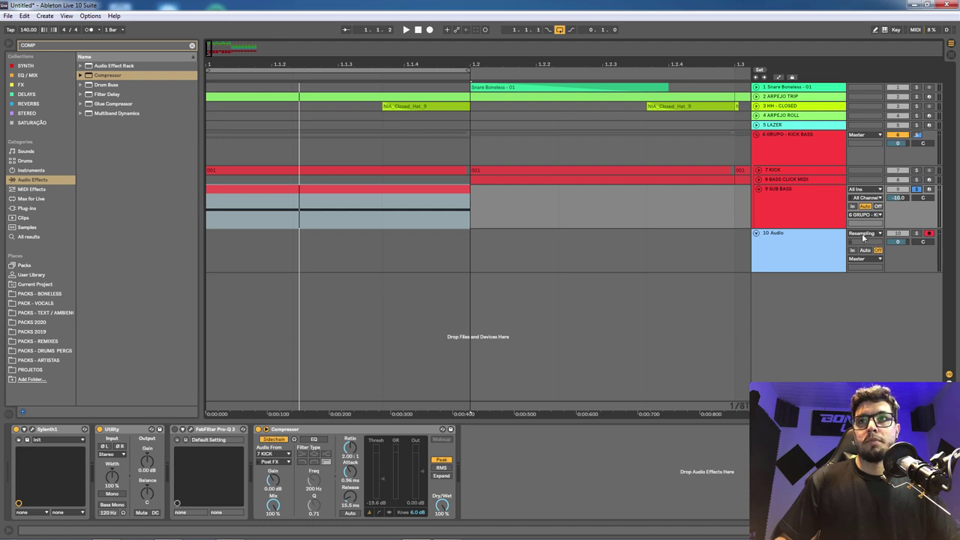
# Extend the loop end to just past 1.2.2 and record the soloed sub bass onto the audio track.
pyautogui.click(817, 241)
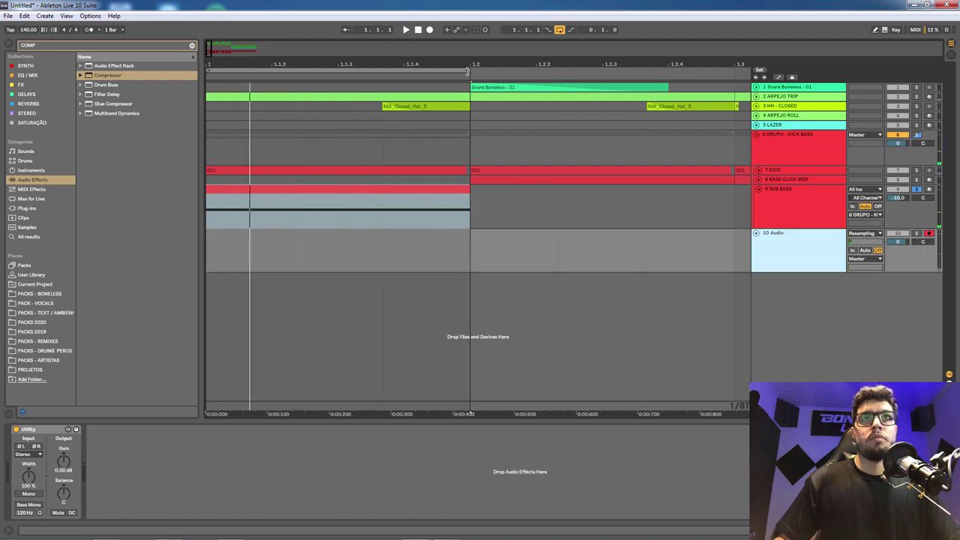
pyautogui.moveTo(468, 72); pyautogui.dragTo(541, 77)
pyautogui.click(430, 30)
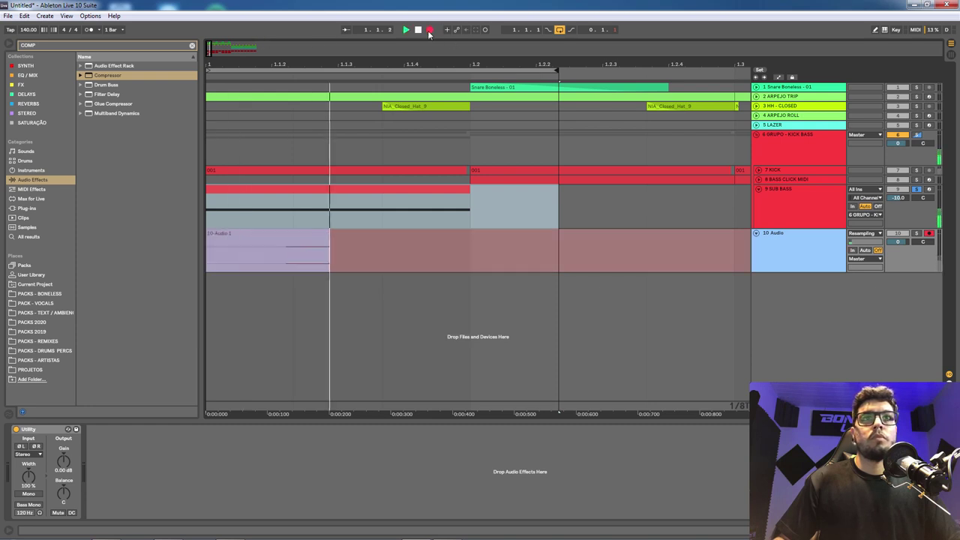
# Delete the recording beyond 1.2 and its opening piece, and extend the remaining clip back to 1.1.1.
pyautogui.moveTo(633, 253); pyautogui.dragTo(480, 265)
pyautogui.press('Delete')
pyautogui.click(391, 255)
pyautogui.click(255, 243)
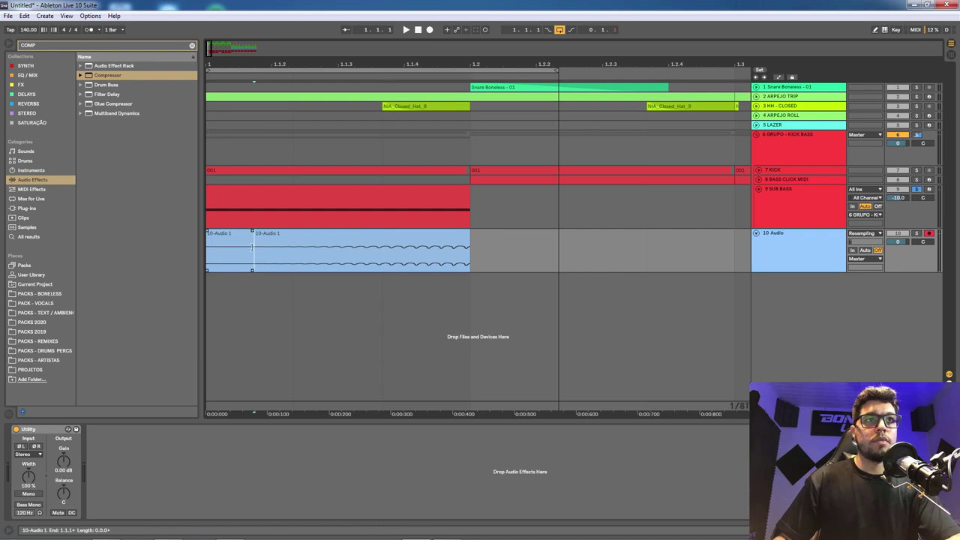
pyautogui.click(246, 242)
pyautogui.press('Delete')
pyautogui.moveTo(256, 244); pyautogui.dragTo(120, 236)
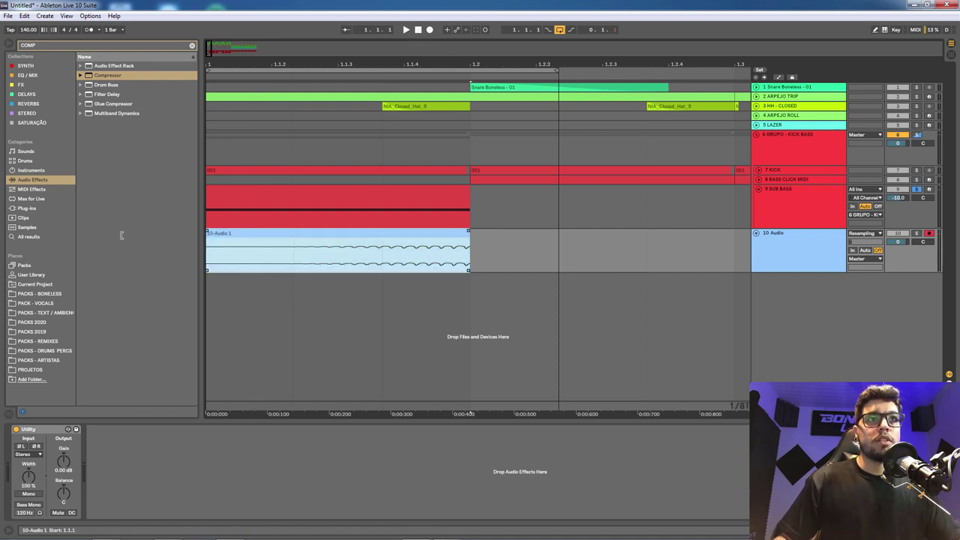
# Move the recorded audio track directly below the unfolded KICK track in the group and rename it SUB BASS AUDIO.
pyautogui.moveTo(816, 273); pyautogui.dragTo(807, 324)
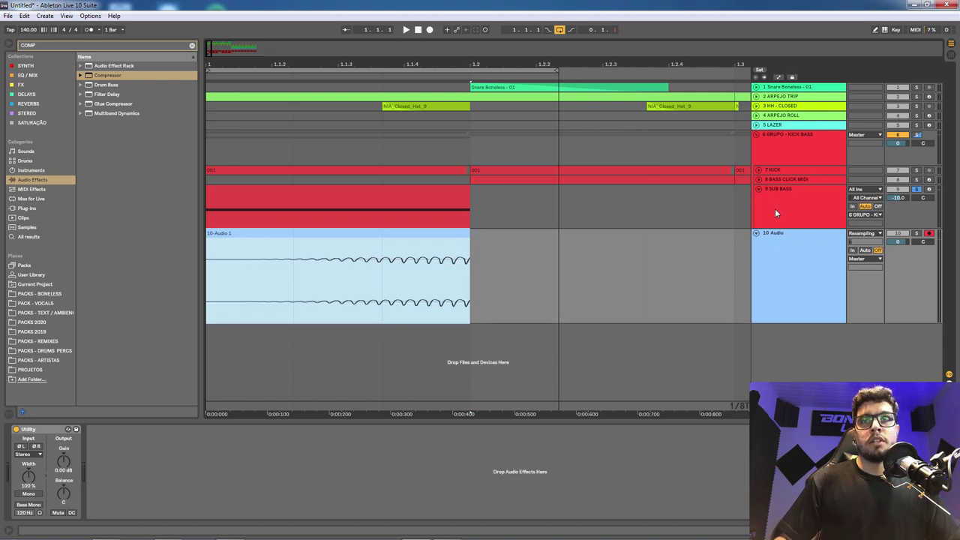
pyautogui.click(759, 189)
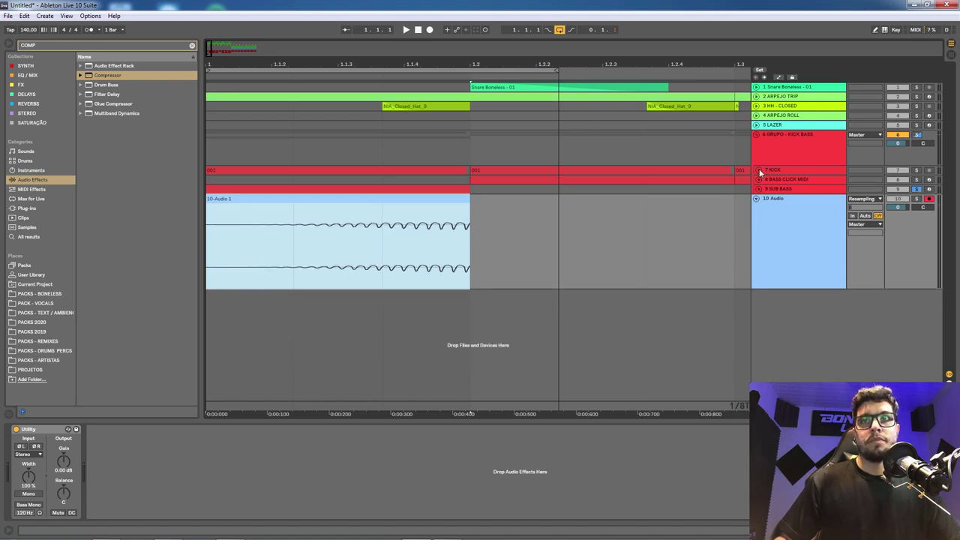
pyautogui.click(759, 171)
pyautogui.moveTo(790, 246); pyautogui.dragTo(769, 223)
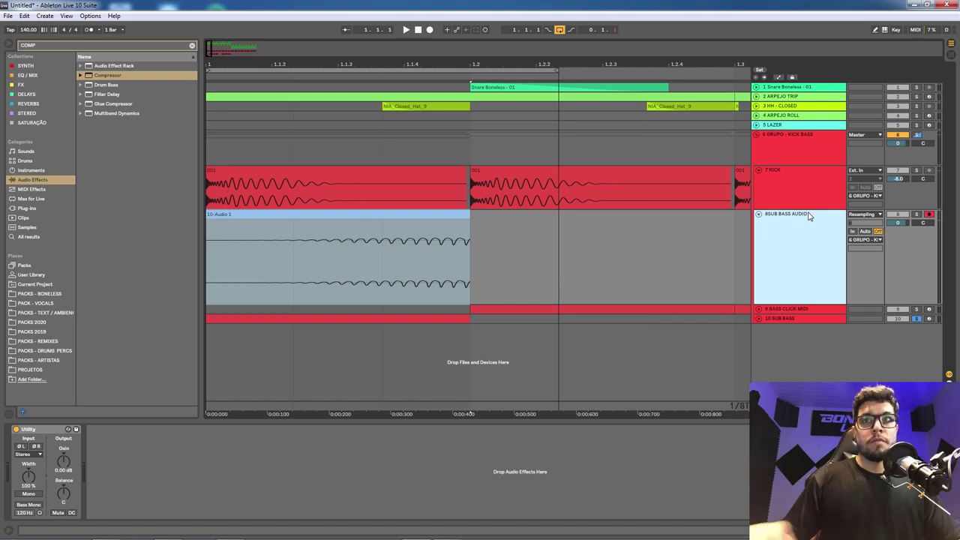
# Make the SUB BASS AUDIO track taller and set the arrangement grid to 1/16 triplets.
pyautogui.moveTo(469, 302); pyautogui.dragTo(367, 232)
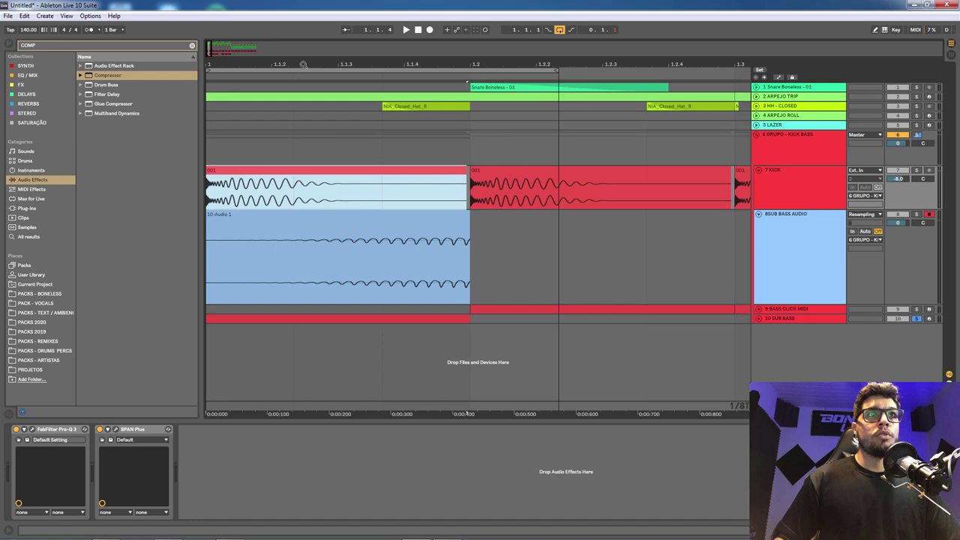
pyautogui.moveTo(303, 64); pyautogui.dragTo(303, 75)
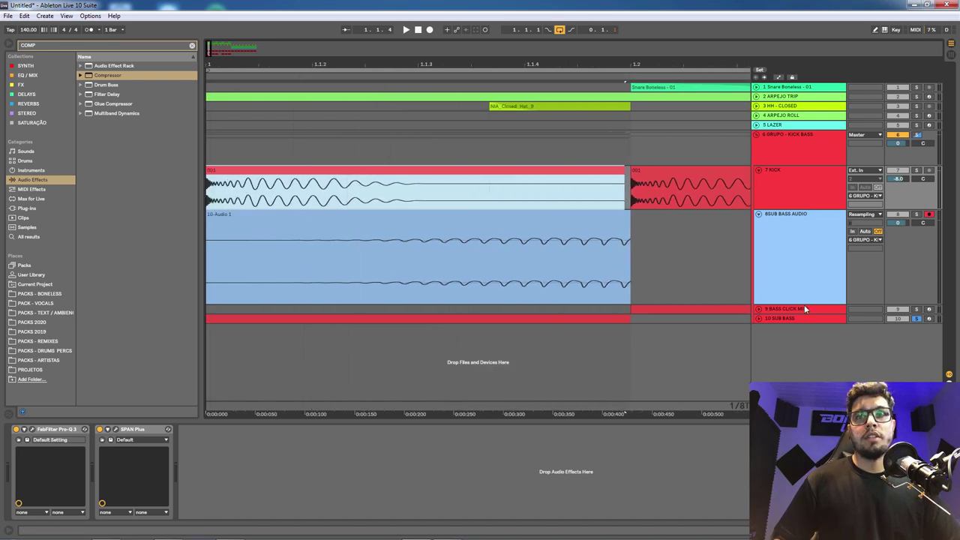
pyautogui.moveTo(805, 306); pyautogui.dragTo(804, 357)
pyautogui.rightClick(710, 301)
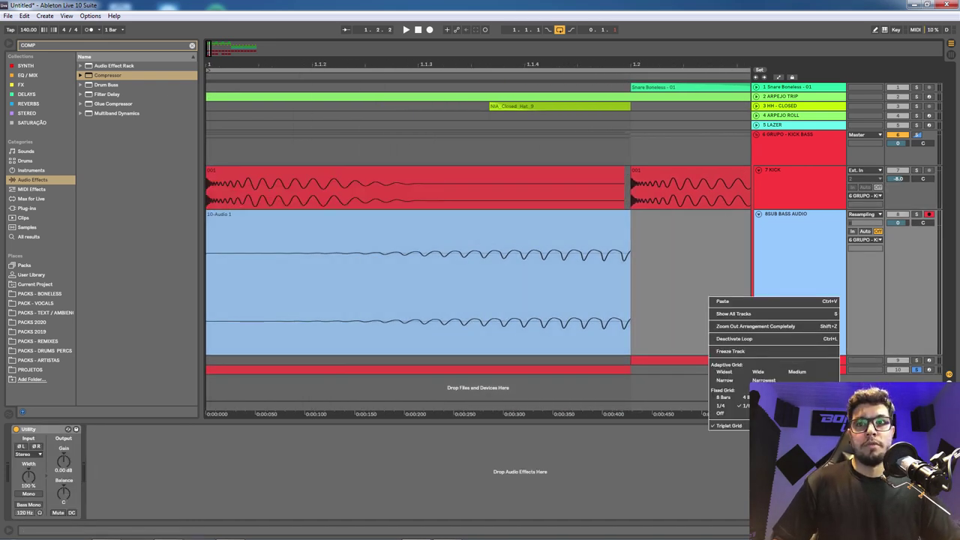
# Trim the SUB BASS AUDIO clip's start by two grid steps and add a fade-in ending at about 1.1.3.
pyautogui.click(367, 228)
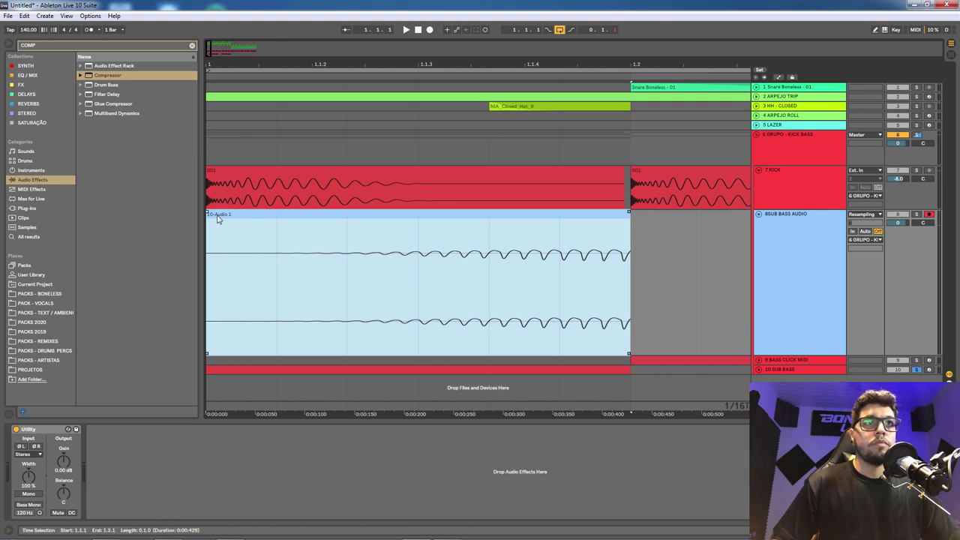
pyautogui.moveTo(218, 218); pyautogui.dragTo(310, 231)
pyautogui.moveTo(211, 221); pyautogui.dragTo(345, 233)
pyautogui.click(274, 203)
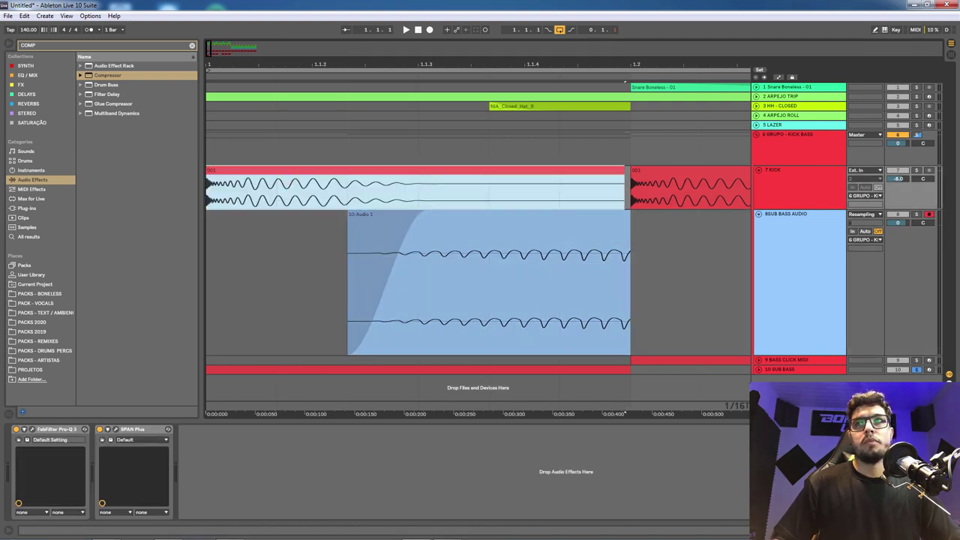
# Solo the GRUPO - KICK BASS group and play the 1.1.1 to 1.2.1 range.
pyautogui.click(917, 136)
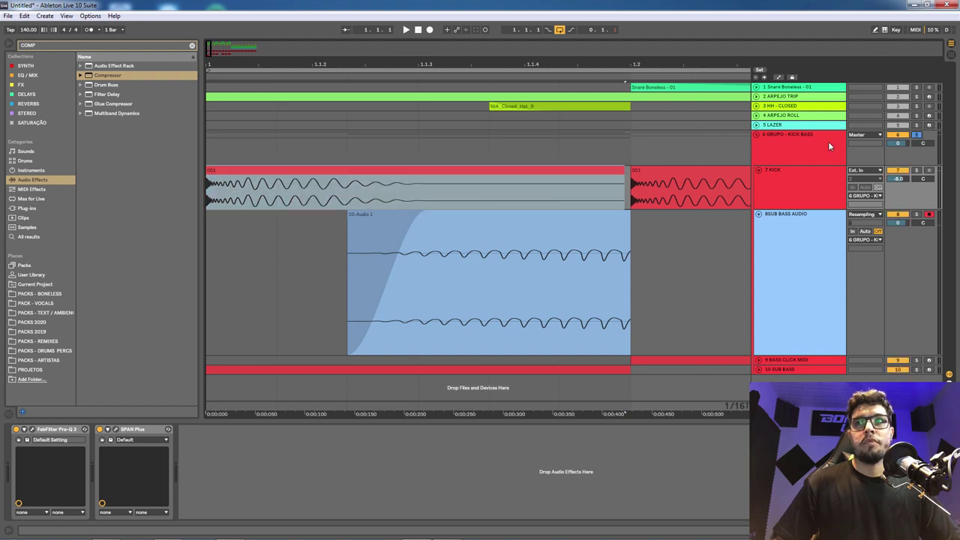
pyautogui.click(371, 174)
pyautogui.press('space')
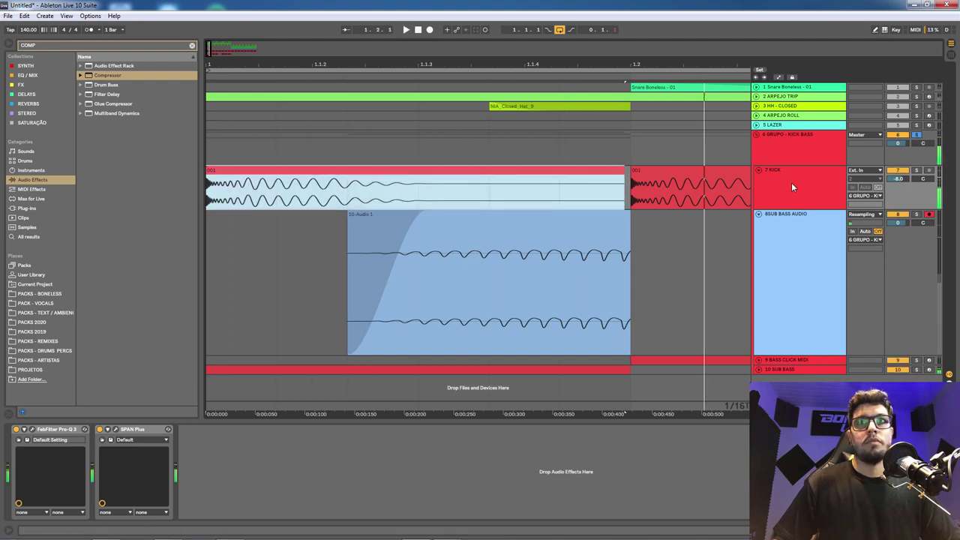
pyautogui.moveTo(731, 66); pyautogui.dragTo(501, 71)
pyautogui.click(468, 70)
pyautogui.press('space')
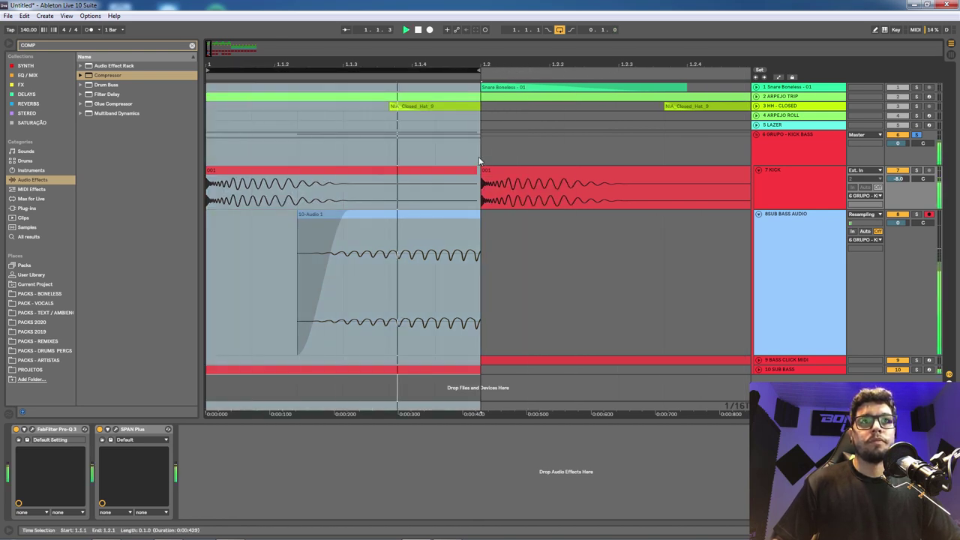
# Lengthen the SUB BASS AUDIO clip's fade-in past 1.1.3 and bend its curve to rise more steeply during playback.
pyautogui.moveTo(346, 215); pyautogui.dragTo(395, 216)
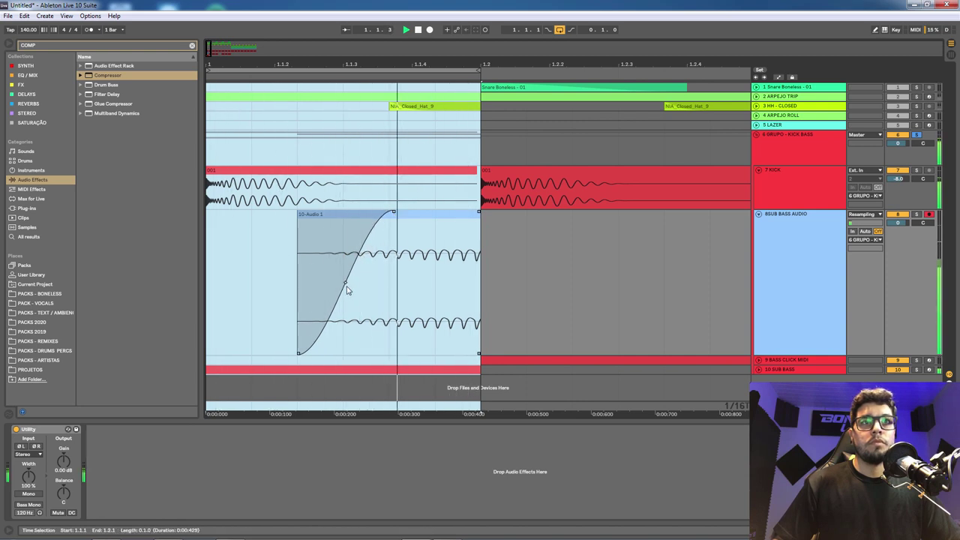
pyautogui.moveTo(338, 288); pyautogui.dragTo(376, 210)
pyautogui.moveTo(318, 260); pyautogui.dragTo(334, 268)
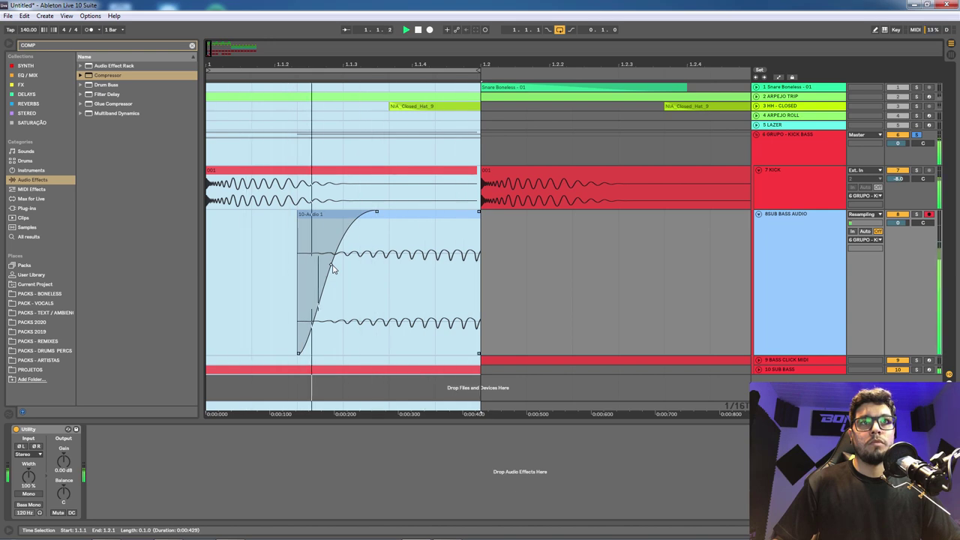
pyautogui.press('space')
# Shorten the first KICK clip to end just after 1.1.4 and give it a curved fade-out starting at about 1.1.3.
pyautogui.click(439, 172)
pyautogui.moveTo(477, 170); pyautogui.dragTo(295, 172)
pyautogui.press('space')
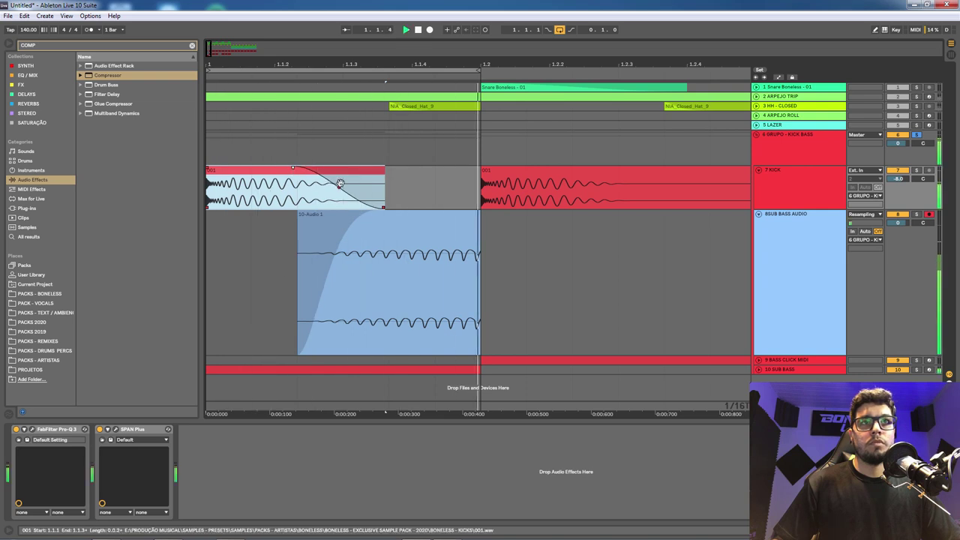
pyautogui.moveTo(353, 177); pyautogui.dragTo(401, 166)
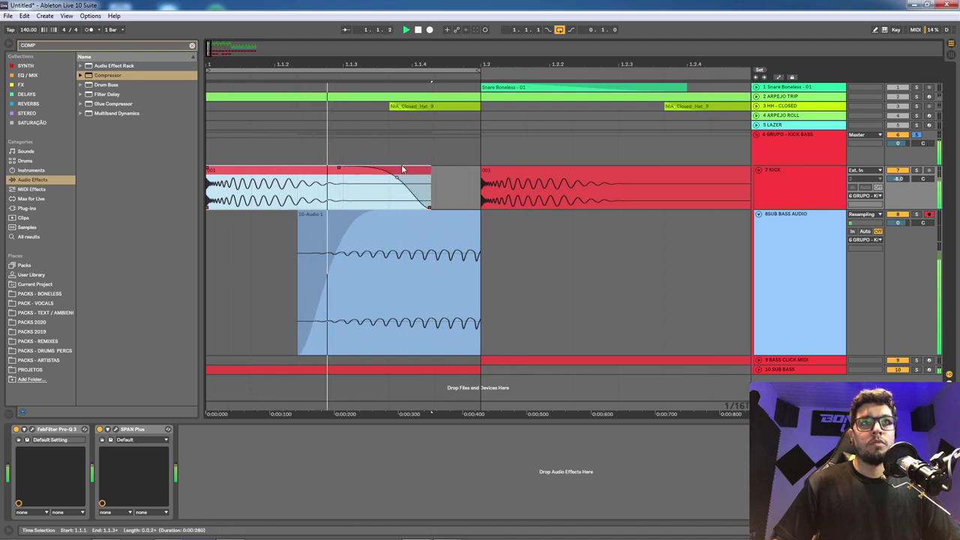
# Shorten the SUB BASS AUDIO clip's fade-in slightly so it ends just after 1.1.3, and check the playback.
pyautogui.click(381, 215)
pyautogui.moveTo(380, 215); pyautogui.dragTo(362, 216)
pyautogui.press('space')
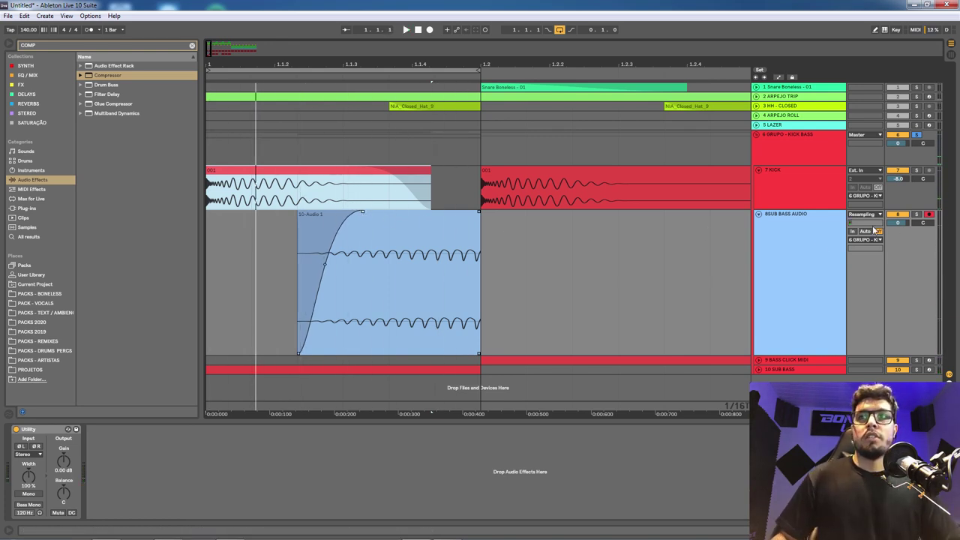
# Assign the GRUPO - KICK BASS track color to its grouped tracks and clips.
pyautogui.click(818, 248)
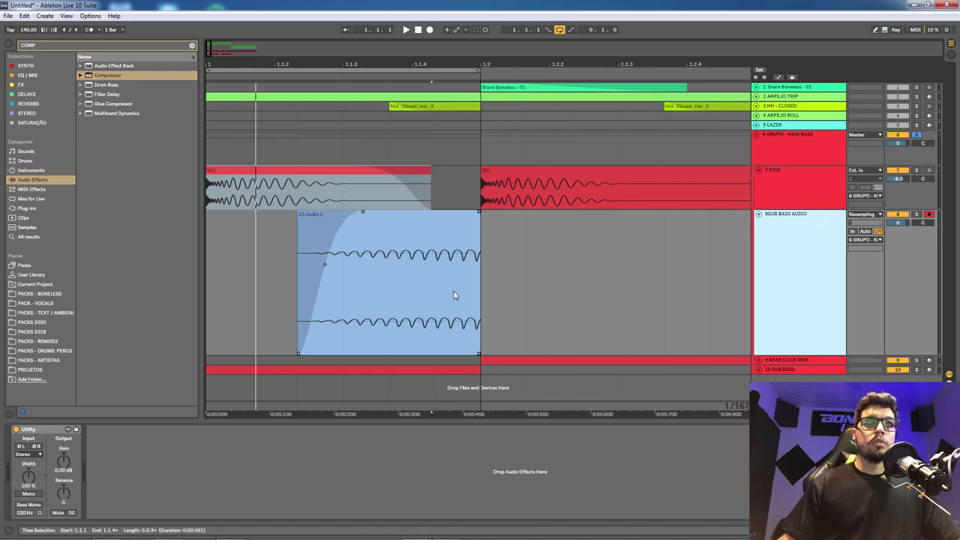
pyautogui.rightClick(794, 151)
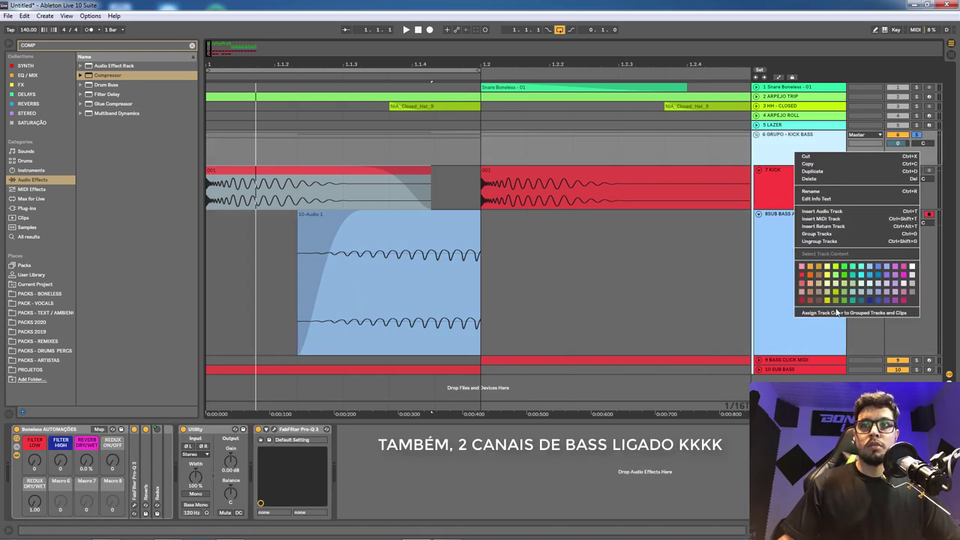
pyautogui.click(836, 312)
pyautogui.rightClick(796, 154)
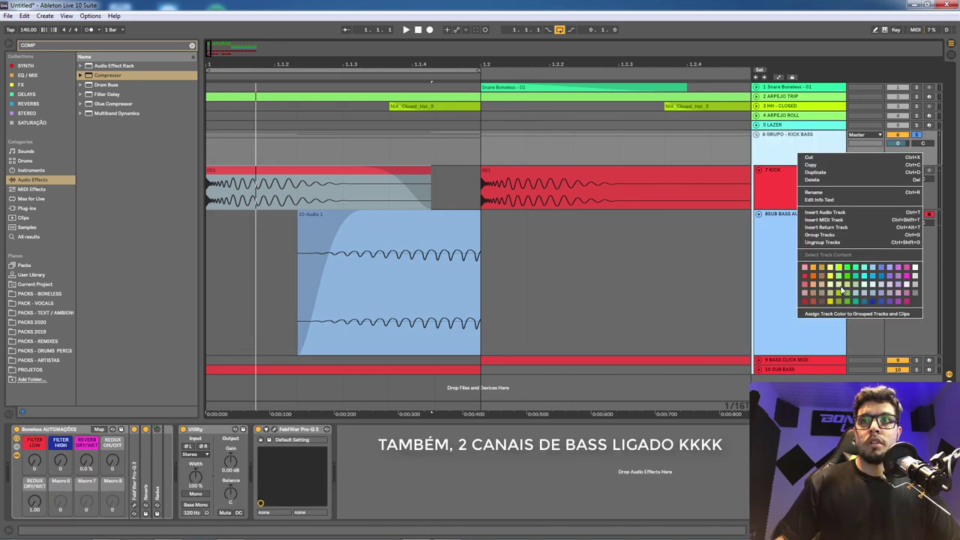
pyautogui.click(841, 314)
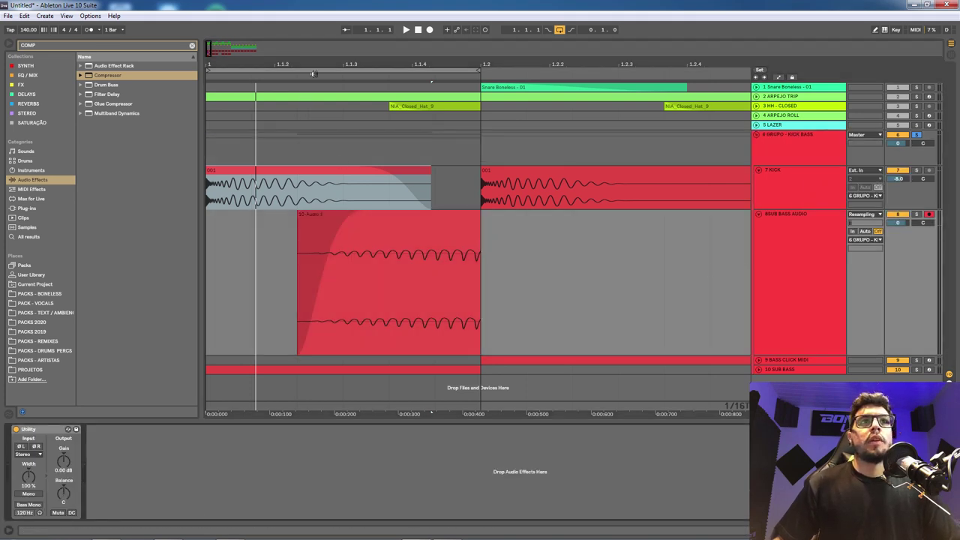
# Lower the SUB BASS AUDIO track volume to -6.6 dB and play the loop.
pyautogui.moveTo(316, 69); pyautogui.dragTo(379, 115)
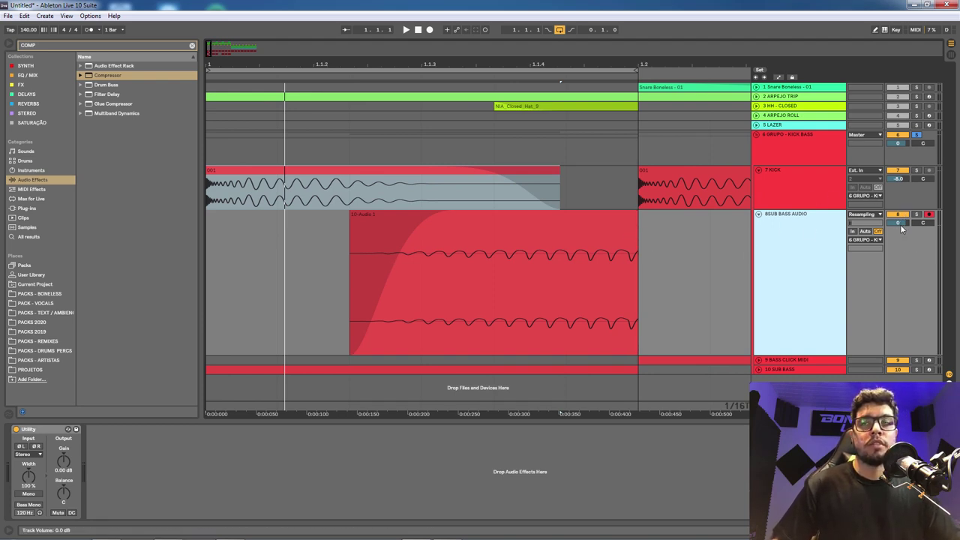
pyautogui.moveTo(901, 229); pyautogui.dragTo(902, 235)
pyautogui.press('space')
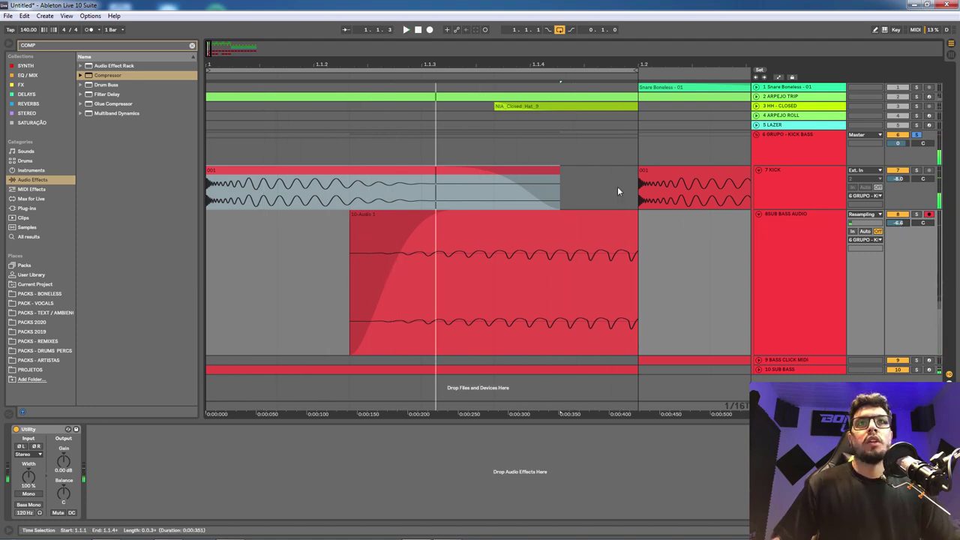
# Add a short fade-out of about 4 ms at the SUB BASS AUDIO clip's end at 1.2.
pyautogui.moveTo(633, 69); pyautogui.dragTo(617, 143)
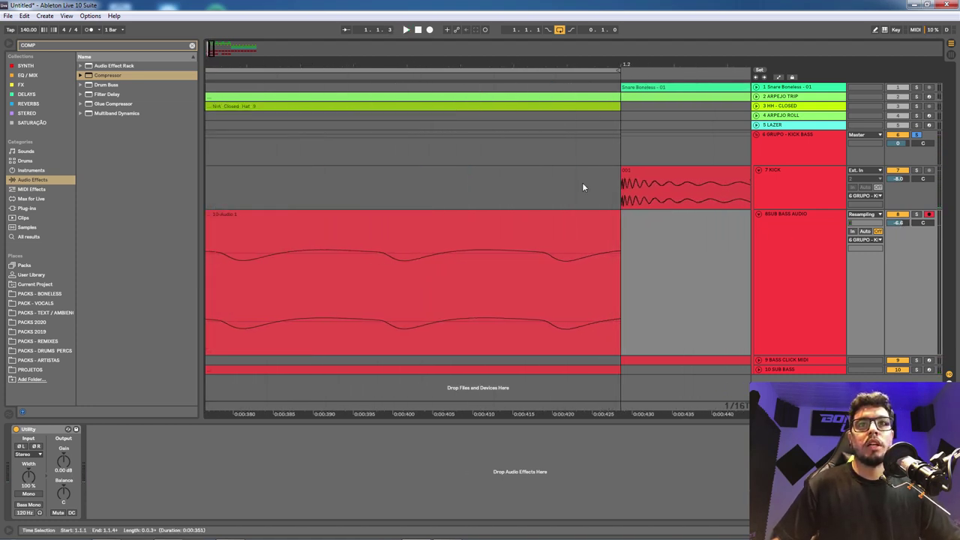
pyautogui.click(587, 215)
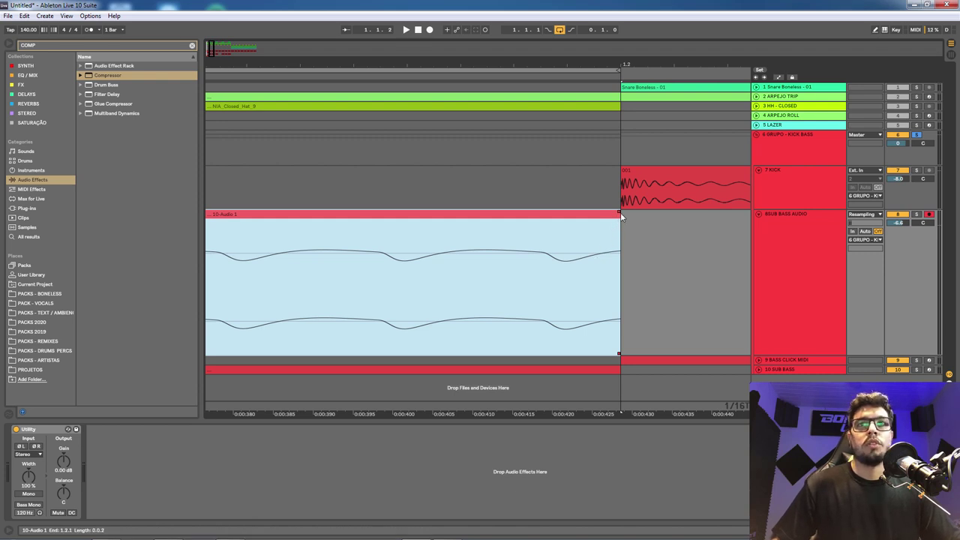
pyautogui.moveTo(620, 212); pyautogui.dragTo(588, 225)
pyautogui.moveTo(559, 63); pyautogui.dragTo(611, 30)
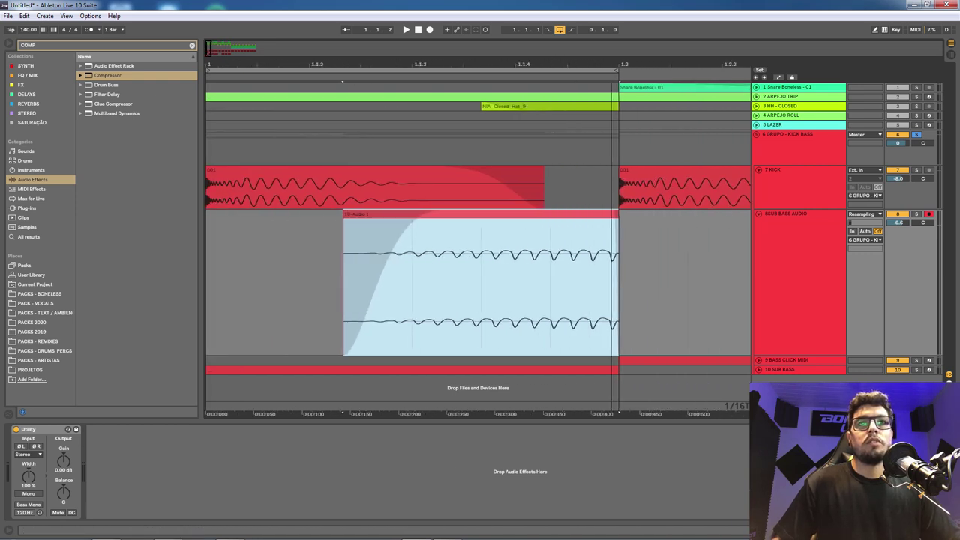
# Lengthen the SUB BASS AUDIO clip's fade-out to about 12 ms and bulge its curve outward while the loop plays.
pyautogui.click(515, 167)
pyautogui.moveTo(574, 63)
pyautogui.mouseDown()
pyautogui.moveTo(585, 83)
pyautogui.moveTo(574, 90)
pyautogui.moveTo(581, 168)
pyautogui.moveTo(435, 171)
pyautogui.mouseUp()
pyautogui.moveTo(561, 64)
pyautogui.mouseDown()
pyautogui.moveTo(565, 124)
pyautogui.moveTo(582, 112)
pyautogui.moveTo(594, 223)
pyautogui.mouseUp()
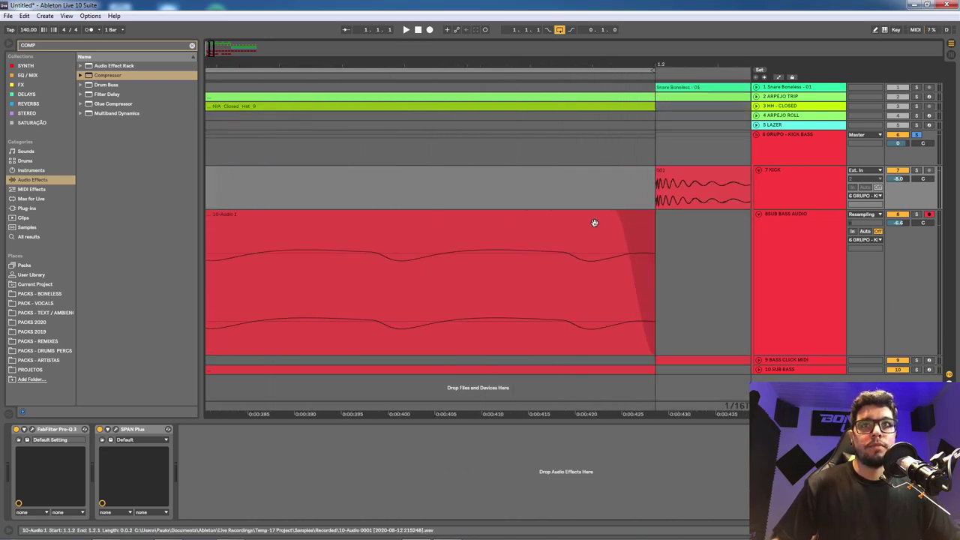
pyautogui.press('space')
pyautogui.moveTo(633, 281); pyautogui.dragTo(613, 282)
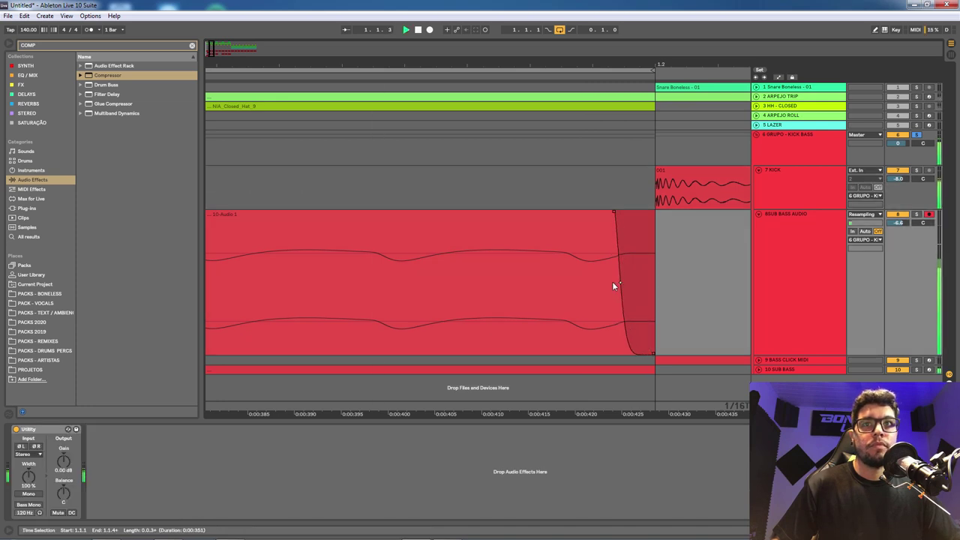
pyautogui.moveTo(613, 214)
pyautogui.mouseDown()
pyautogui.moveTo(550, 212)
pyautogui.moveTo(534, 200)
pyautogui.moveTo(630, 199)
pyautogui.moveTo(614, 198)
pyautogui.mouseUp()
pyautogui.moveTo(621, 284); pyautogui.dragTo(471, 211)
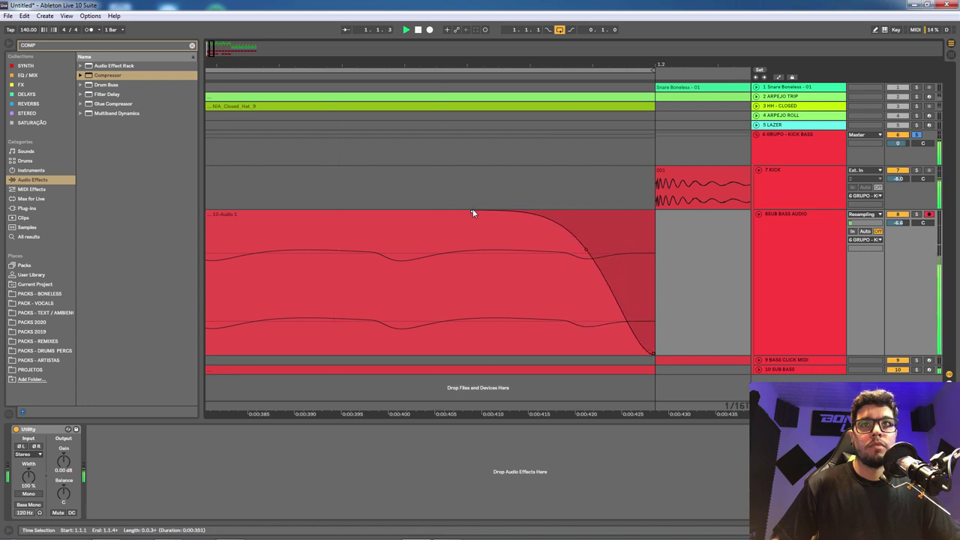
pyautogui.moveTo(587, 250); pyautogui.dragTo(606, 222)
pyautogui.moveTo(470, 211); pyautogui.dragTo(539, 218)
# Play the kick and bass loop from the first KICK clip and fine-tune the end of the SUB BASS AUDIO clip's fade-in.
pyautogui.moveTo(437, 64); pyautogui.dragTo(473, 16)
pyautogui.click(271, 173)
pyautogui.press('space')
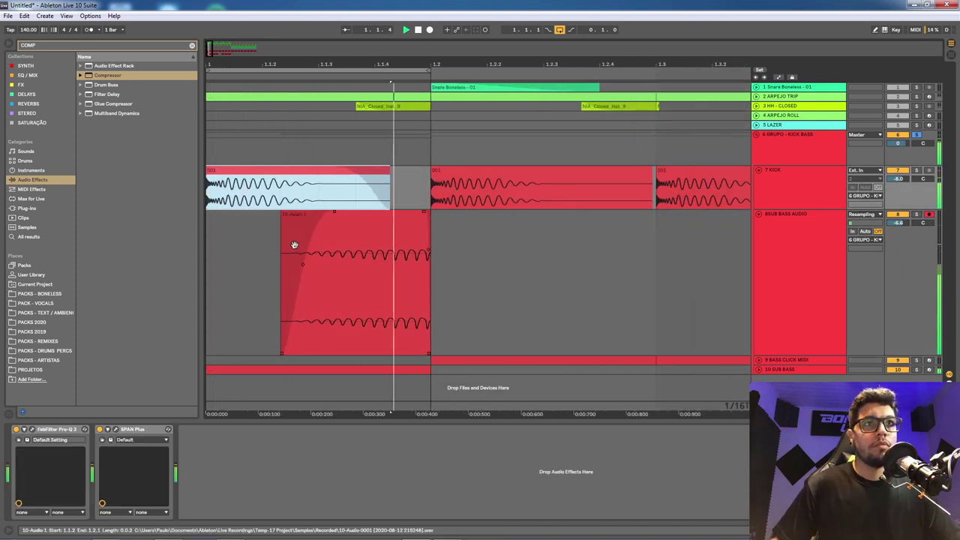
pyautogui.click(339, 211)
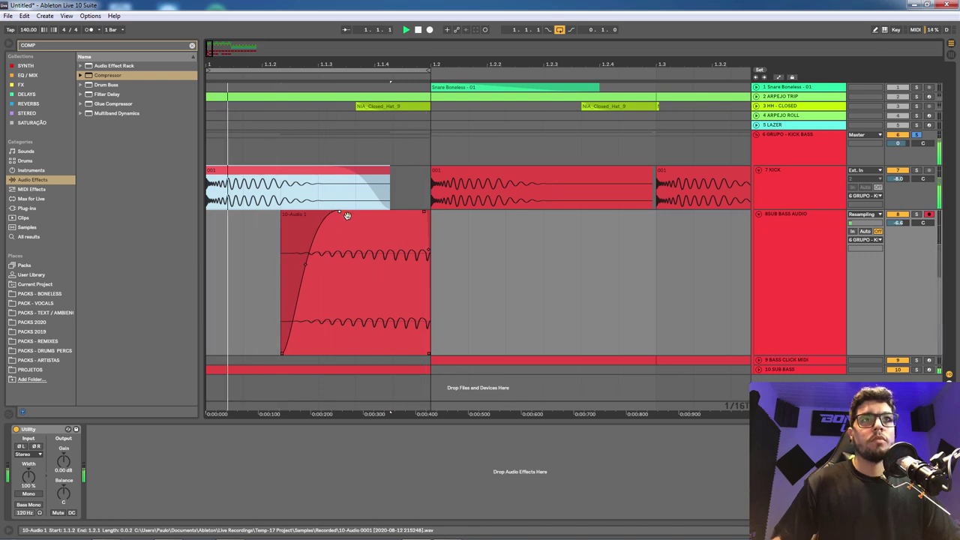
# Find FabFilter Pro-Q 3 in the EQ / MIX collection by searching for PRO Q and load it onto SUB BASS AUDIO.
pyautogui.click(805, 229)
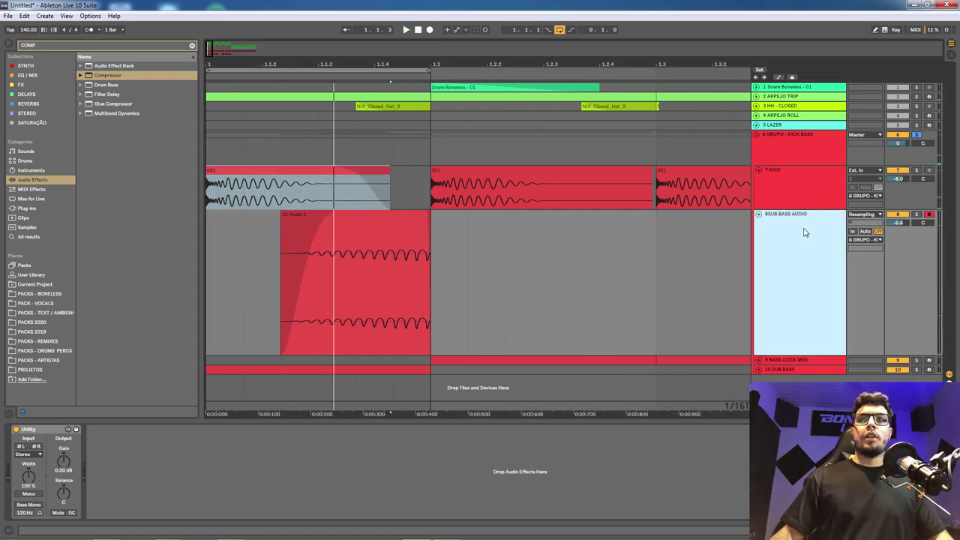
pyautogui.click(795, 234)
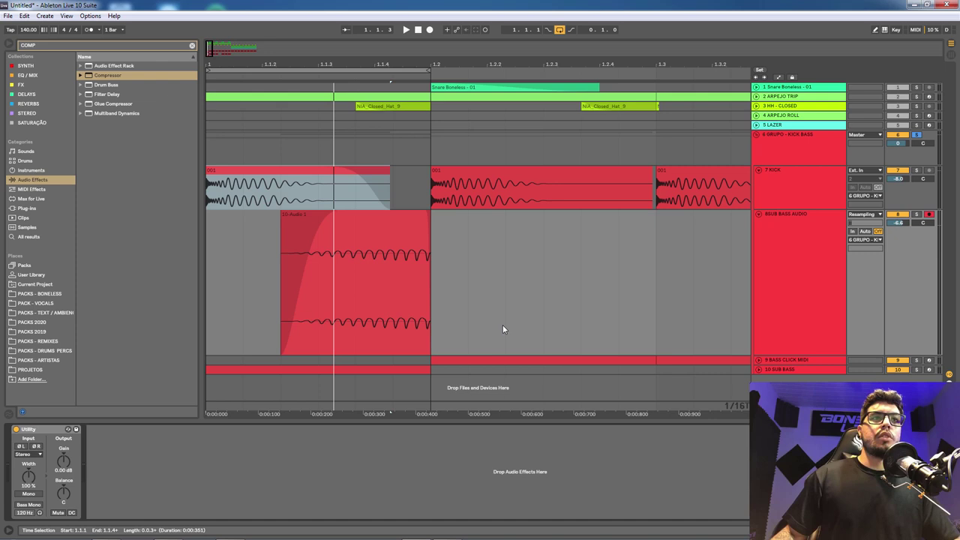
pyautogui.click(40, 47)
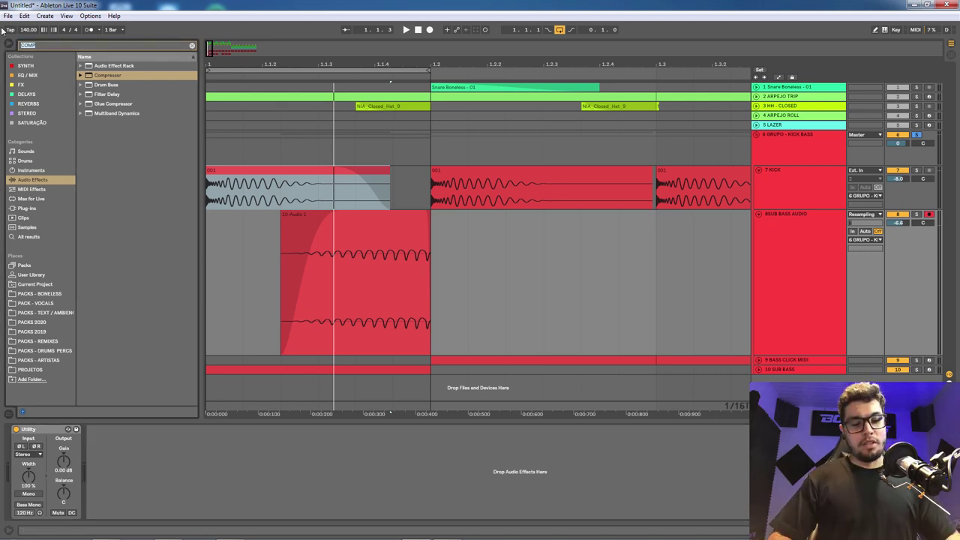
pyautogui.write('BA')
pyautogui.press('BackSpace')
pyautogui.press('BackSpace')
pyautogui.write('PROQ')
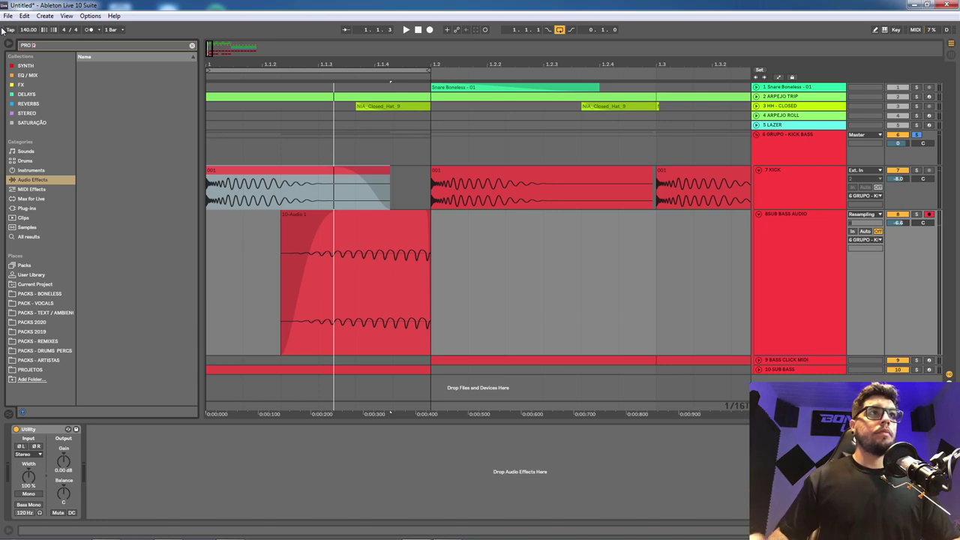
pyautogui.click(34, 75)
pyautogui.moveTo(113, 66); pyautogui.dragTo(354, 293)
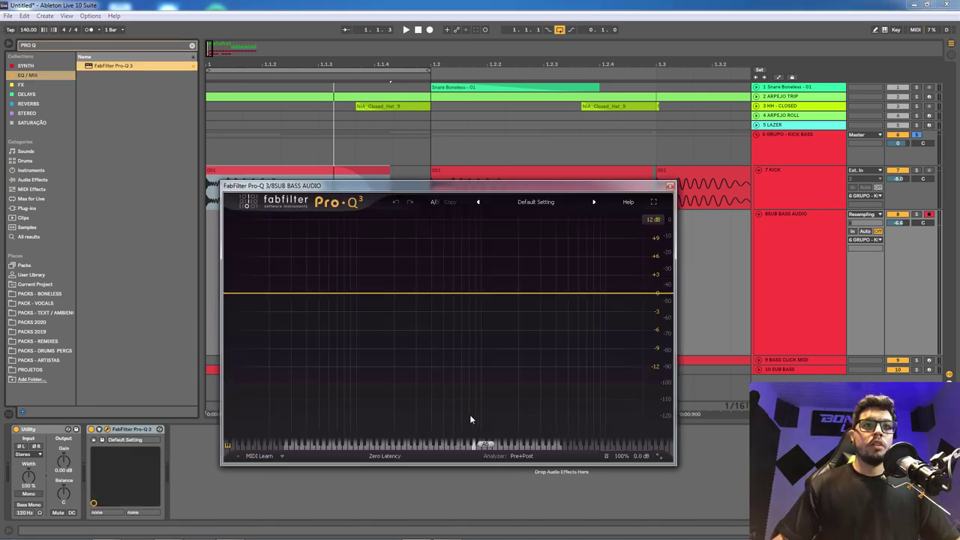
# Switch Pro-Q 3 to Linear Phase, add a 24 dB/oct low cut at about 37 Hz with Q 0.740, and play.
pyautogui.click(397, 456)
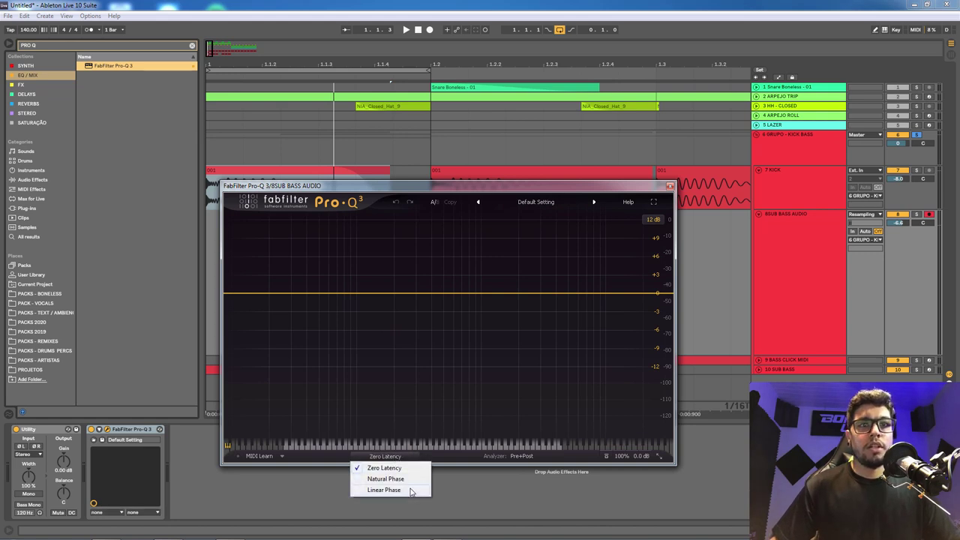
pyautogui.click(411, 491)
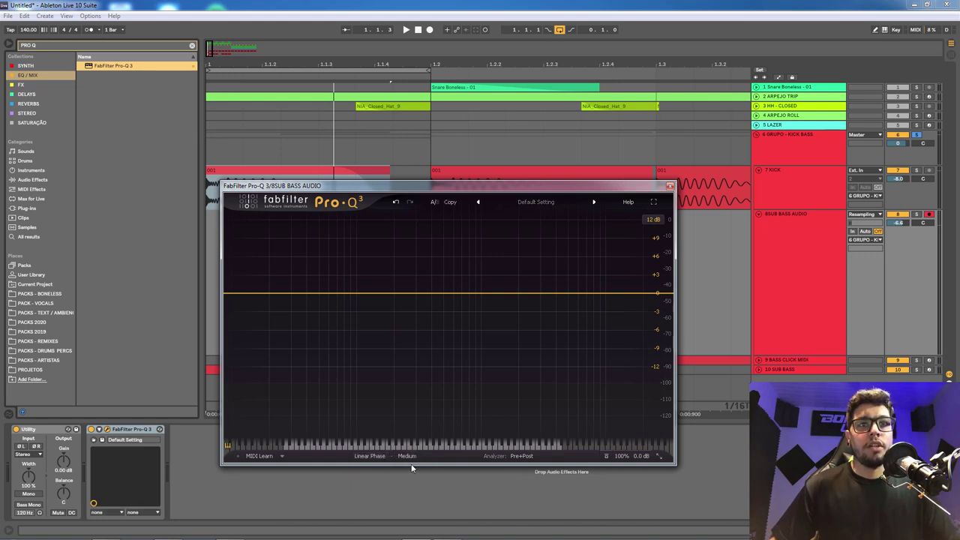
pyautogui.doubleClick(230, 294)
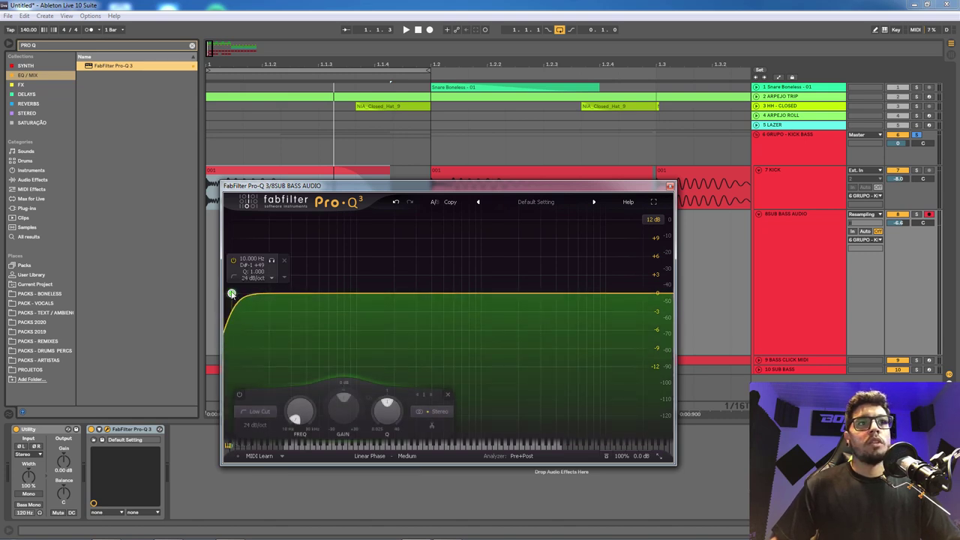
pyautogui.moveTo(231, 294); pyautogui.dragTo(302, 307)
pyautogui.press('space')
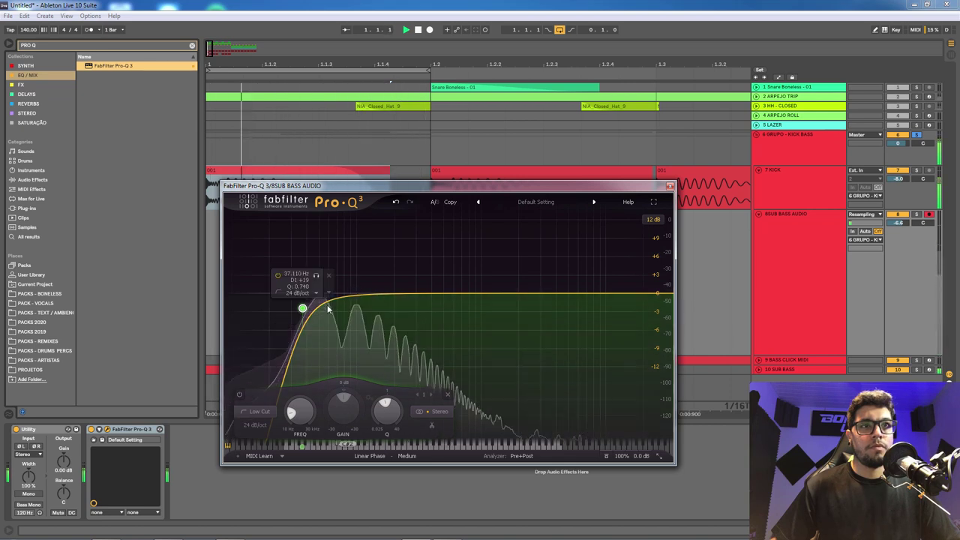
# Set Pro-Q 3 back to Zero Latency and play the loop to check the low cut on the sub bass.
pyautogui.click(373, 458)
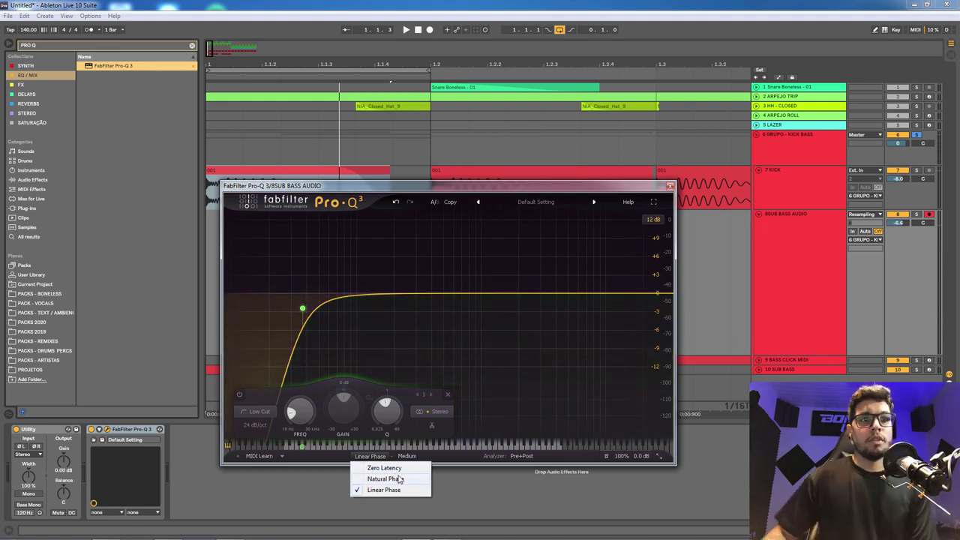
pyautogui.click(387, 467)
pyautogui.moveTo(292, 303)
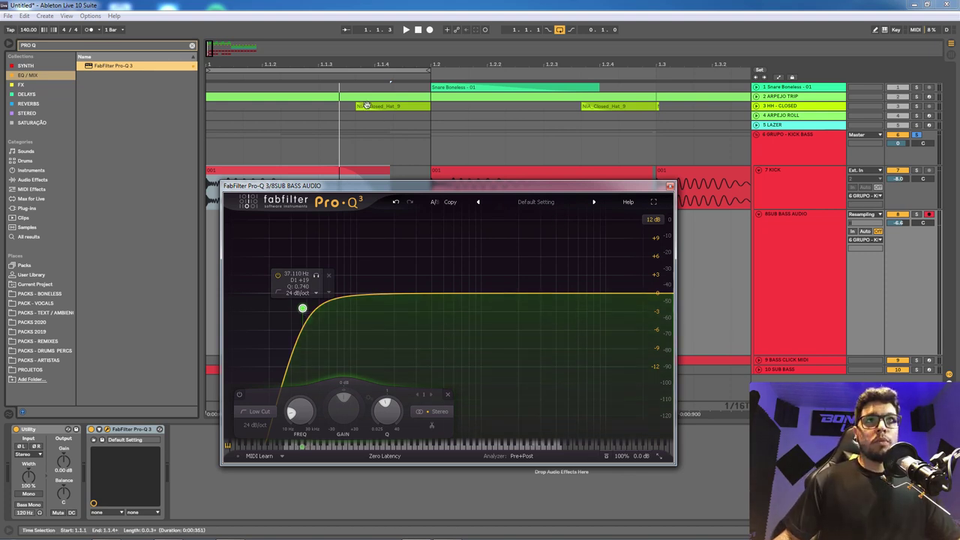
pyautogui.moveTo(325, 65); pyautogui.dragTo(325, 90)
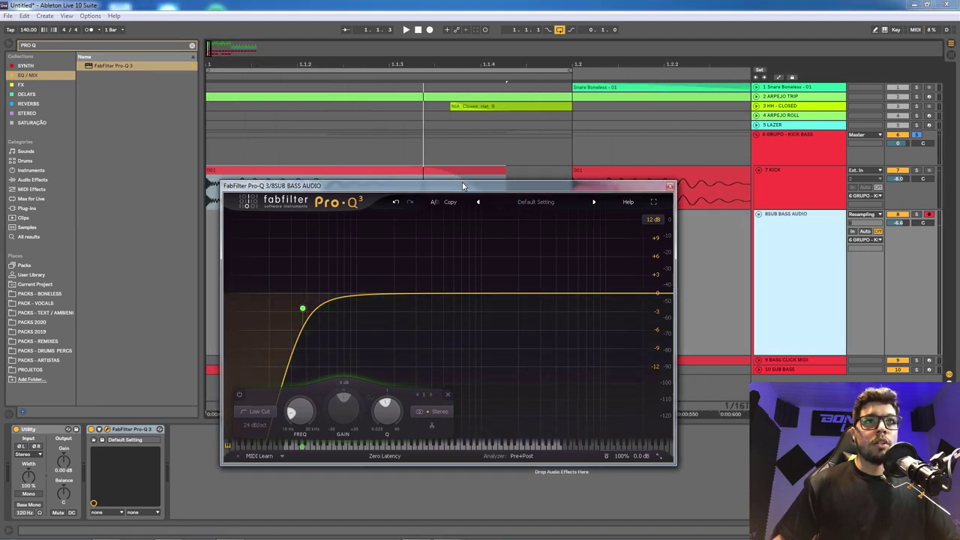
pyautogui.moveTo(460, 186); pyautogui.dragTo(448, 167)
pyautogui.press('space')
pyautogui.moveTo(288, 289)
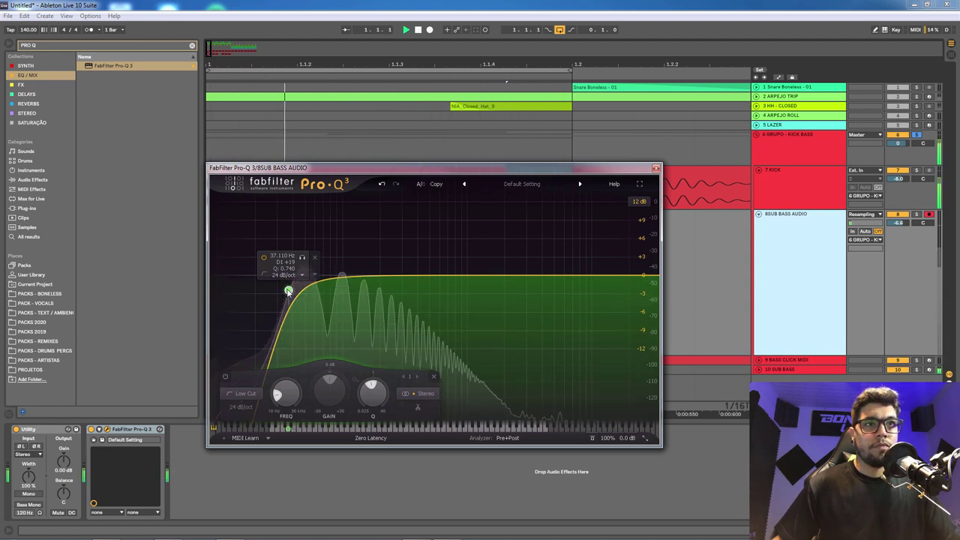
# Adjust the Pro-Q 3 low cut to about 36.4 Hz with Q 0.725 and add a 12 dB/oct high cut at about 71.5 Hz.
pyautogui.moveTo(288, 292); pyautogui.dragTo(286, 293)
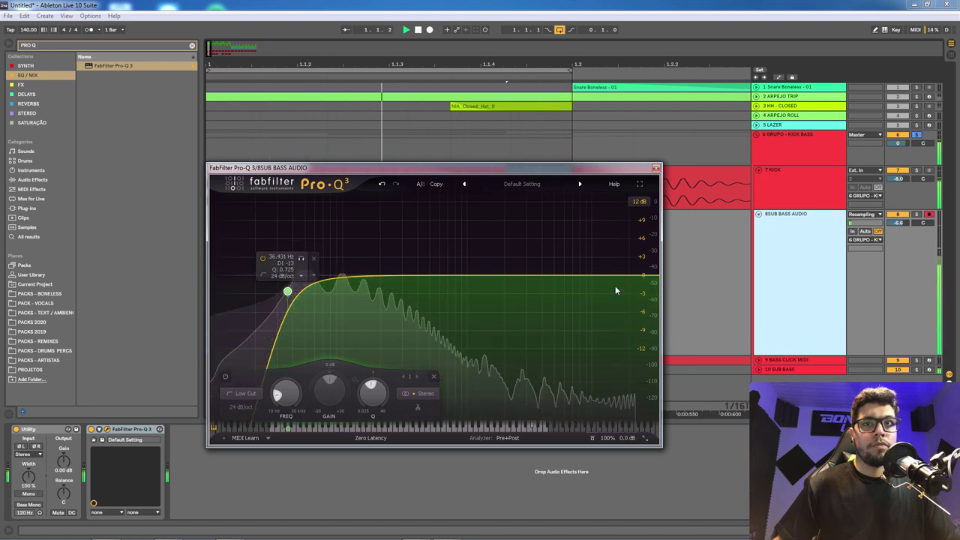
pyautogui.press('space')
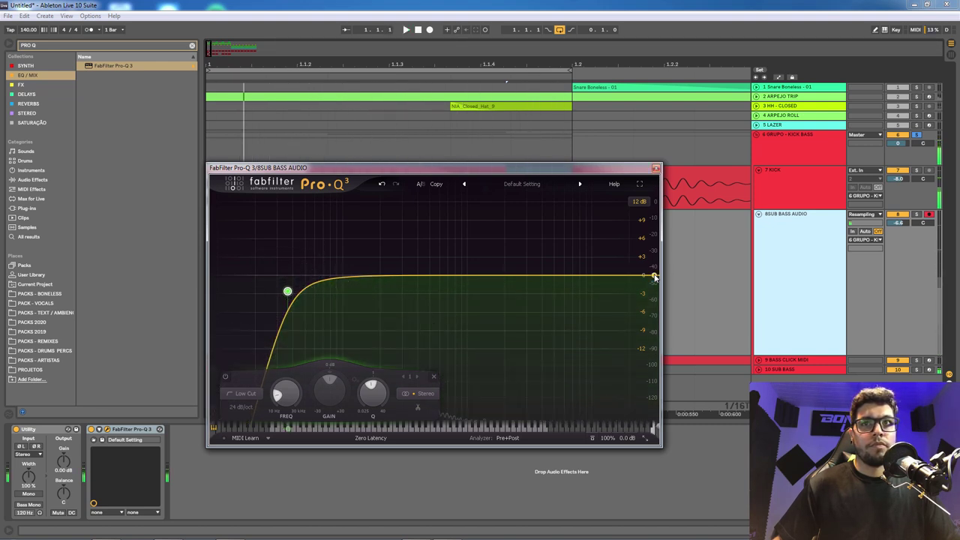
pyautogui.click(652, 276)
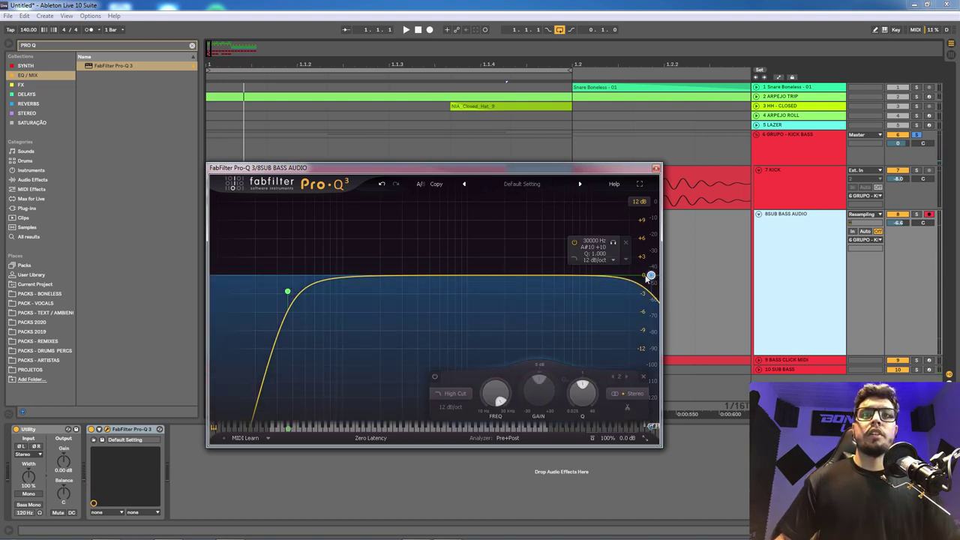
pyautogui.moveTo(652, 276); pyautogui.dragTo(323, 274)
pyautogui.press('space')
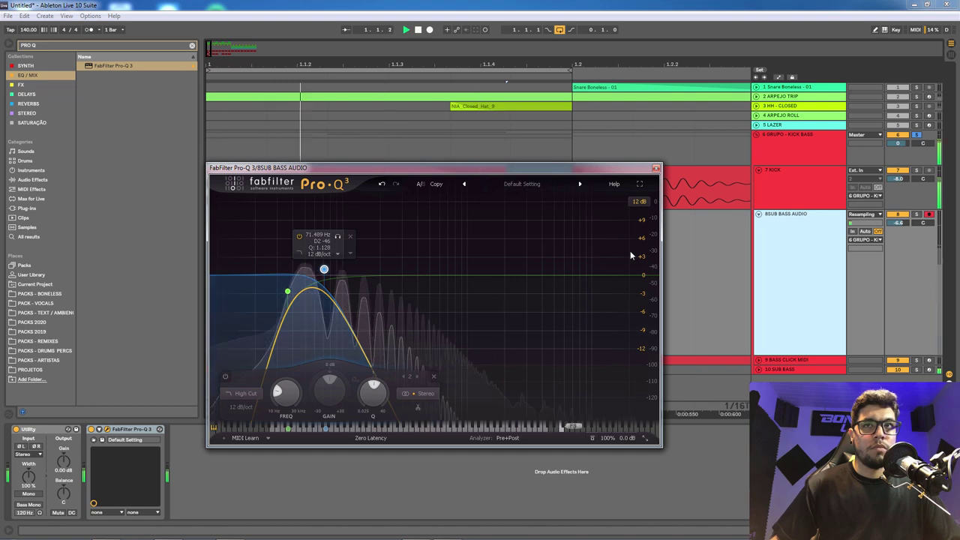
pyautogui.click(656, 169)
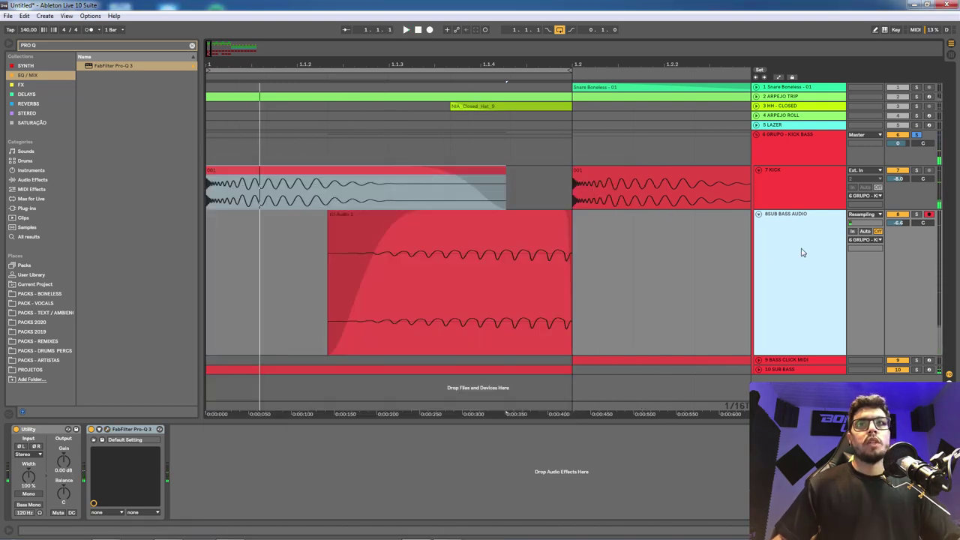
# Find Decimort x64 among the plug-ins by searching for DECI and load it after Pro-Q 3 on SUB BASS AUDIO.
pyautogui.click(550, 259)
pyautogui.moveTo(261, 62); pyautogui.dragTo(261, 21)
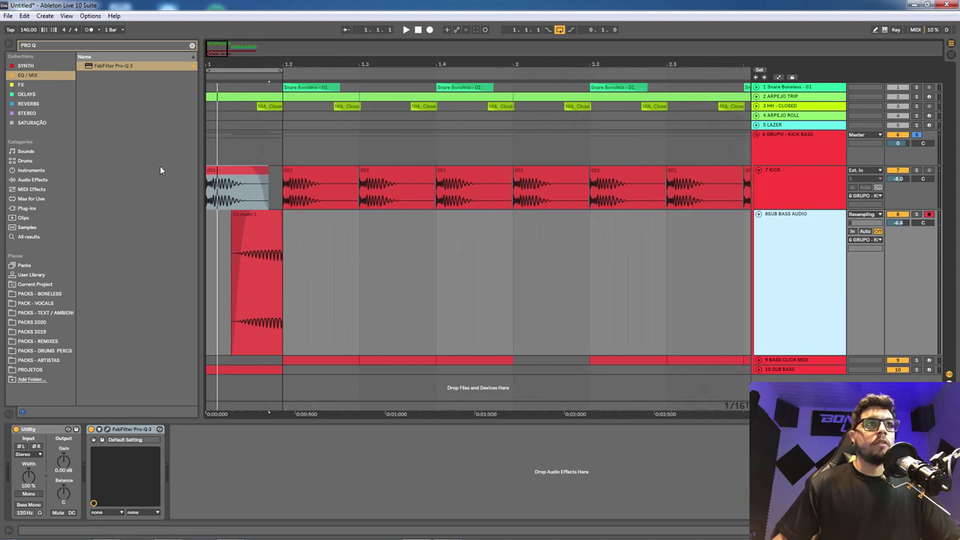
pyautogui.click(192, 46)
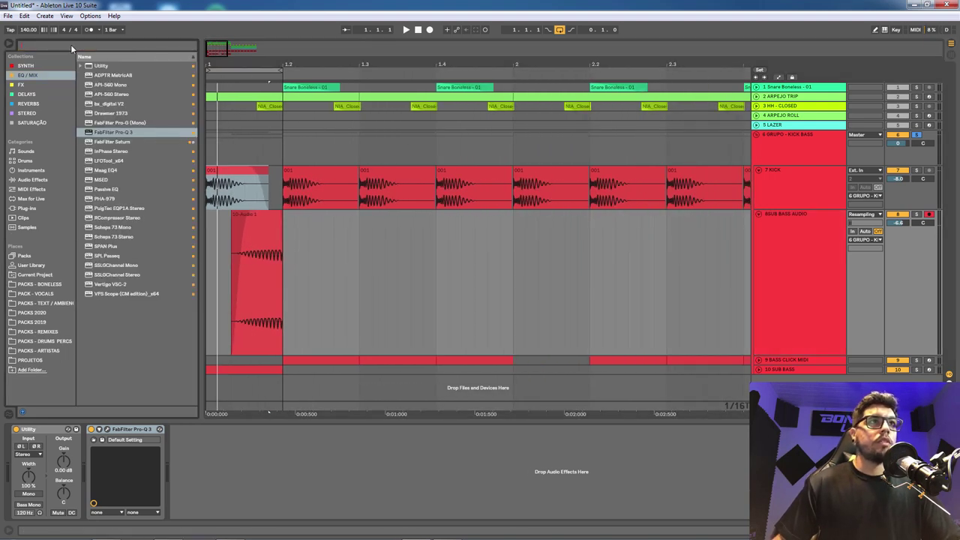
pyautogui.write('DECI')
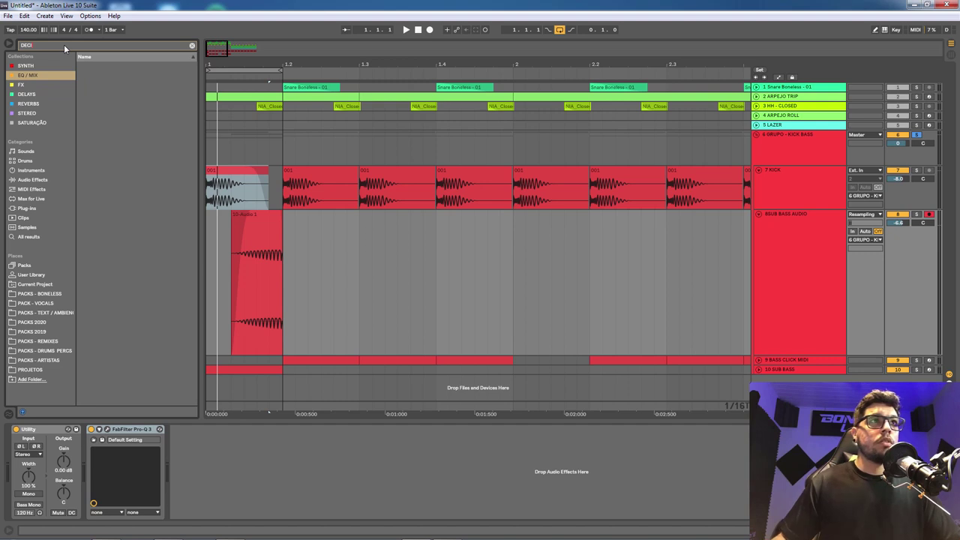
pyautogui.click(40, 210)
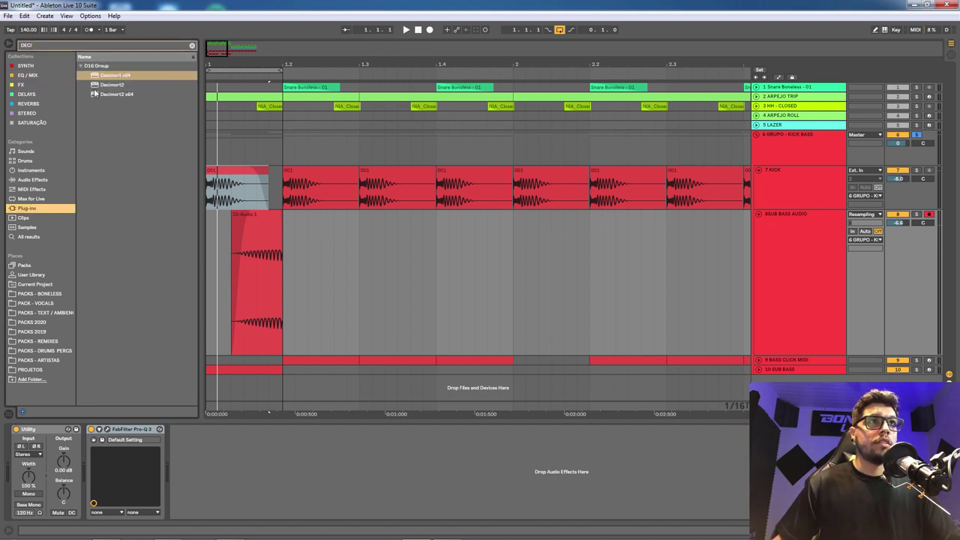
pyautogui.moveTo(114, 78); pyautogui.dragTo(134, 108)
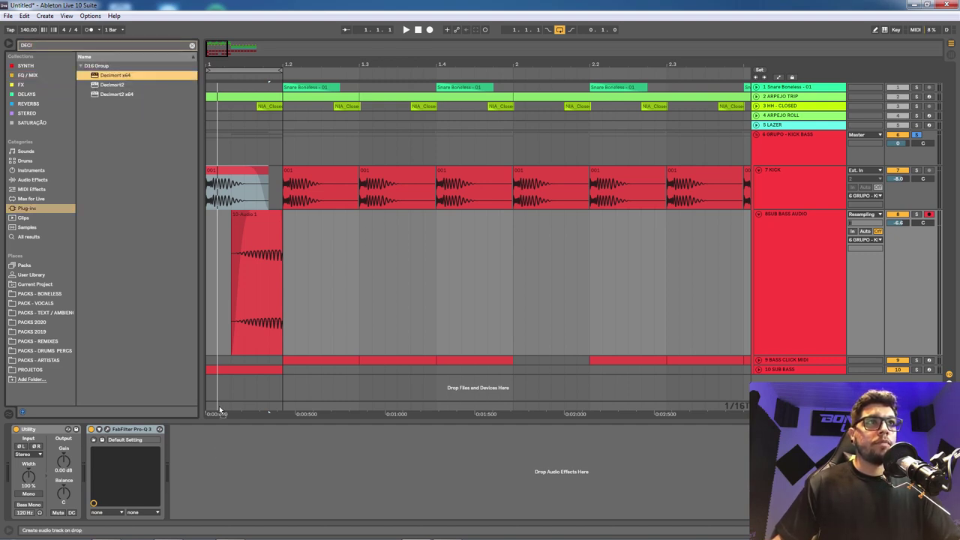
pyautogui.moveTo(219, 458); pyautogui.dragTo(219, 458)
# Solo SUB BASS AUDIO during playback, choose Decimort's FZ-1 Lo preset, and set its dry/wet mix to 47/53%.
pyautogui.press('space')
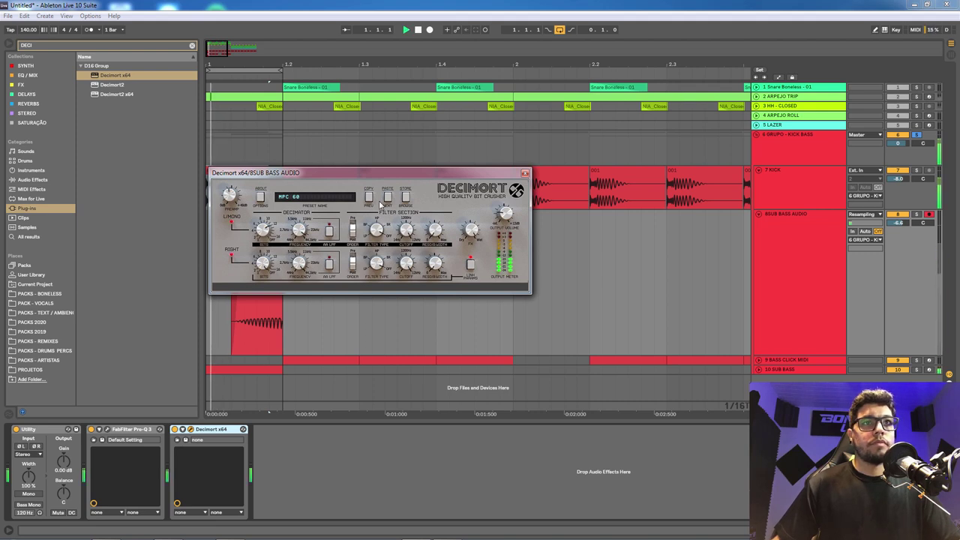
pyautogui.click(916, 215)
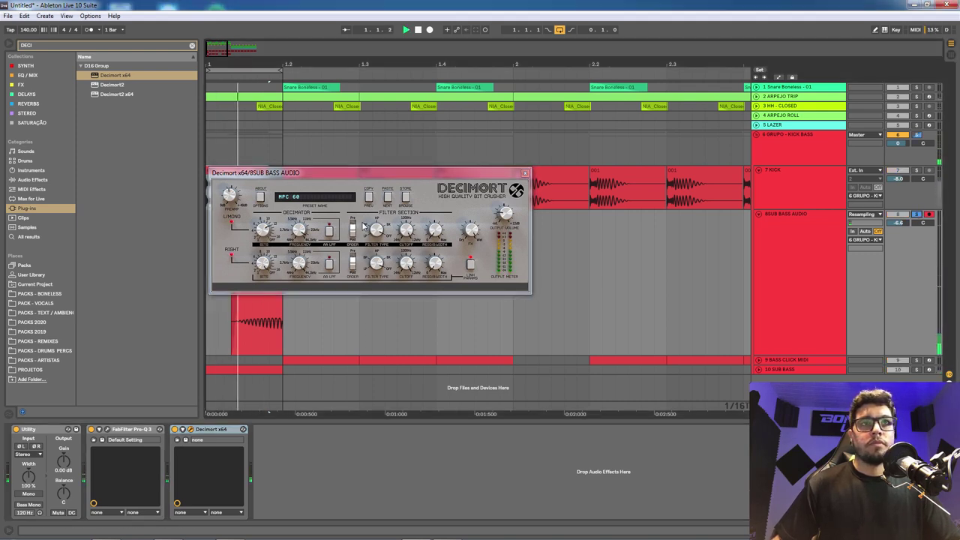
pyautogui.click(388, 198)
pyautogui.click(389, 199)
pyautogui.click(388, 199)
pyautogui.click(388, 199)
pyautogui.click(389, 199)
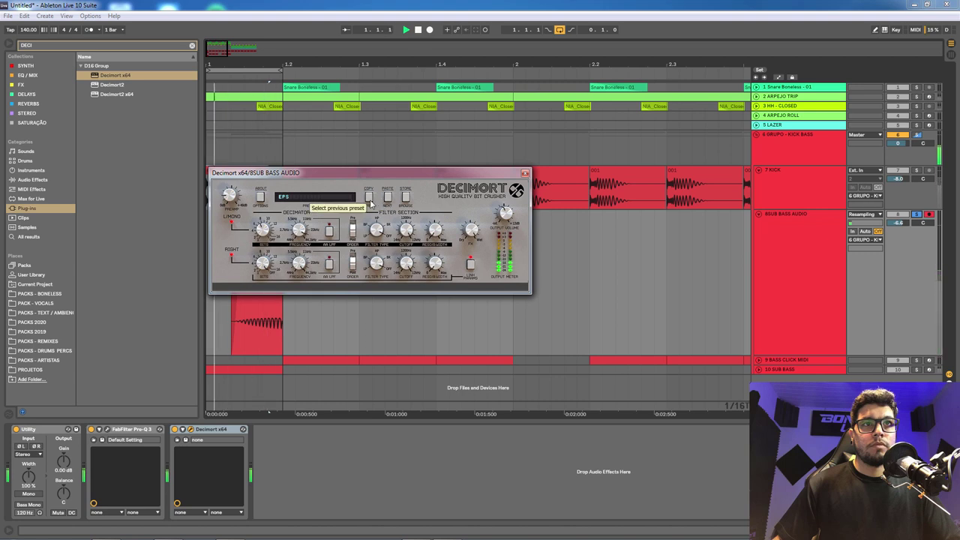
pyautogui.press('space')
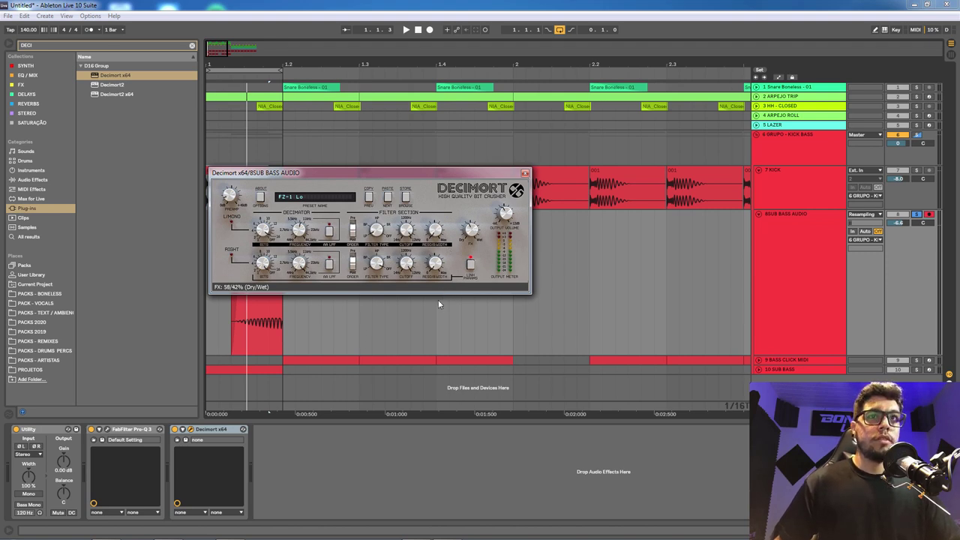
pyautogui.press('space')
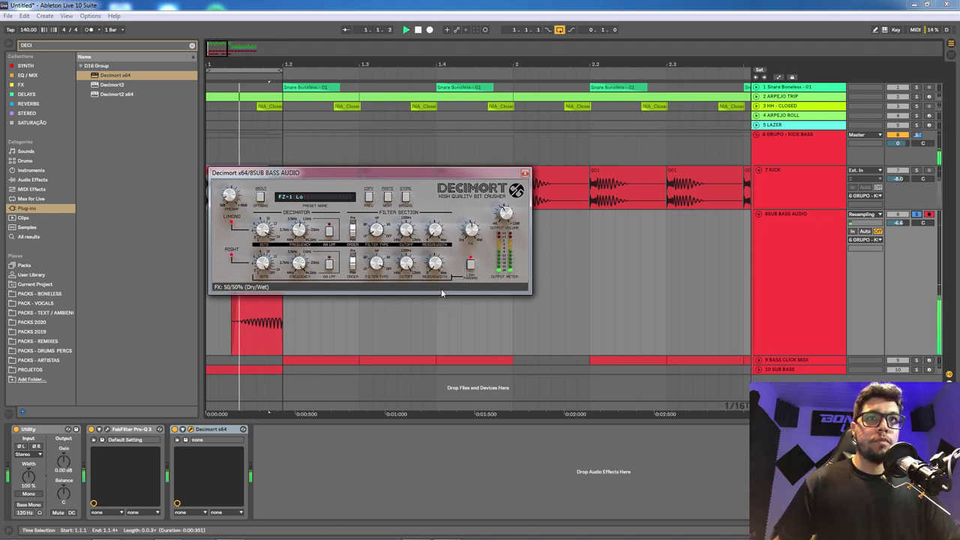
pyautogui.press('space')
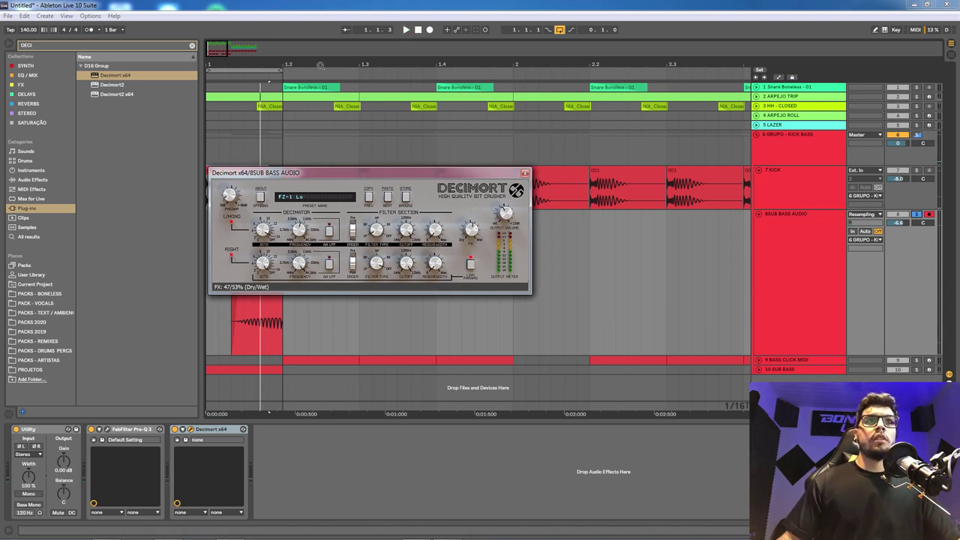
pyautogui.click(525, 174)
# Find W43 Mono by searching the plug-ins for W43, load it onto SUB BASS AUDIO, and collapse the devices in its chain.
pyautogui.doubleClick(134, 432)
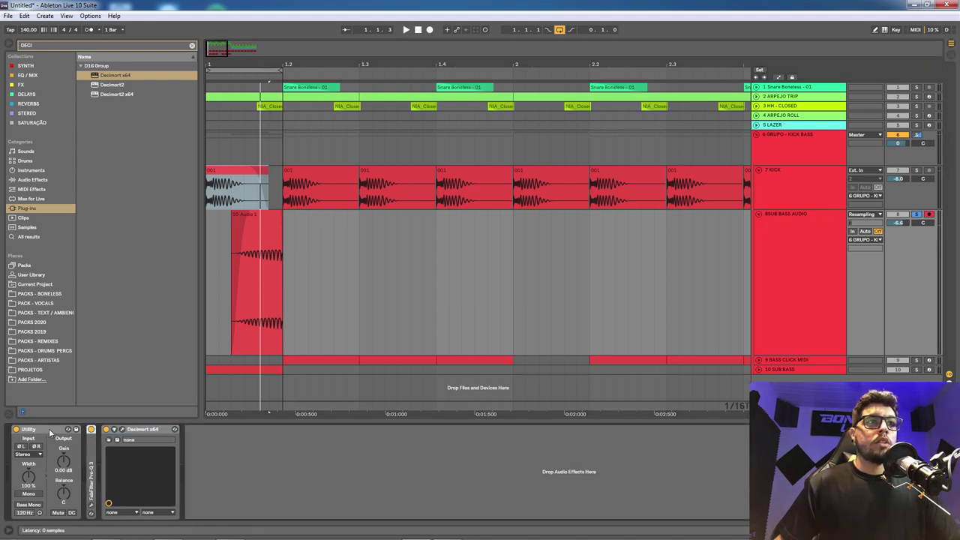
pyautogui.doubleClick(49, 431)
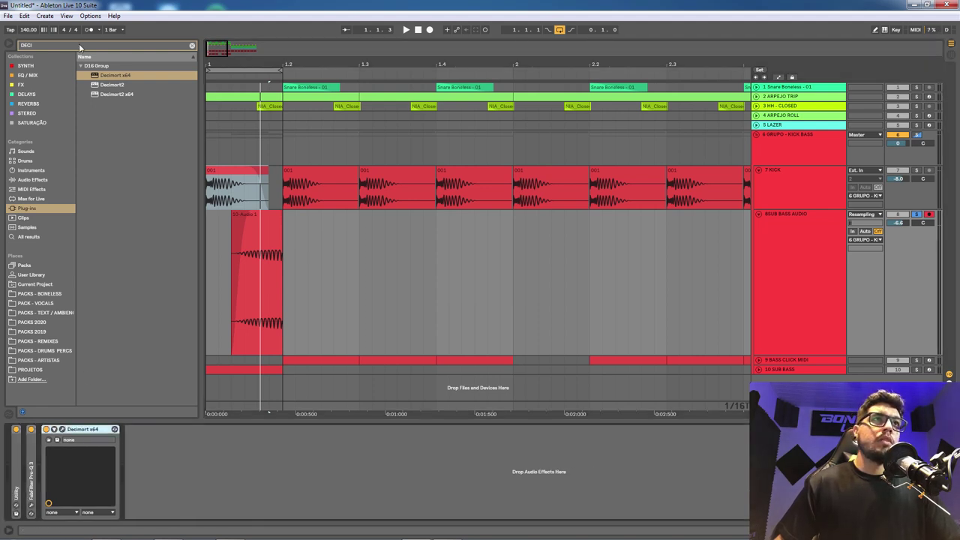
pyautogui.click(16, 46)
pyautogui.write('W43')
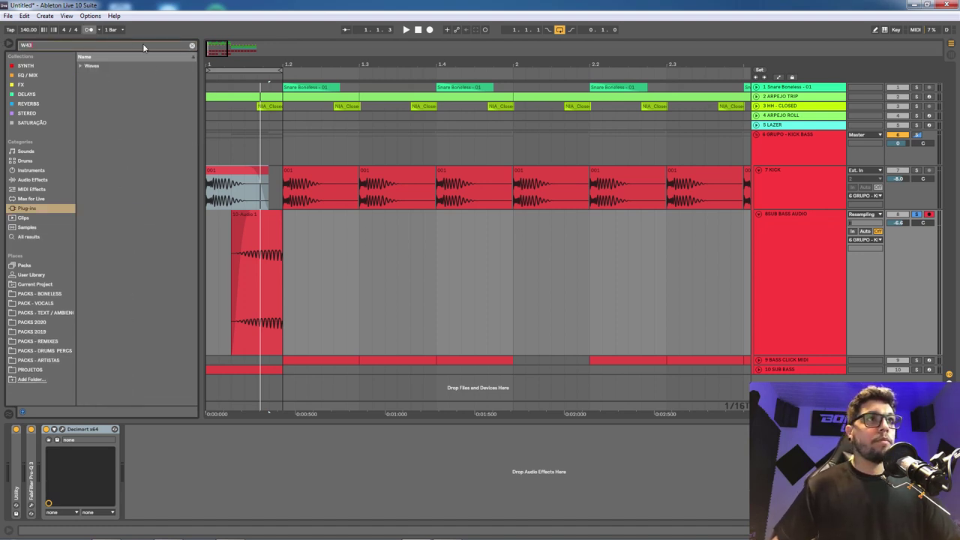
pyautogui.click(80, 66)
pyautogui.click(88, 76)
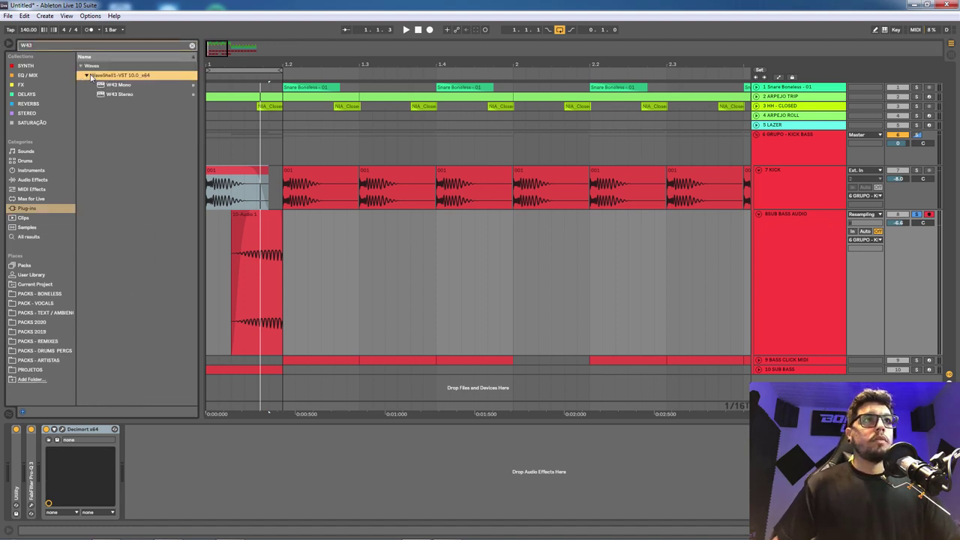
pyautogui.doubleClick(120, 85)
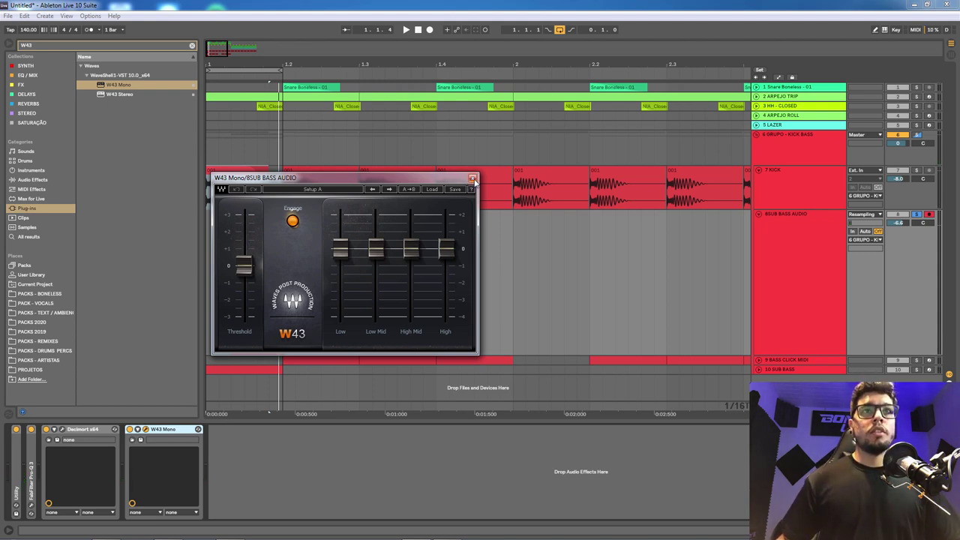
pyautogui.click(472, 179)
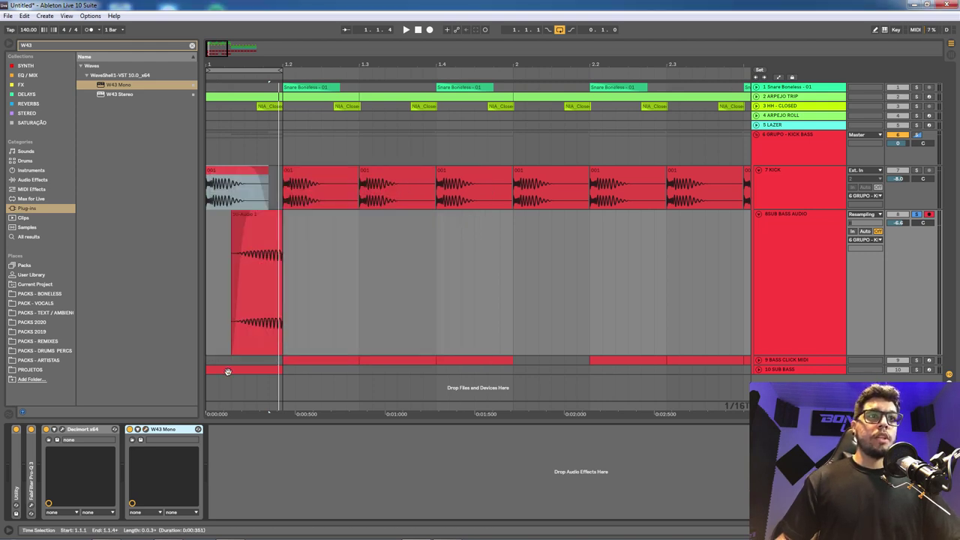
pyautogui.doubleClick(88, 432)
pyautogui.doubleClick(100, 429)
# Play the one-beat loop and take the solo off SUB BASS AUDIO and the kick-bass group to hear all tracks together.
pyautogui.moveTo(241, 65); pyautogui.dragTo(288, 109)
pyautogui.press('space')
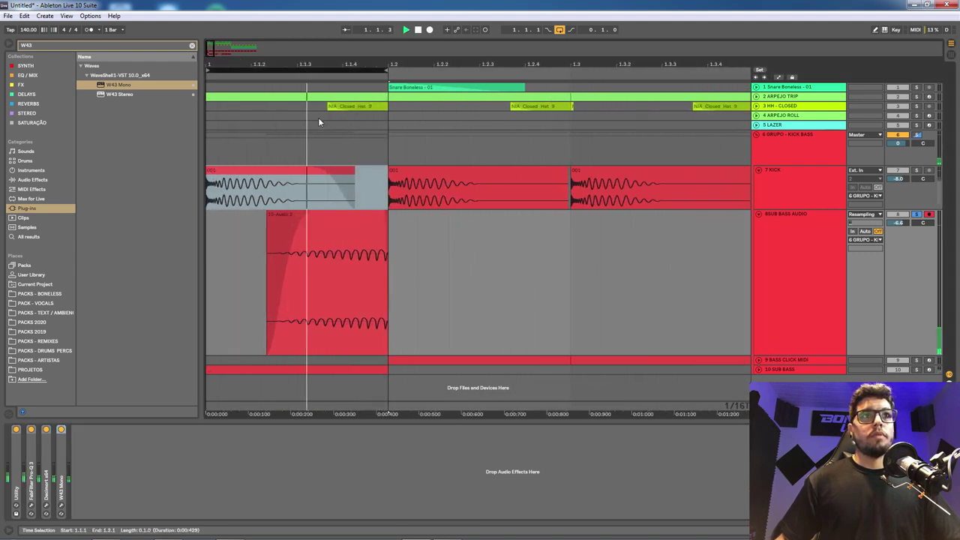
pyautogui.press('Tab')
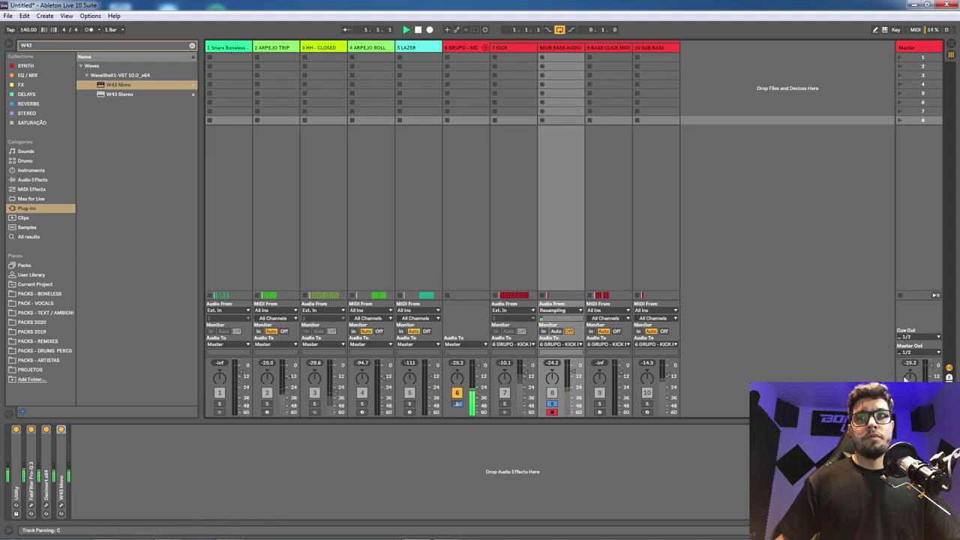
pyautogui.press('Tab')
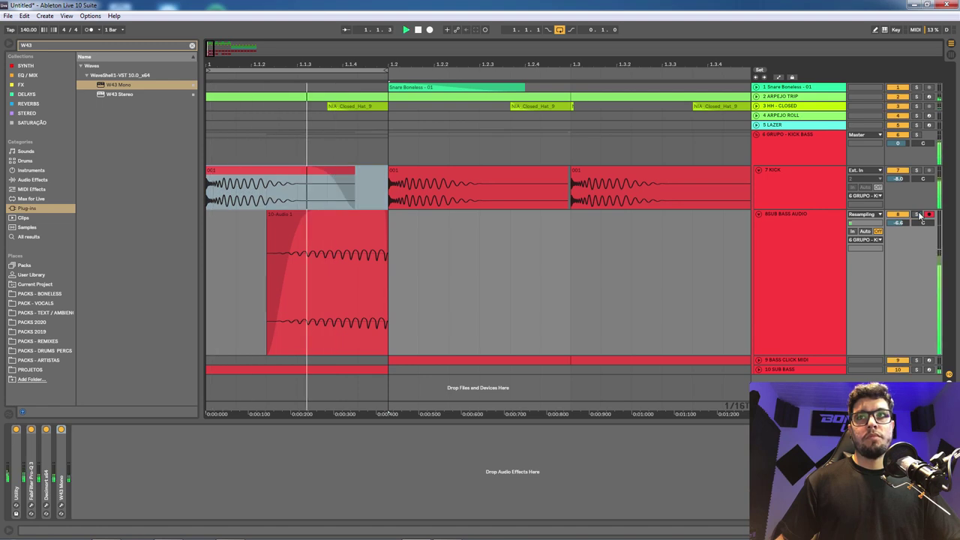
pyautogui.moveTo(439, 64); pyautogui.dragTo(440, 26)
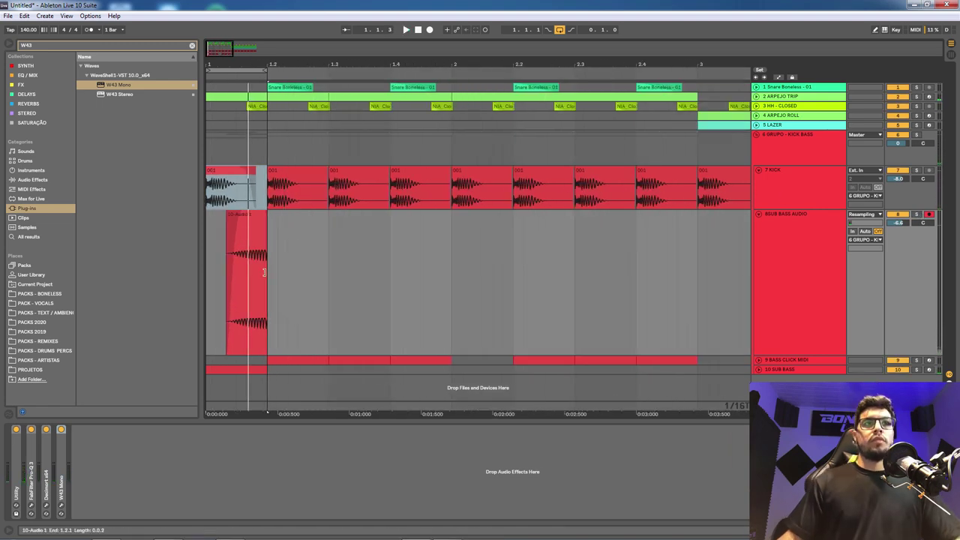
# Extend the arrangement loop to two bars, from 1.1.1 to 3.1.1.
pyautogui.click(803, 238)
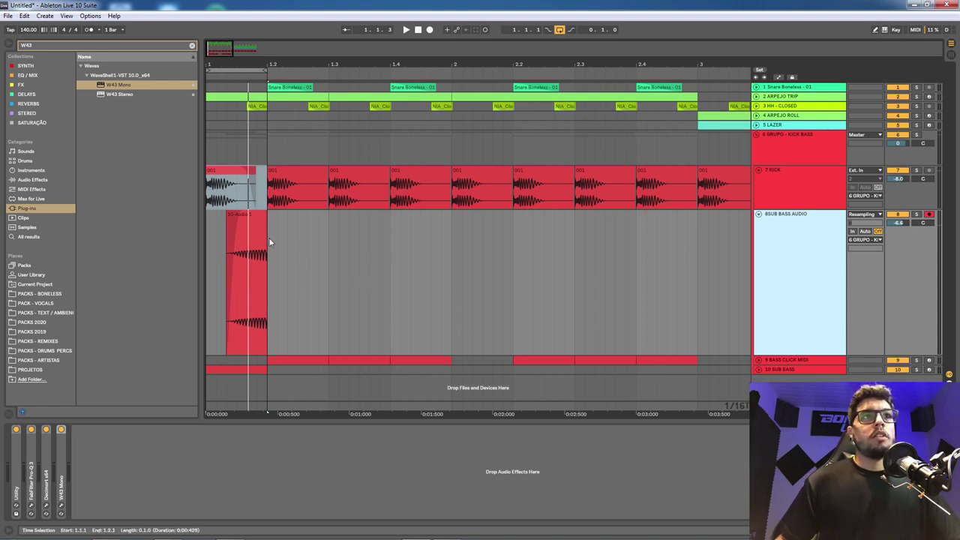
pyautogui.moveTo(289, 66); pyautogui.dragTo(289, 58)
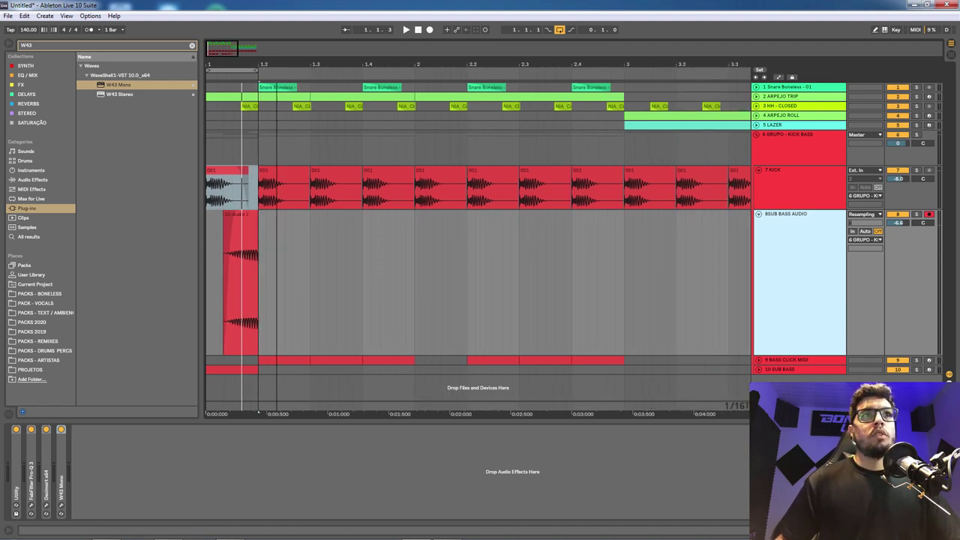
pyautogui.moveTo(258, 412); pyautogui.dragTo(625, 412)
pyautogui.click(574, 69)
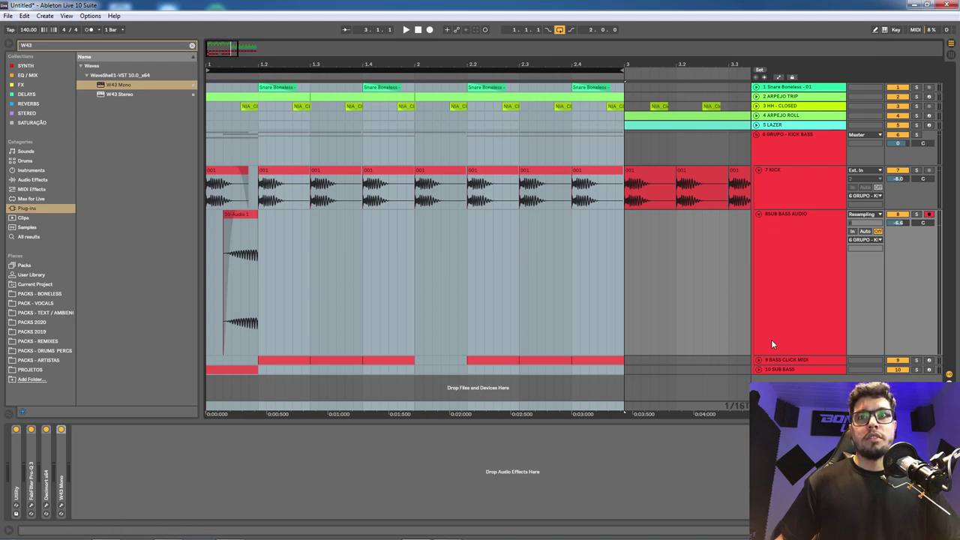
# Reduce the height of the SUB BASS AUDIO track and play the two-bar loop with all tracks.
pyautogui.moveTo(780, 358); pyautogui.dragTo(795, 259)
pyautogui.click(774, 233)
pyautogui.moveTo(260, 233); pyautogui.dragTo(165, 228)
pyautogui.click(231, 171)
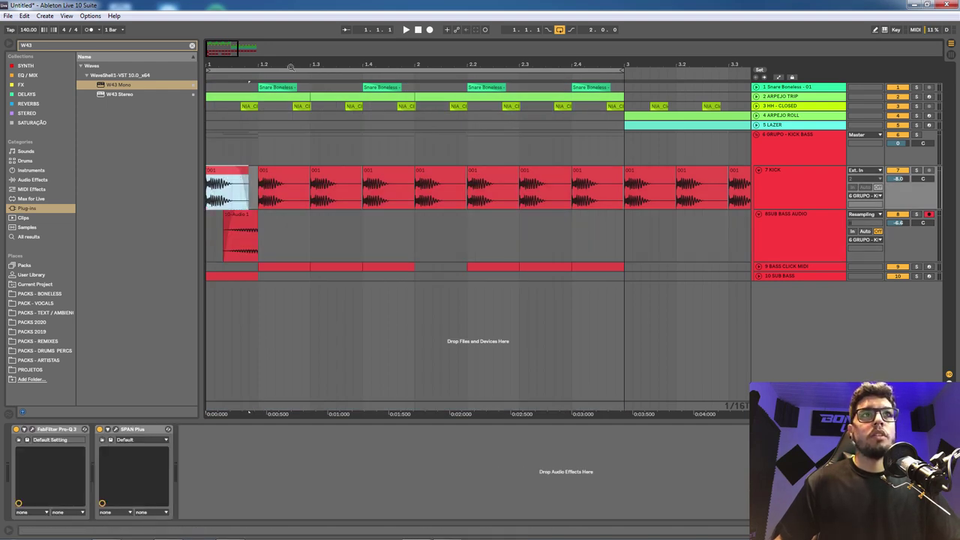
pyautogui.click(293, 69)
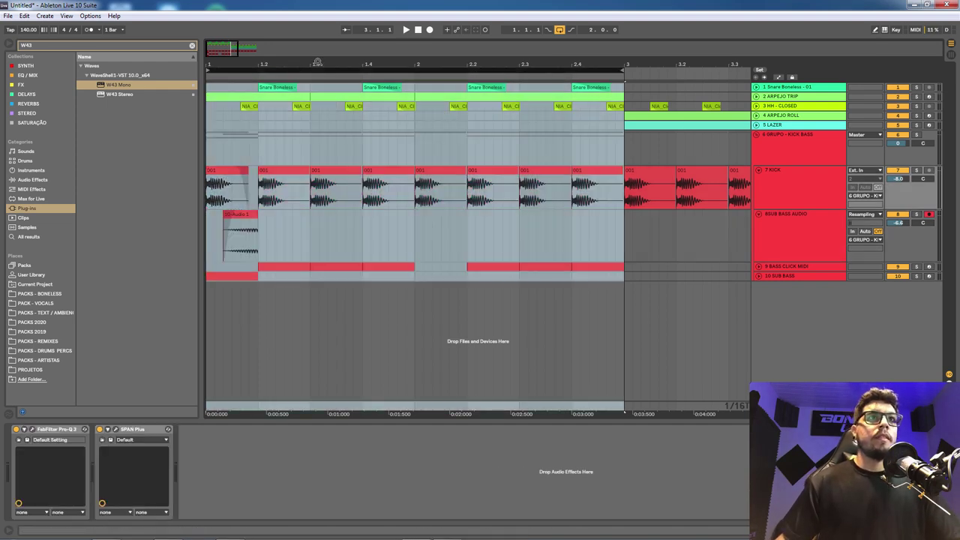
pyautogui.moveTo(294, 64); pyautogui.dragTo(295, 63)
pyautogui.press('space')
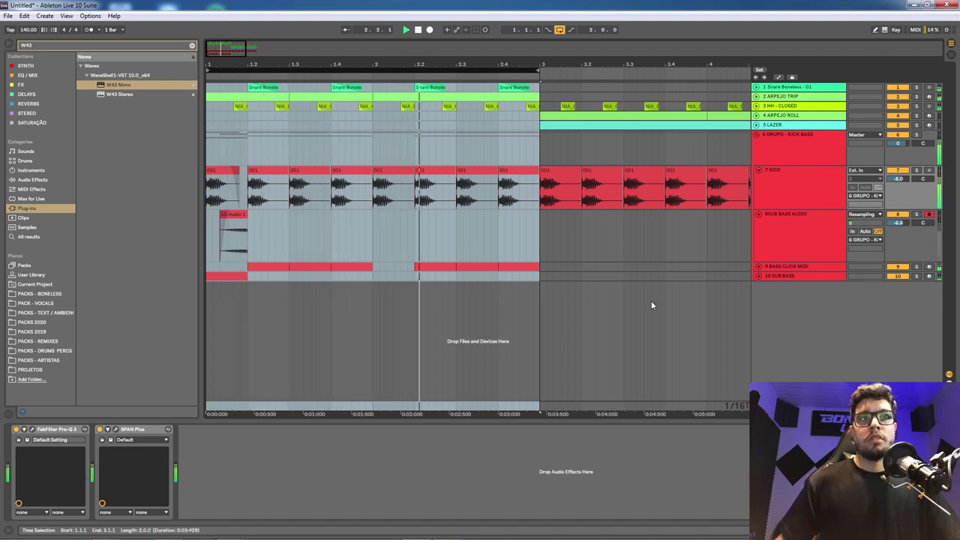
# Duplicate the first bar of SUB BASS AUDIO, including its clip, into bar 2.
pyautogui.click(375, 234)
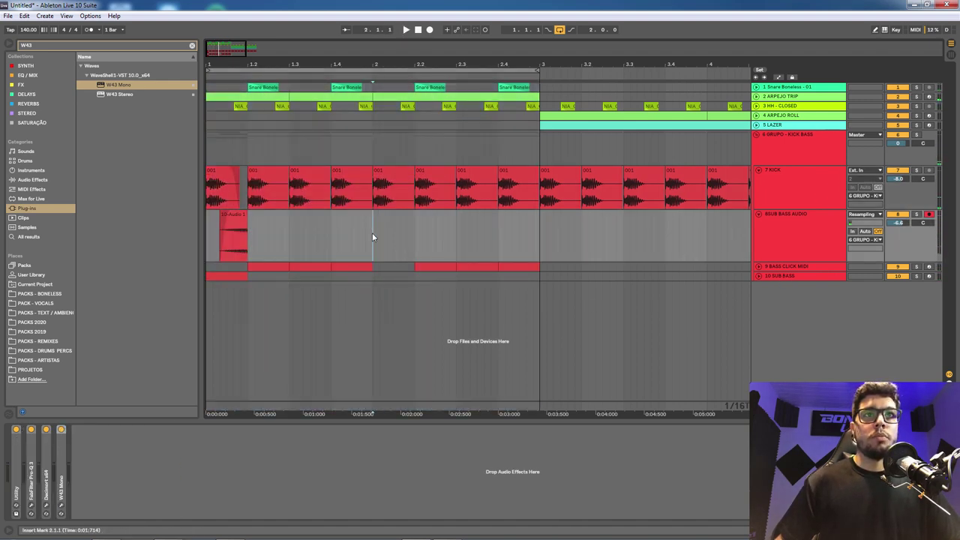
pyautogui.moveTo(372, 233); pyautogui.dragTo(241, 239)
pyautogui.hotkey('ctrl', 'd')
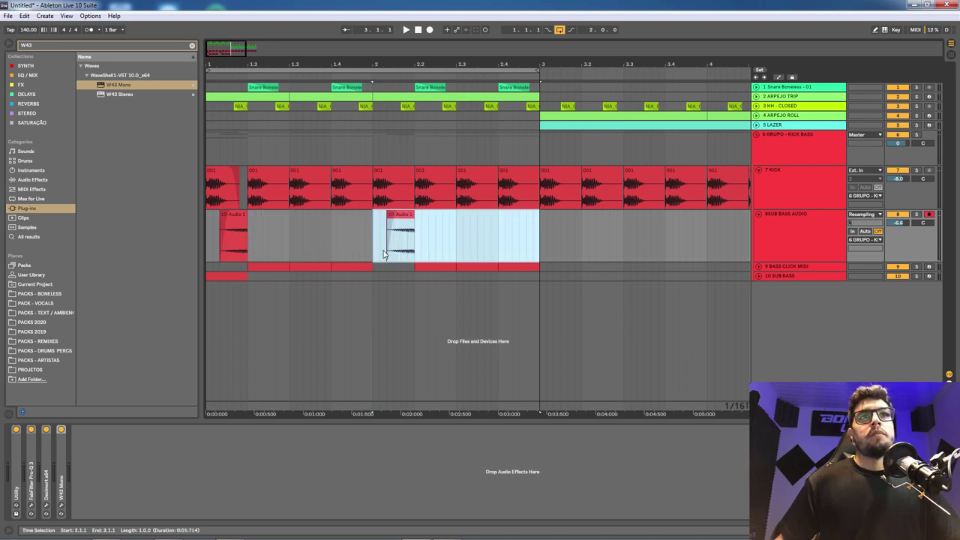
pyautogui.click(449, 229)
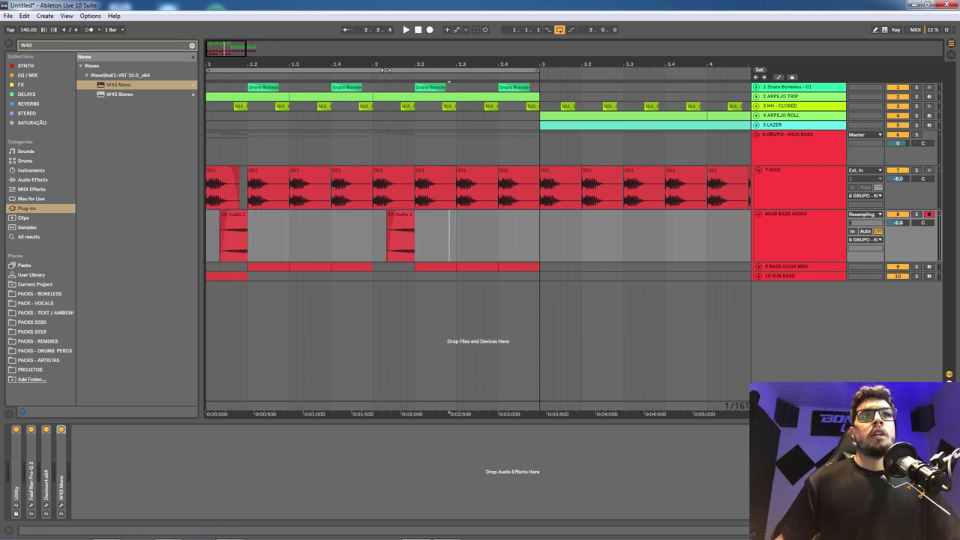
# Solo the kick-bass group and play the two-bar loop.
pyautogui.moveTo(379, 65); pyautogui.dragTo(330, 69)
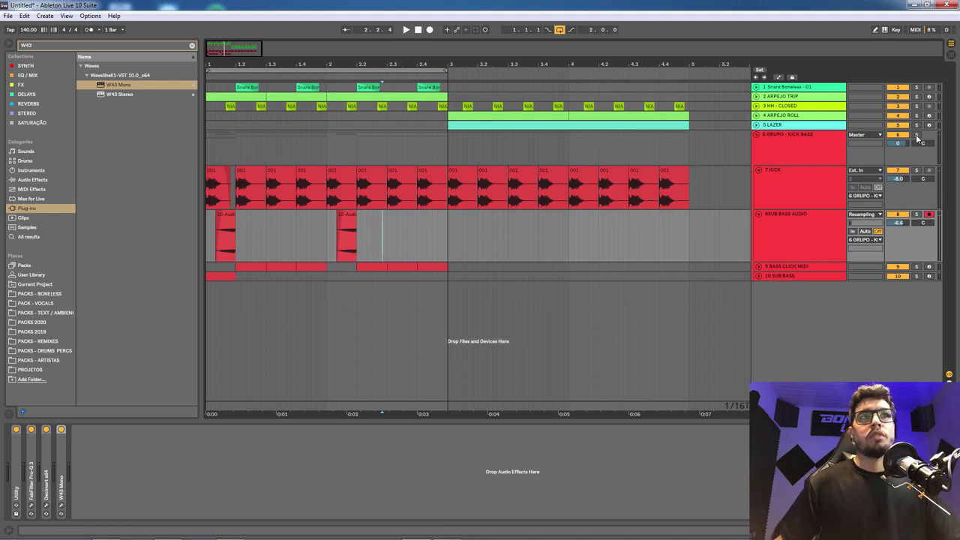
pyautogui.click(380, 69)
pyautogui.press('space')
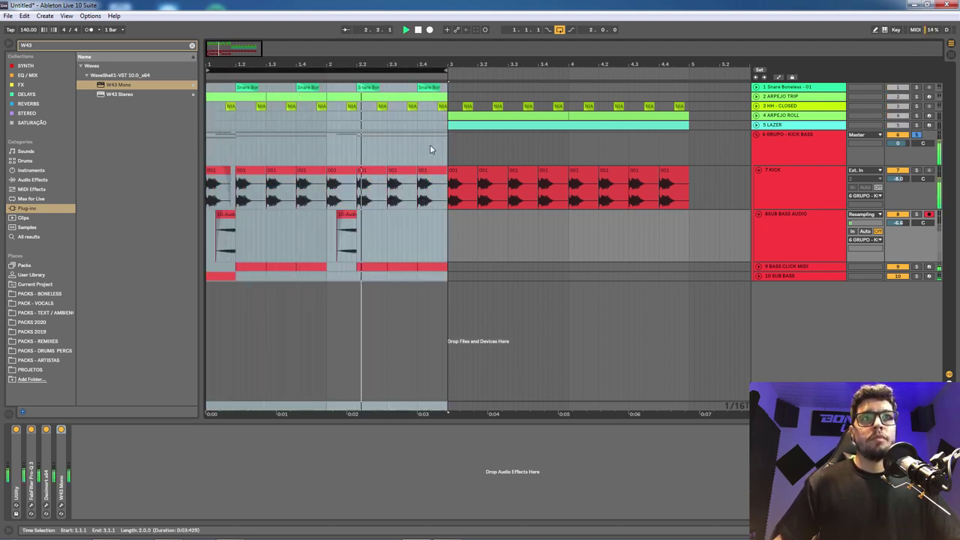
pyautogui.press('space')
# Delete the bar 2 clip on SUB BASS AUDIO and switch the arrangement to a coarser 1/8T grid.
pyautogui.click(477, 239)
pyautogui.moveTo(398, 240); pyautogui.dragTo(335, 240)
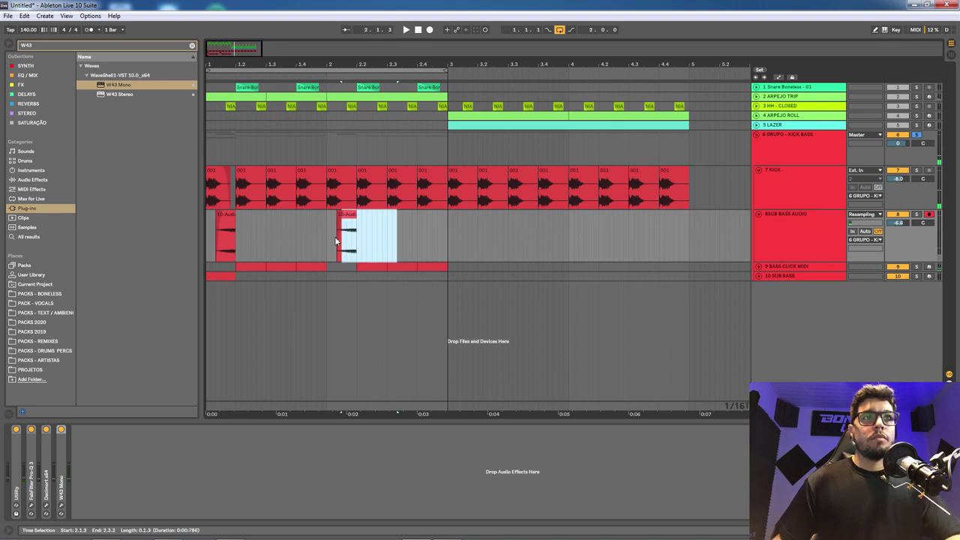
pyautogui.click(337, 240)
pyautogui.click(796, 224)
pyautogui.click(488, 231)
pyautogui.rightClick(487, 232)
pyautogui.click(504, 317)
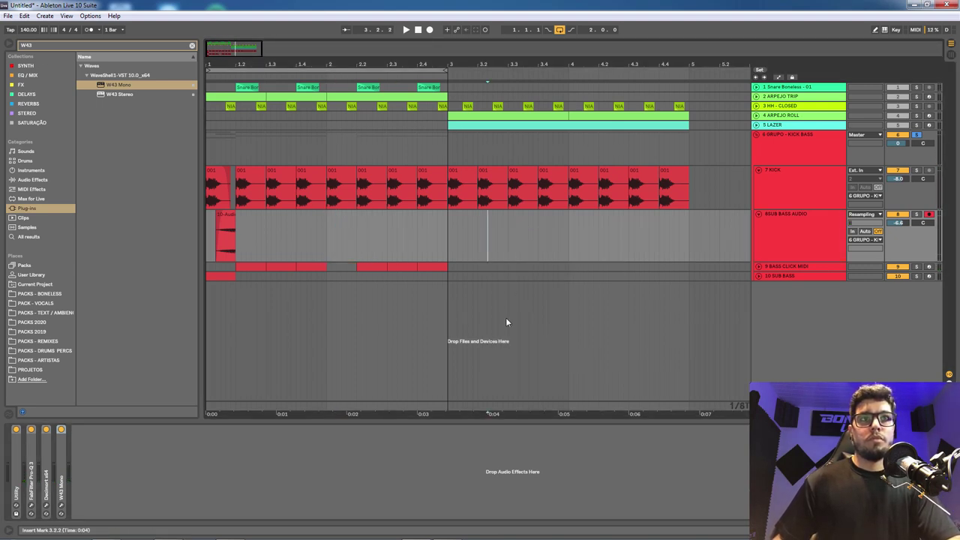
# Duplicate the first bar of SUB BASS AUDIO into bar 2 again and play the result with the kick.
pyautogui.moveTo(330, 228); pyautogui.dragTo(184, 239)
pyautogui.hotkey('ctrl', 'd')
pyautogui.press('space')
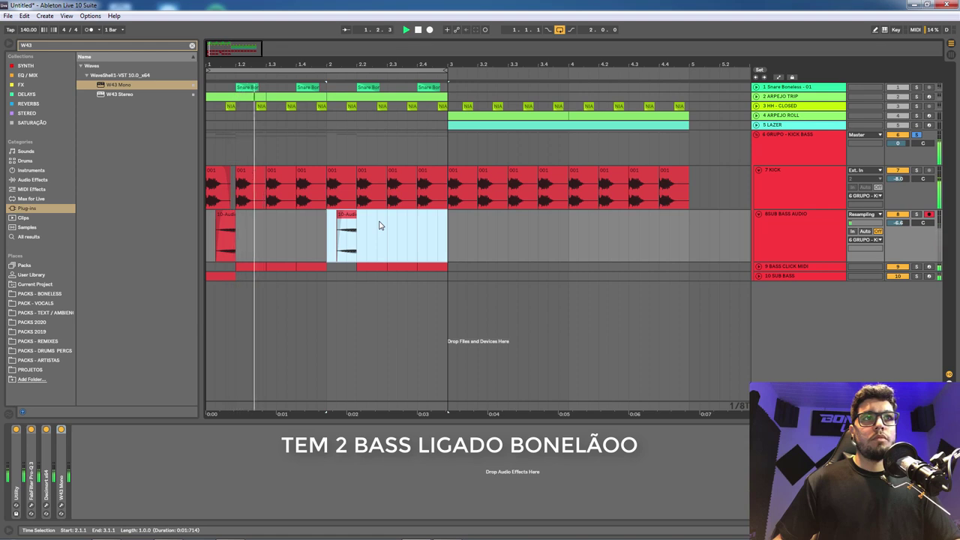
pyautogui.click(326, 228)
pyautogui.press('space')
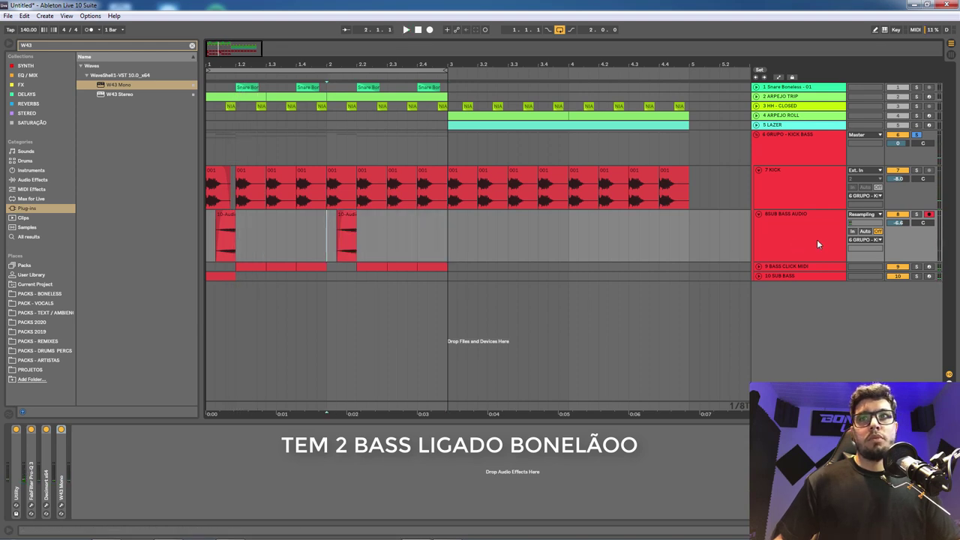
# Deactivate the original SUB BASS MIDI track.
pyautogui.click(780, 276)
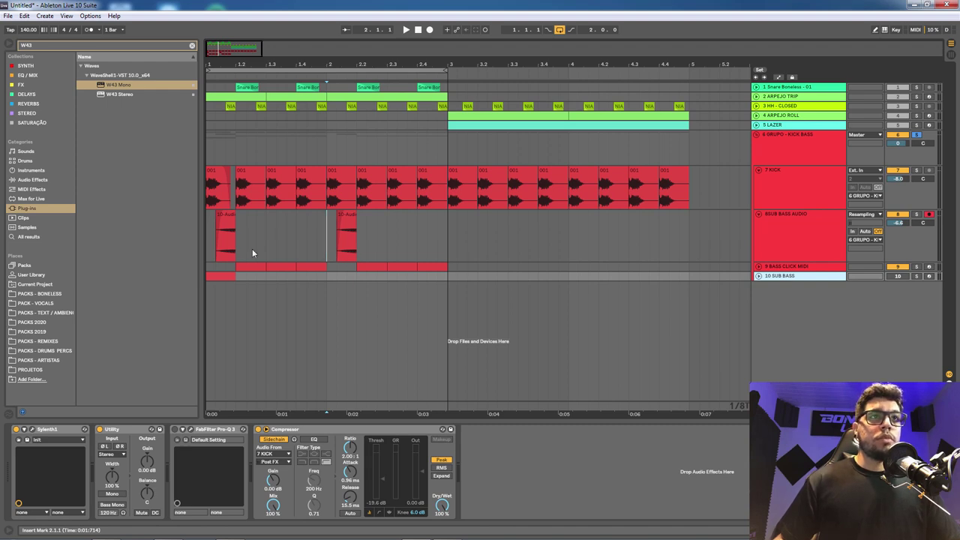
pyautogui.click(758, 277)
pyautogui.click(758, 276)
# Play the loop with bar 2 of SUB BASS AUDIO selected, and solo that track.
pyautogui.moveTo(236, 234); pyautogui.dragTo(172, 235)
pyautogui.moveTo(329, 235); pyautogui.dragTo(448, 235)
pyautogui.press('space')
pyautogui.press('space')
pyautogui.click(917, 216)
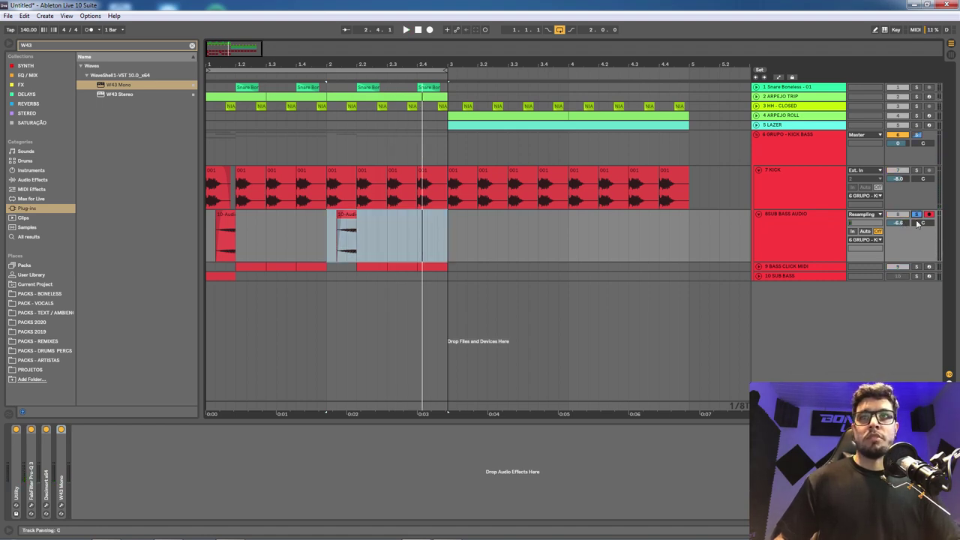
# Loop the first beat, check the soloed sub bass level in the mixer, and set SUB BASS AUDIO's volume to -1.8 dB.
pyautogui.moveTo(238, 231); pyautogui.dragTo(111, 225)
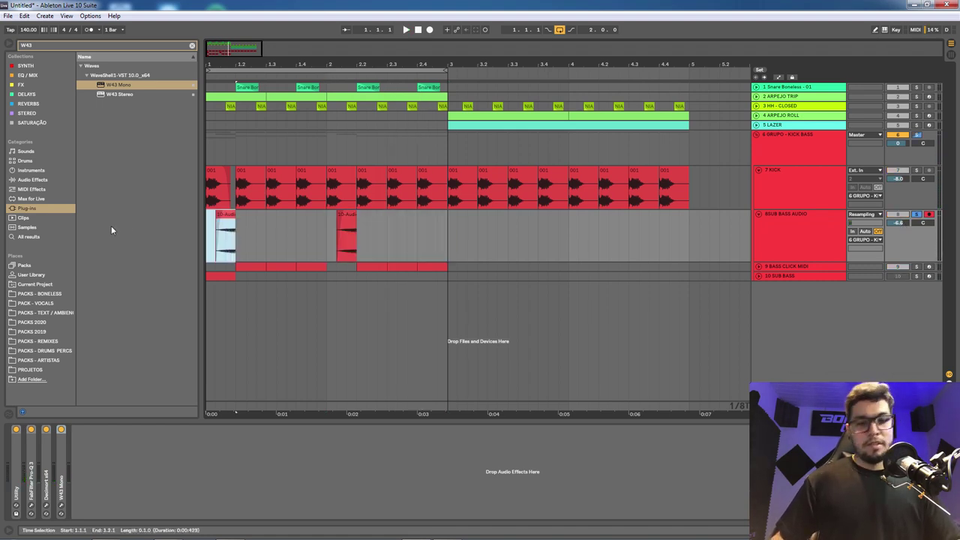
pyautogui.press('space')
pyautogui.press('Tab')
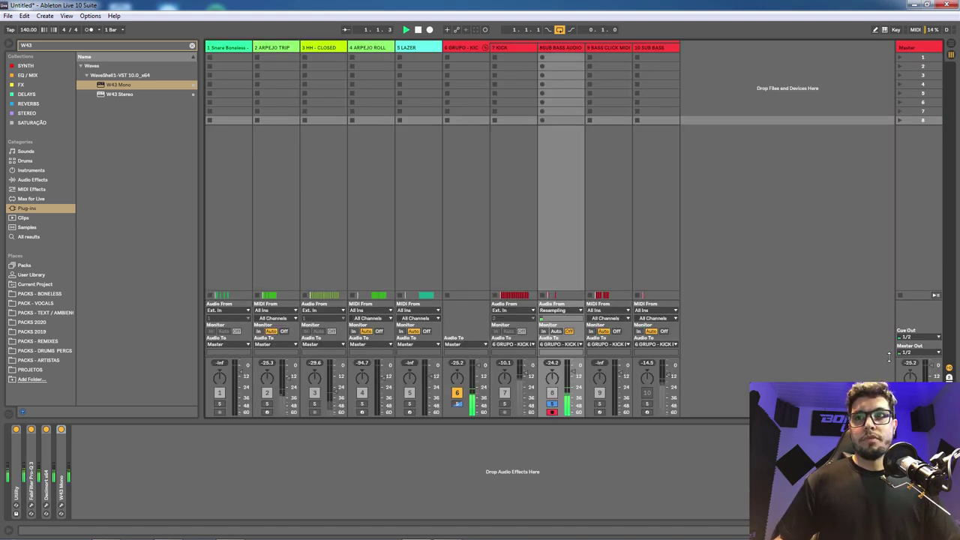
pyautogui.press('Tab')
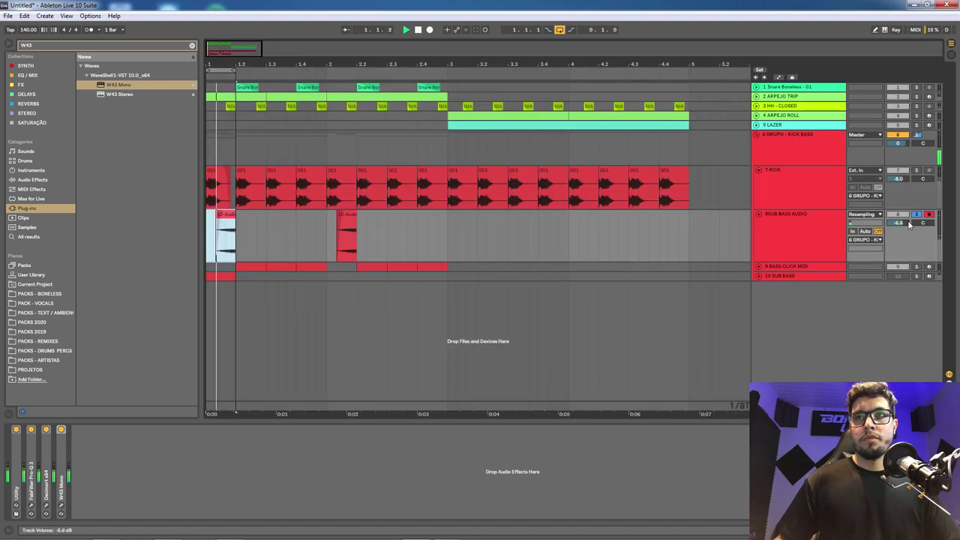
pyautogui.press('Tab')
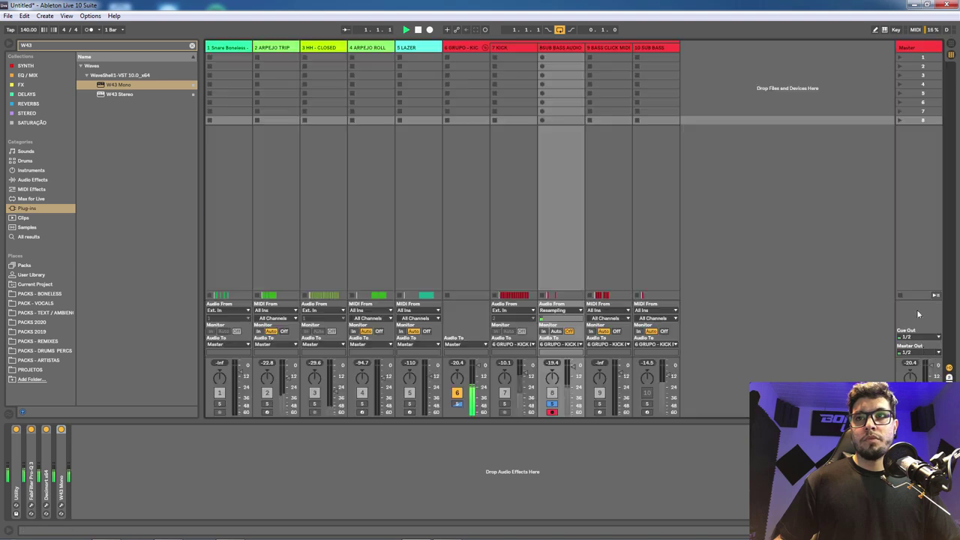
pyautogui.press('Tab')
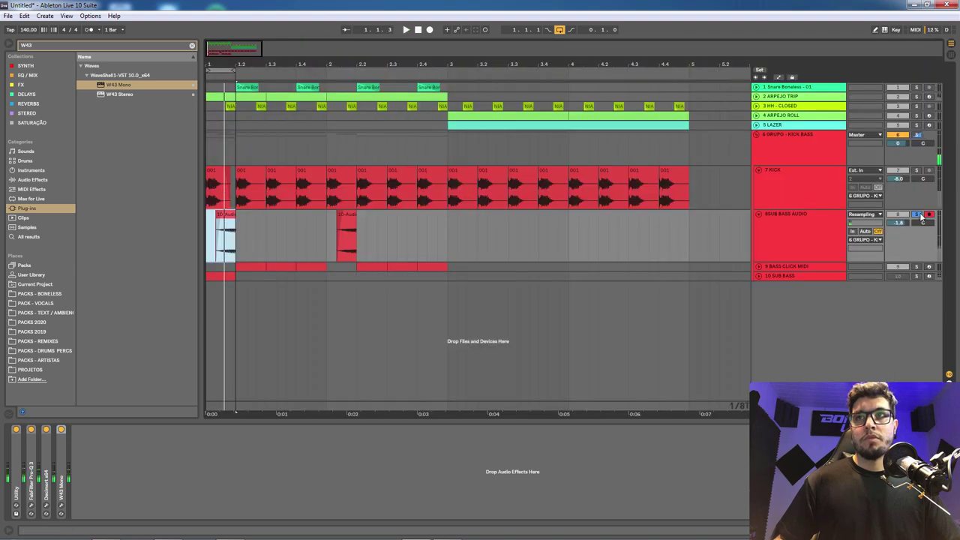
# Set the loop back to two bars and compare playback of the soloed kick-bass group with all tracks.
pyautogui.click(917, 135)
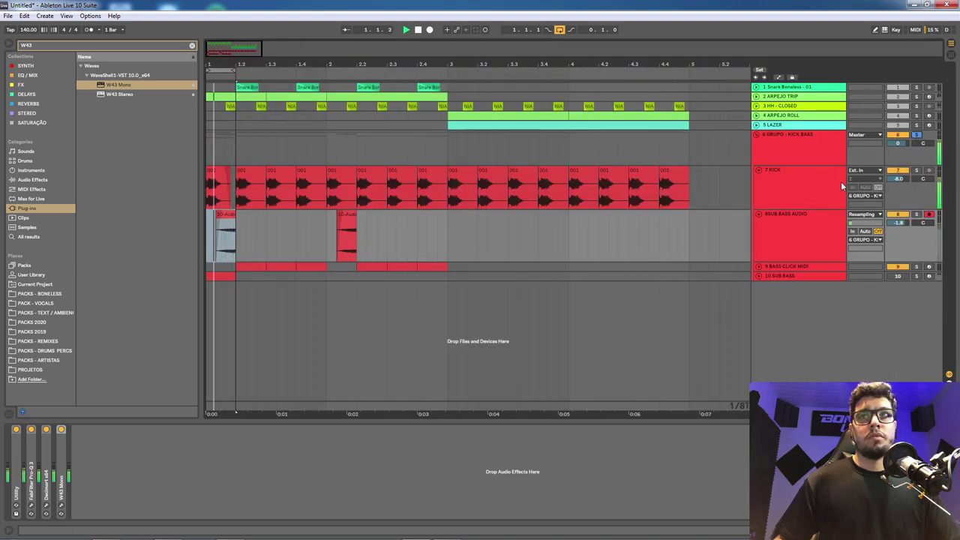
pyautogui.press('space')
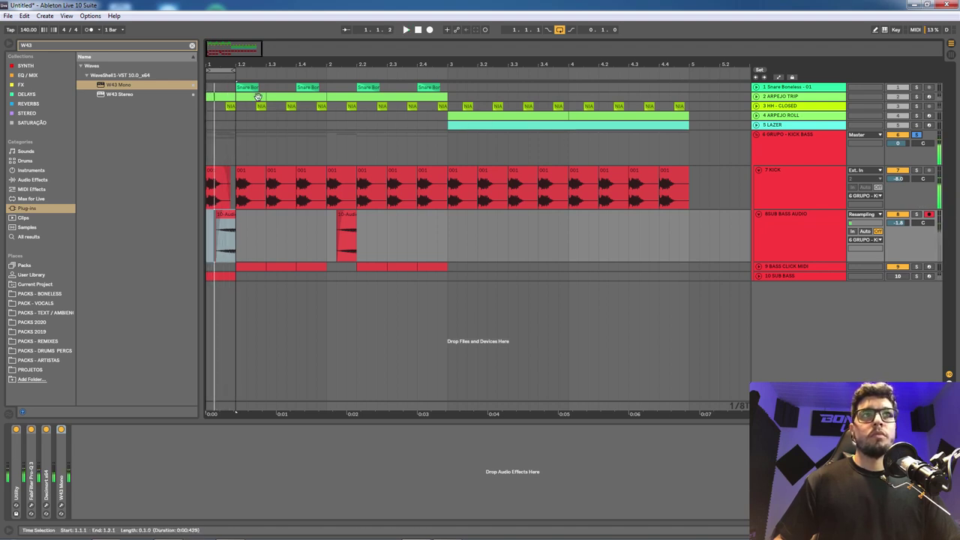
pyautogui.moveTo(236, 68); pyautogui.dragTo(448, 69)
pyautogui.press('space')
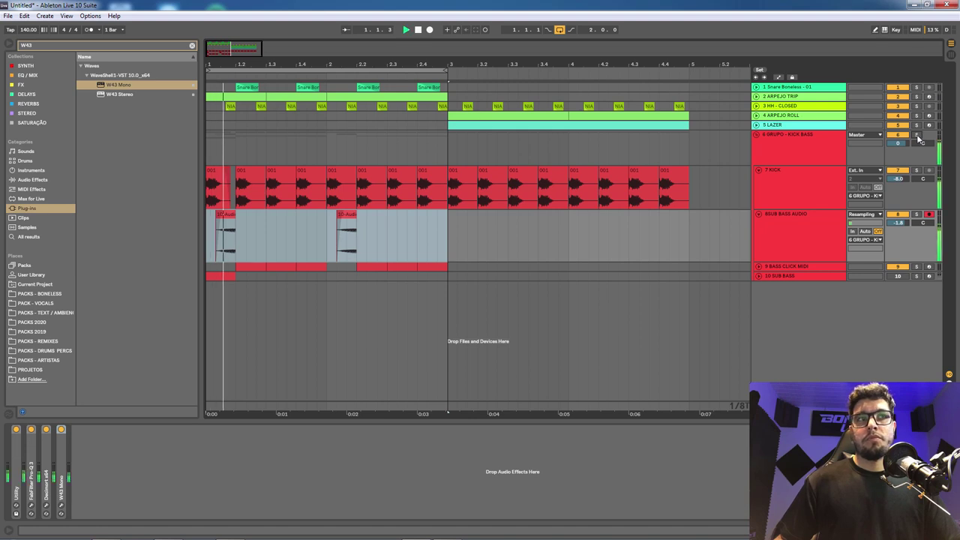
pyautogui.click(916, 133)
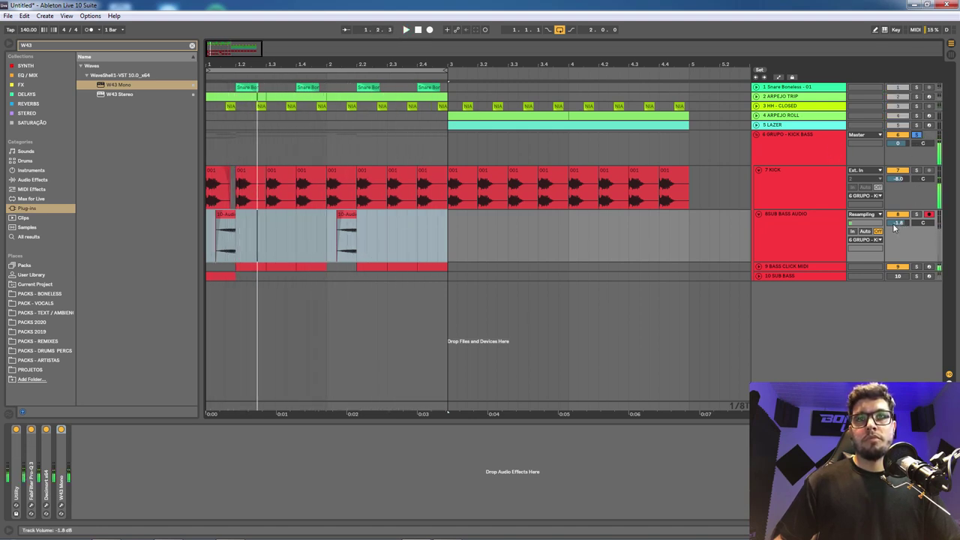
# Set SUB BASS AUDIO's track volume to 0.8 dB and the clip gain of both its clips to 4.63 dB.
pyautogui.click(788, 242)
pyautogui.click(900, 224)
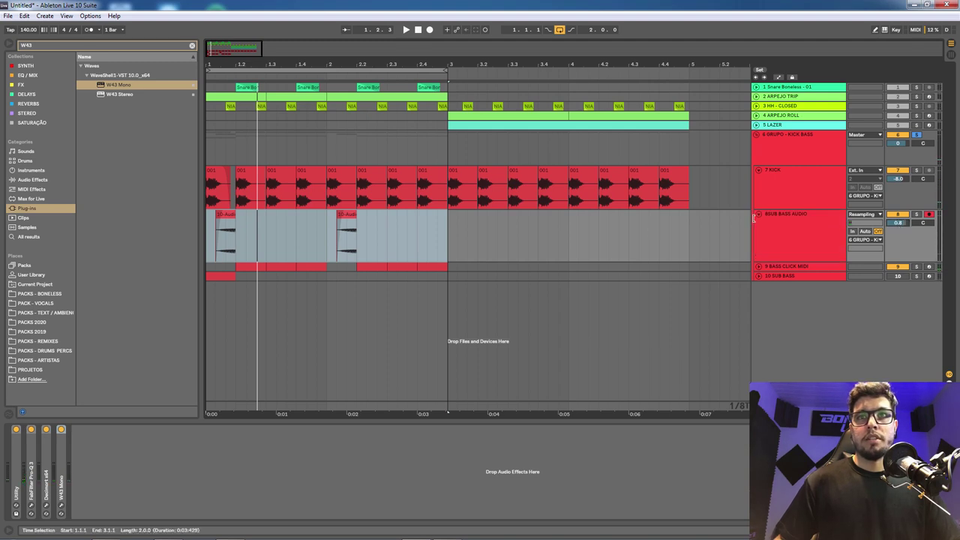
pyautogui.moveTo(443, 236); pyautogui.dragTo(120, 237)
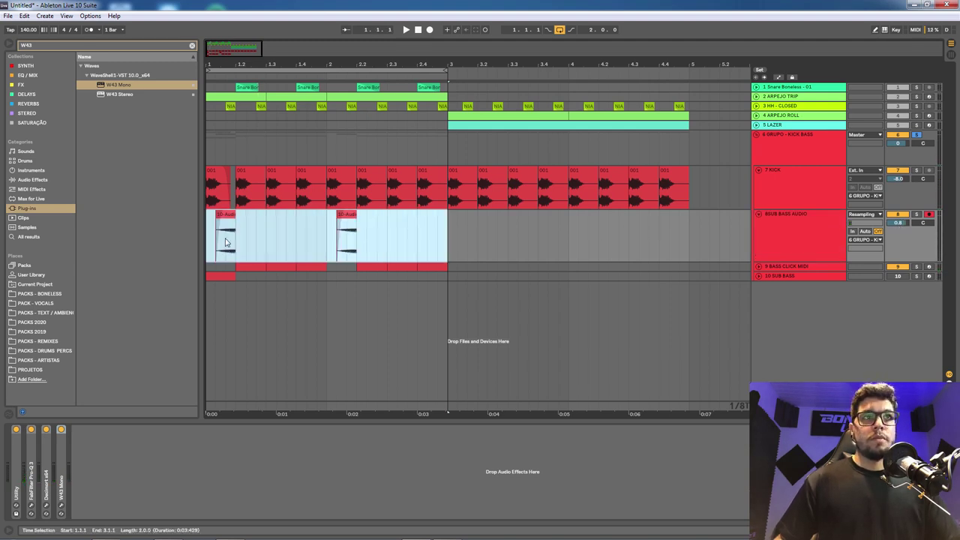
pyautogui.hotkey('shift', 'Tab')
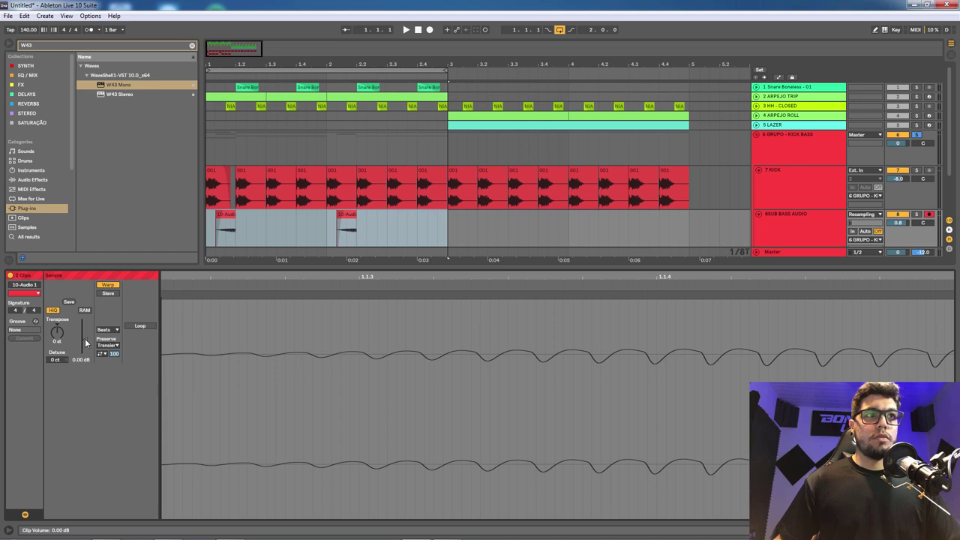
pyautogui.moveTo(86, 342); pyautogui.dragTo(85, 333)
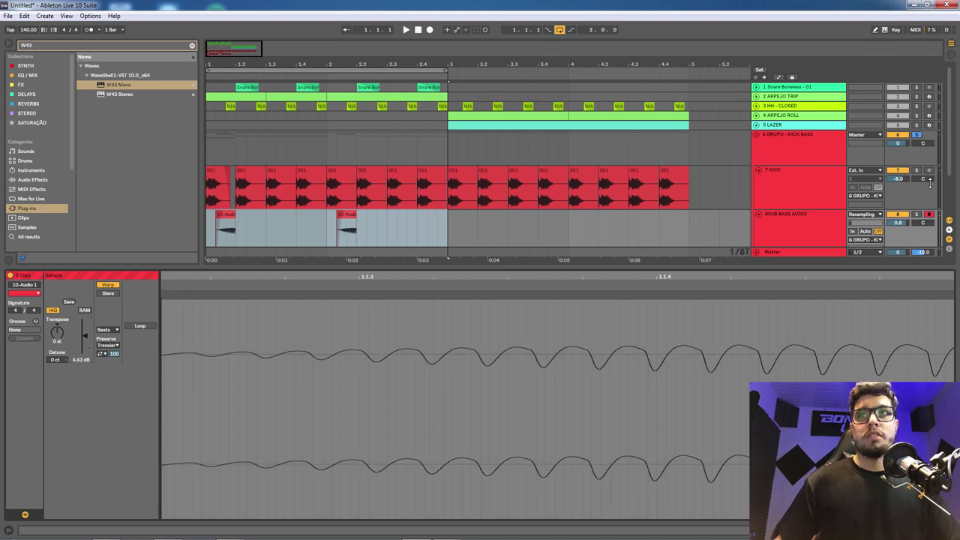
# Check the soloed sub bass level in the mixer, then set SUB BASS AUDIO's volume to -2.6 dB with all tracks playing.
pyautogui.click(784, 215)
pyautogui.press('space')
pyautogui.press('Tab')
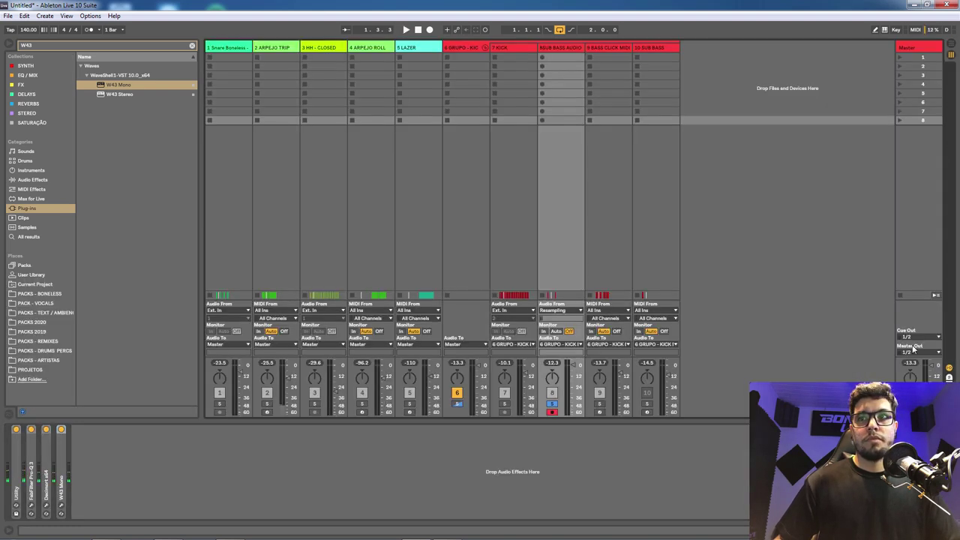
pyautogui.press('Tab')
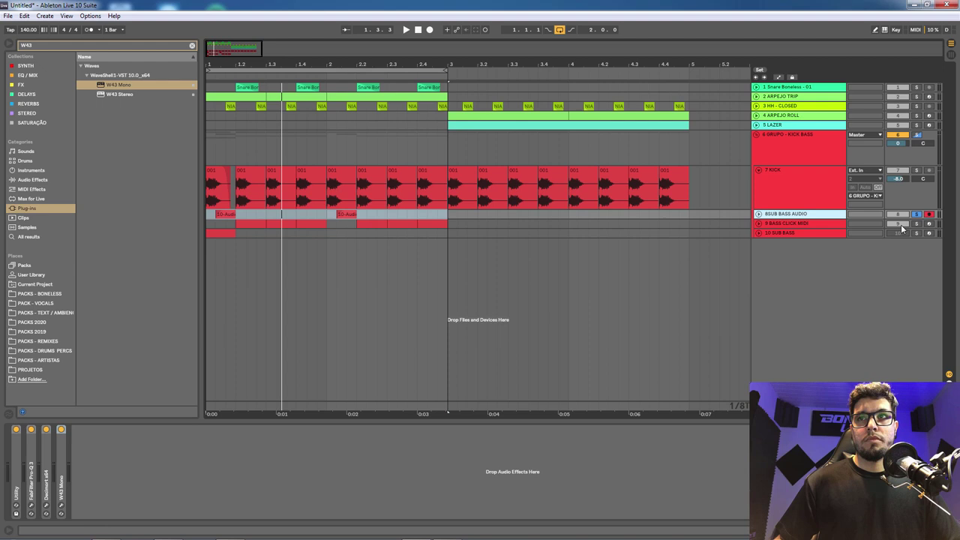
pyautogui.click(758, 215)
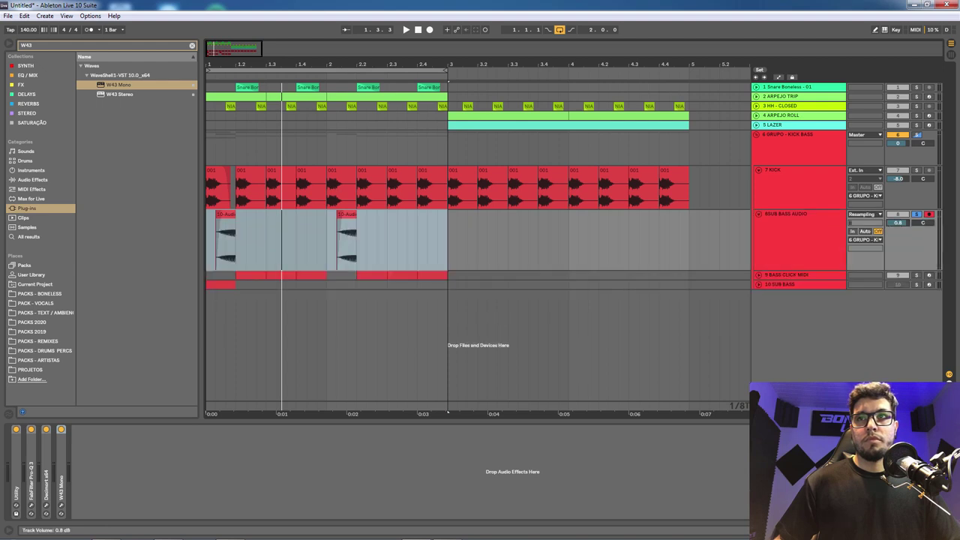
pyautogui.press('Tab')
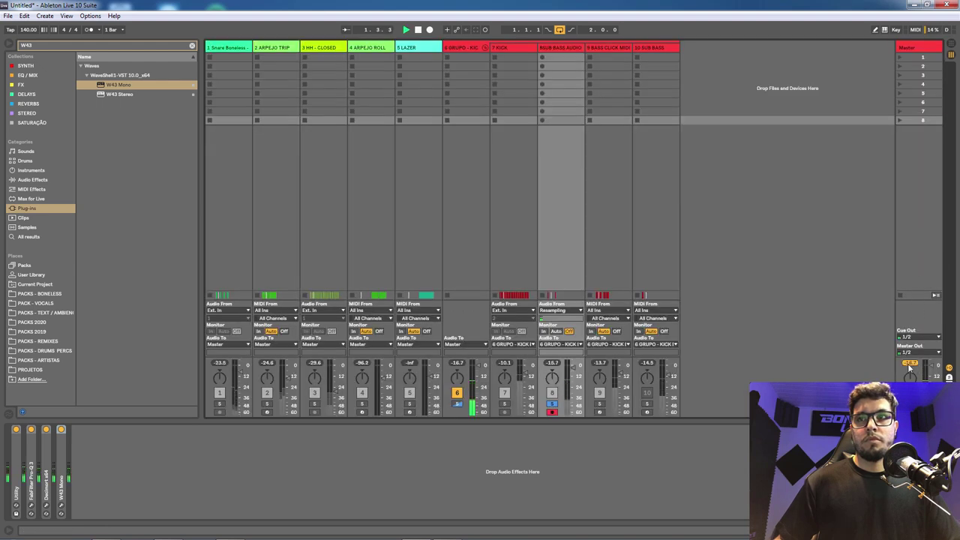
pyautogui.press('Tab')
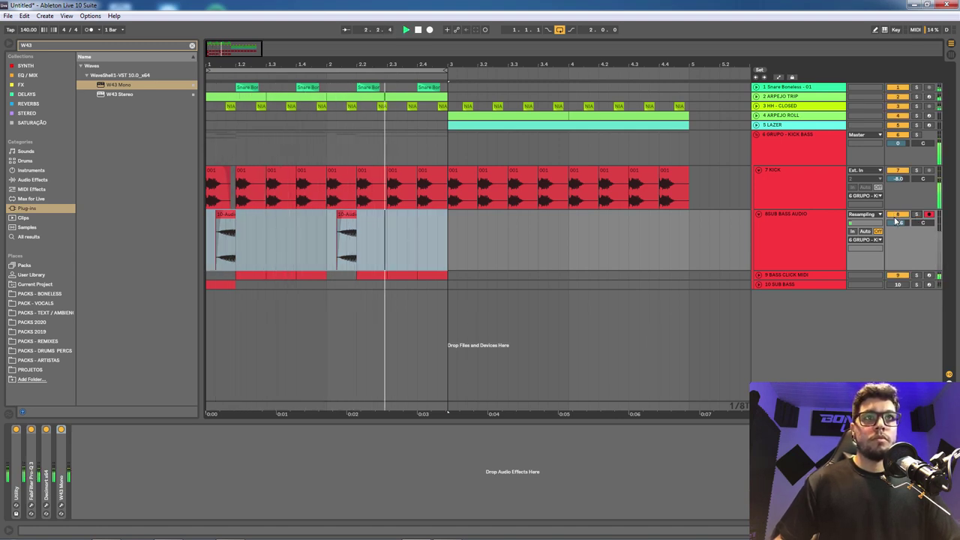
pyautogui.moveTo(895, 219); pyautogui.dragTo(890, 226)
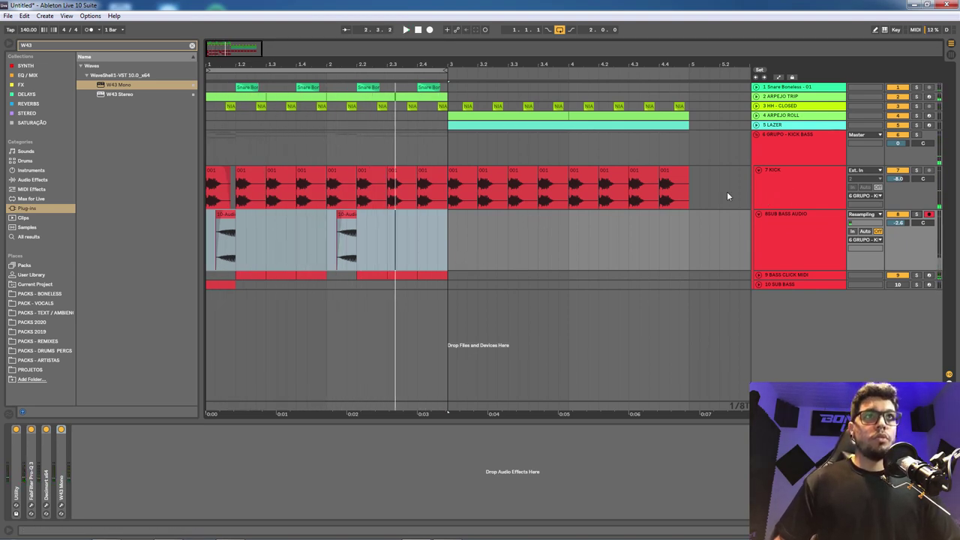
# Copy the bar 2 clip on SUB BASS AUDIO to the start of bar 3 at 3.1.1.
pyautogui.moveTo(297, 64); pyautogui.dragTo(314, 78)
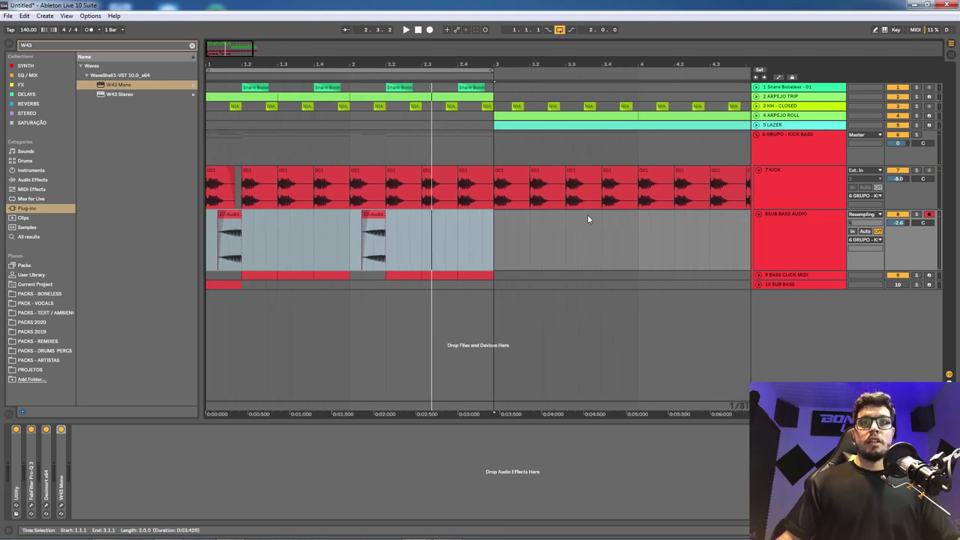
pyautogui.moveTo(496, 230); pyautogui.dragTo(185, 239)
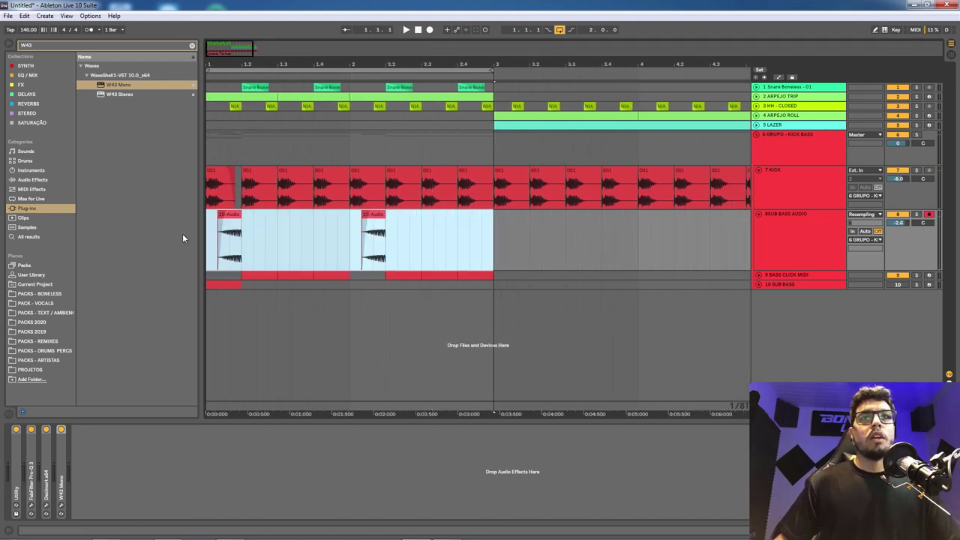
pyautogui.click(384, 234)
pyautogui.moveTo(409, 235); pyautogui.dragTo(505, 227)
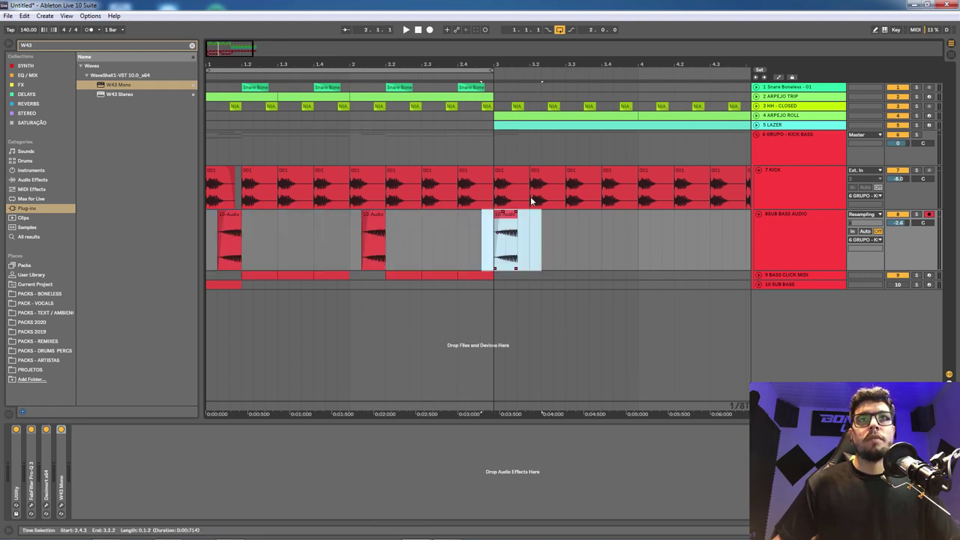
pyautogui.click(567, 257)
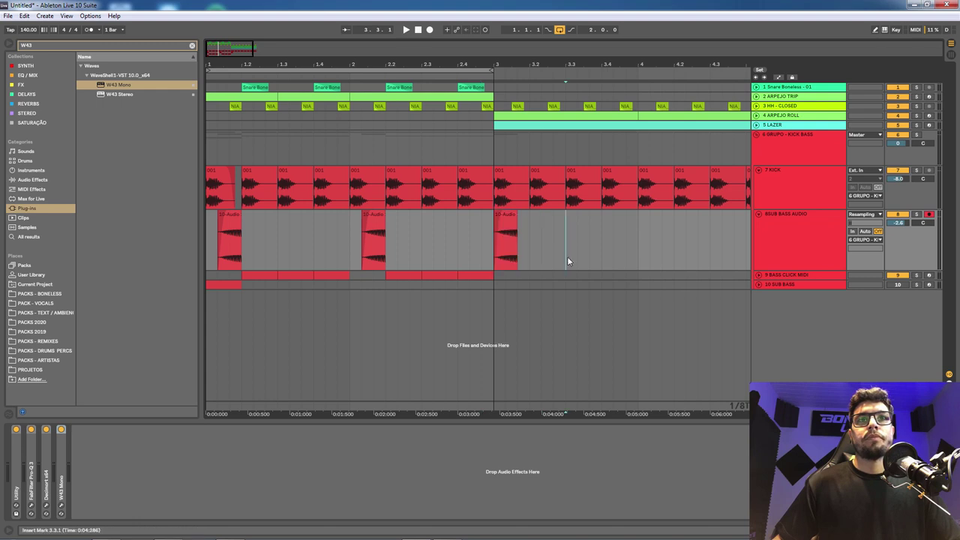
# Align the copied sub bass clip so it ends at 3.2.1, and play it looped from 3.1.1 to 3.2.1.
pyautogui.click(534, 184)
pyautogui.press('space')
pyautogui.press('space')
pyautogui.moveTo(533, 66); pyautogui.dragTo(534, 203)
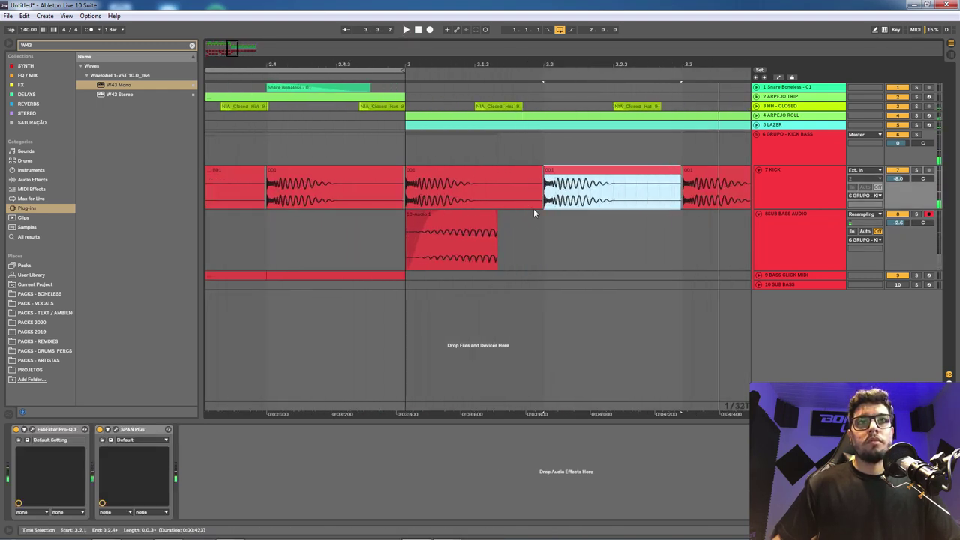
pyautogui.click(540, 236)
pyautogui.moveTo(505, 241); pyautogui.dragTo(544, 247)
pyautogui.click(636, 221)
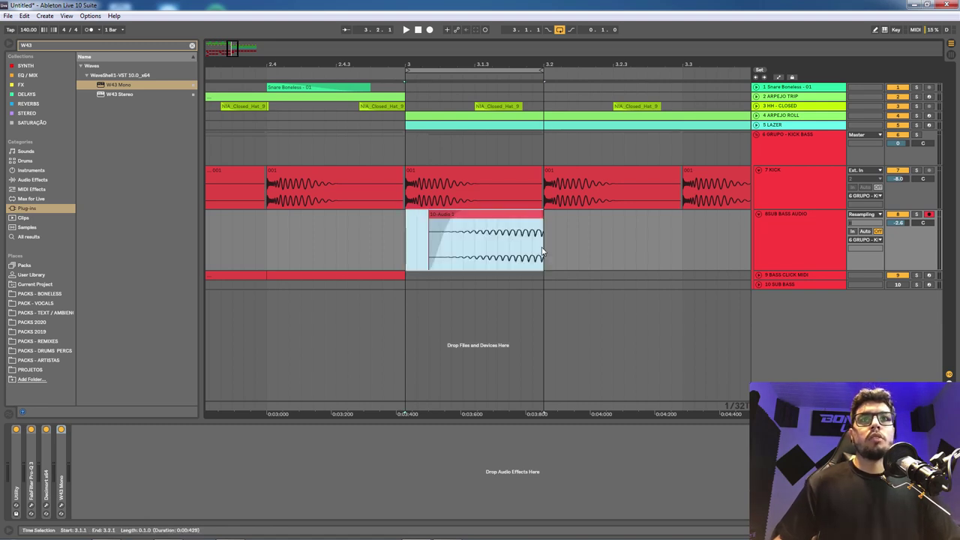
pyautogui.moveTo(607, 65); pyautogui.dragTo(450, 69)
pyautogui.press('space')
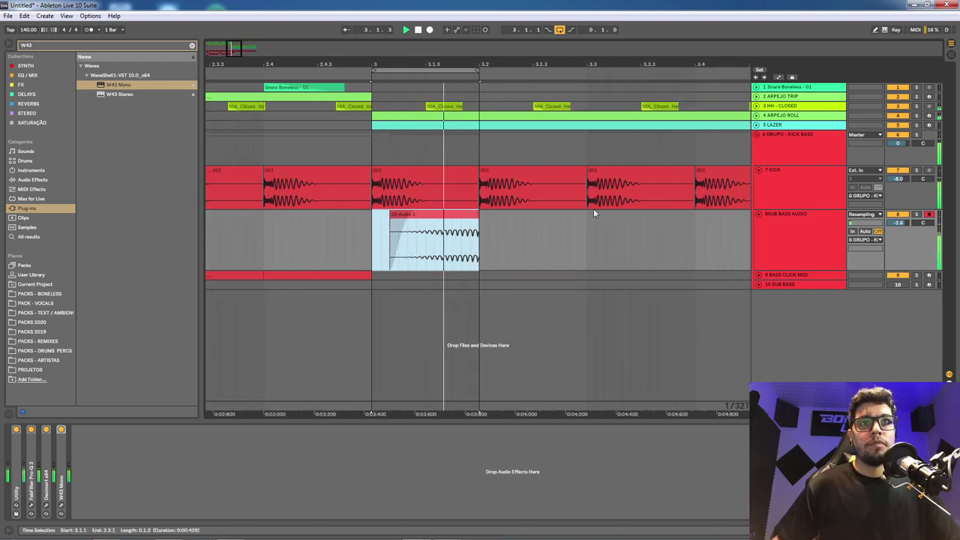
pyautogui.moveTo(417, 213); pyautogui.dragTo(424, 213)
pyautogui.press('space')
# Duplicate the first beat of bar 3 on SUB BASS AUDIO seven times to fill bars 3 and 4 up to 5.1.1.
pyautogui.moveTo(480, 232); pyautogui.dragTo(371, 243)
pyautogui.hotkey('ctrl', 'd')
pyautogui.hotkey('ctrl', 'd')
pyautogui.hotkey('ctrl', 'd')
pyautogui.moveTo(632, 60); pyautogui.dragTo(468, 46)
pyautogui.hotkey('ctrl', 'd')
pyautogui.hotkey('ctrl', 'd')
pyautogui.hotkey('ctrl', 'd')
pyautogui.hotkey('ctrl', 'd')
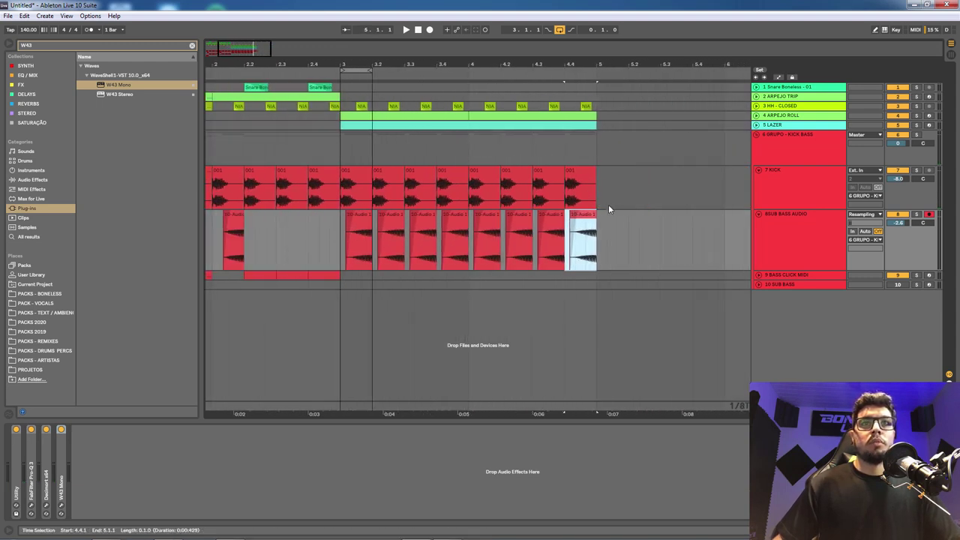
# Loop the duplicated sub bass clips on SUB BASS AUDIO across bars 3 and 4, from 3.1.1 to 5.1.1.
pyautogui.moveTo(599, 230); pyautogui.dragTo(346, 240)
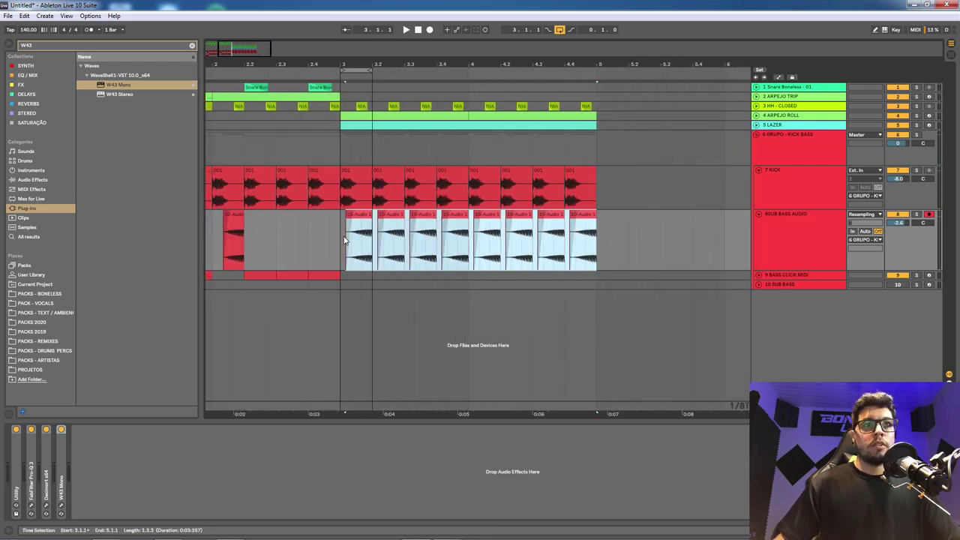
pyautogui.hotkey('ctrl', 'l')
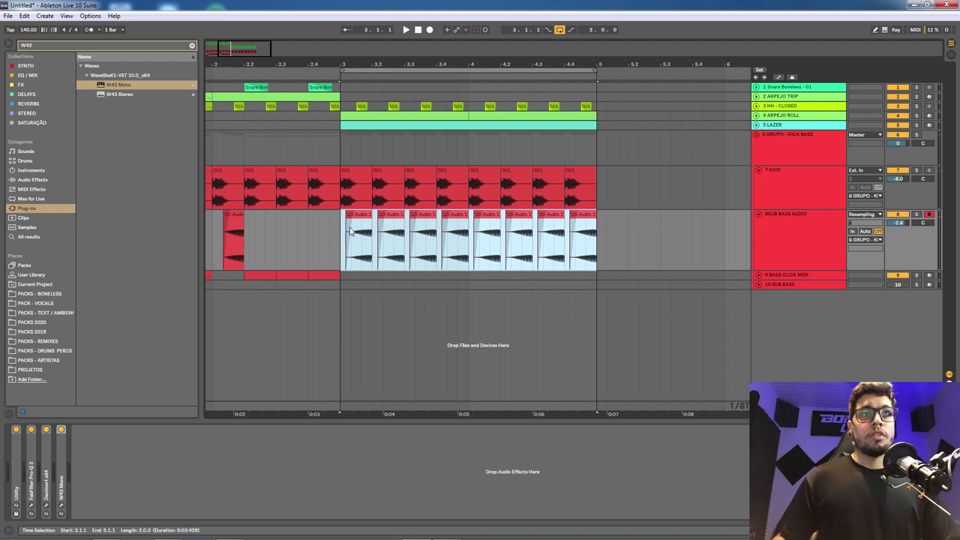
pyautogui.moveTo(466, 65); pyautogui.dragTo(615, 98)
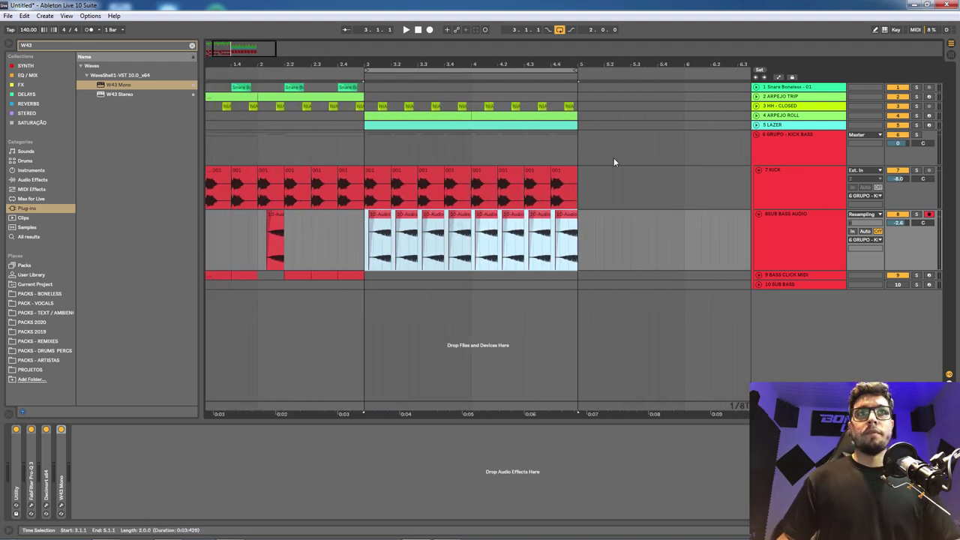
# Play the arrangement from beat 2.4 into the looped bars 3 and 4 to check the sub bass against the kick, then stop playback.
pyautogui.click(339, 242)
pyautogui.press('space')
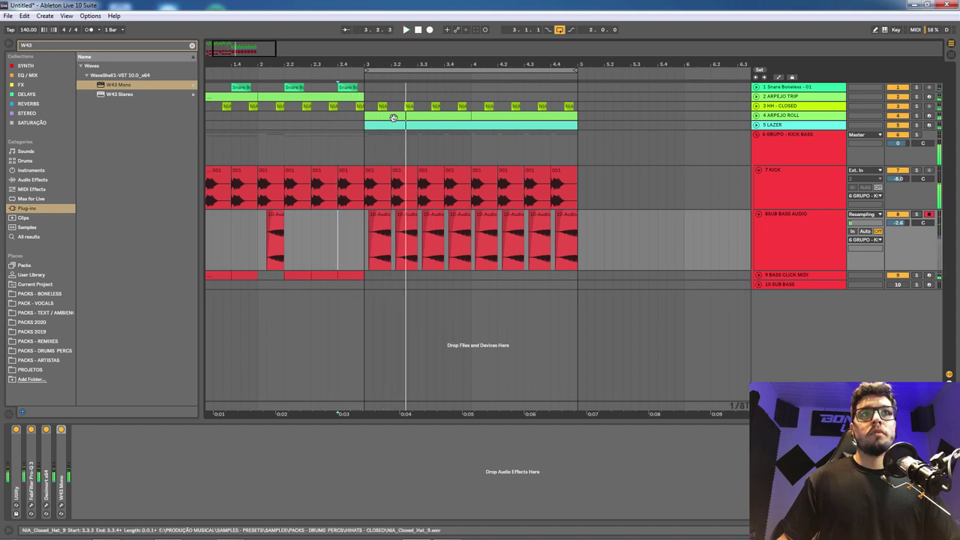
pyautogui.click(393, 118)
pyautogui.click(437, 69)
pyautogui.press('space')
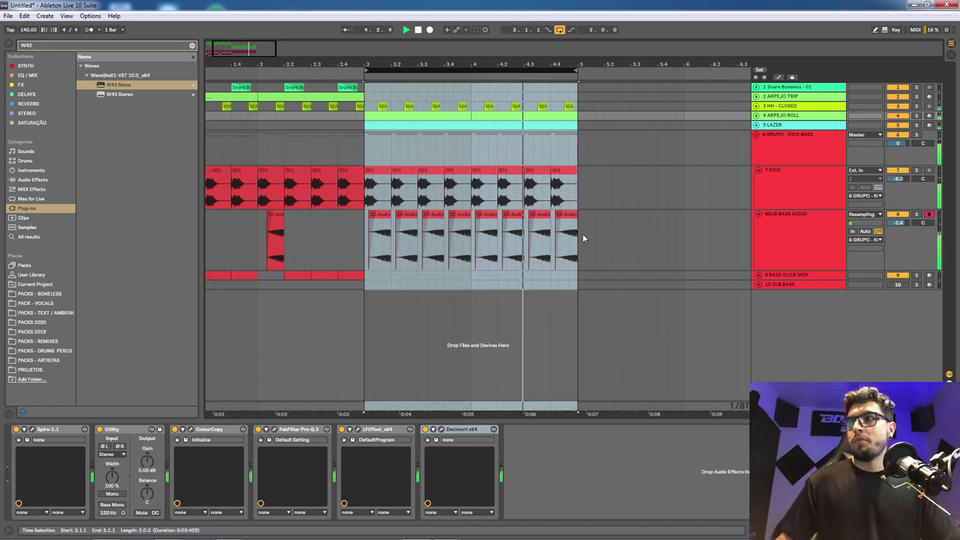
pyautogui.click(561, 226)
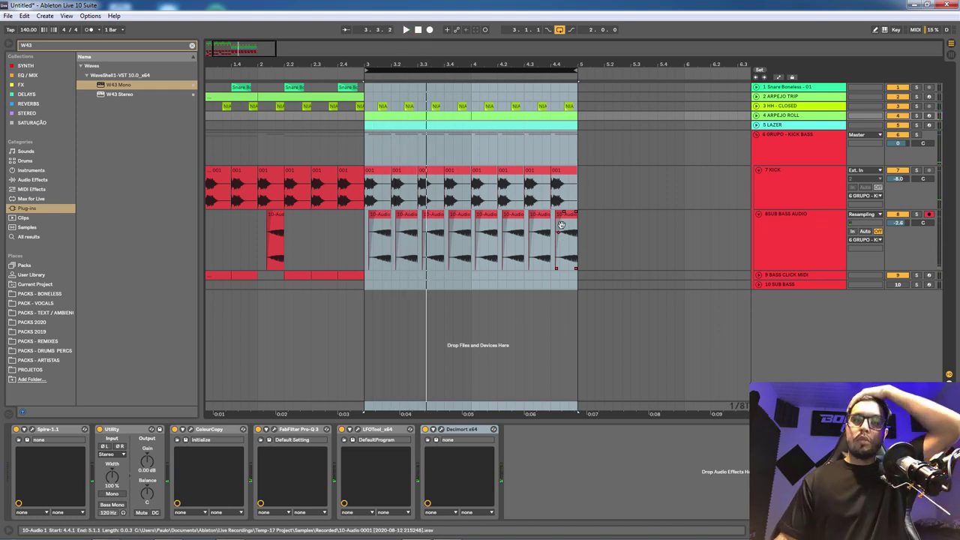
pyautogui.moveTo(472, 60); pyautogui.dragTo(473, 124)
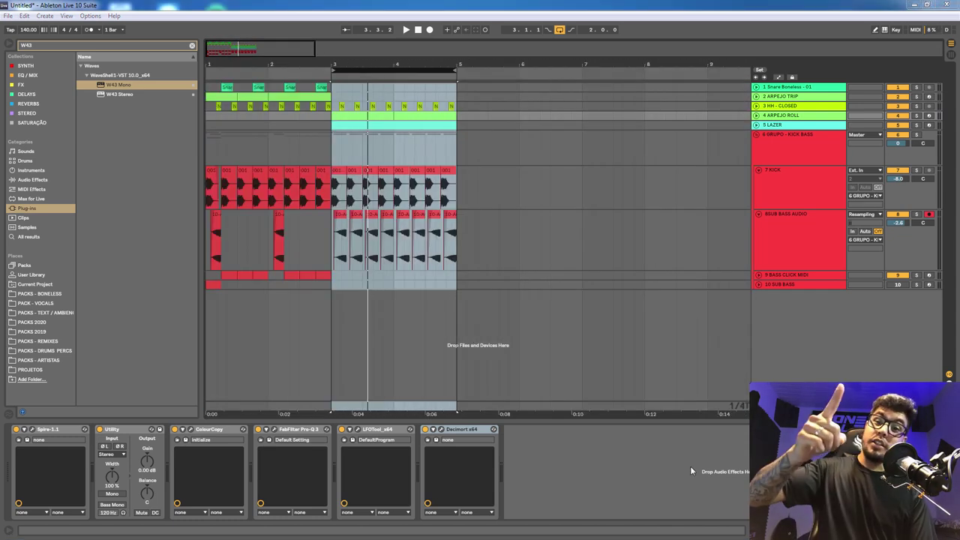